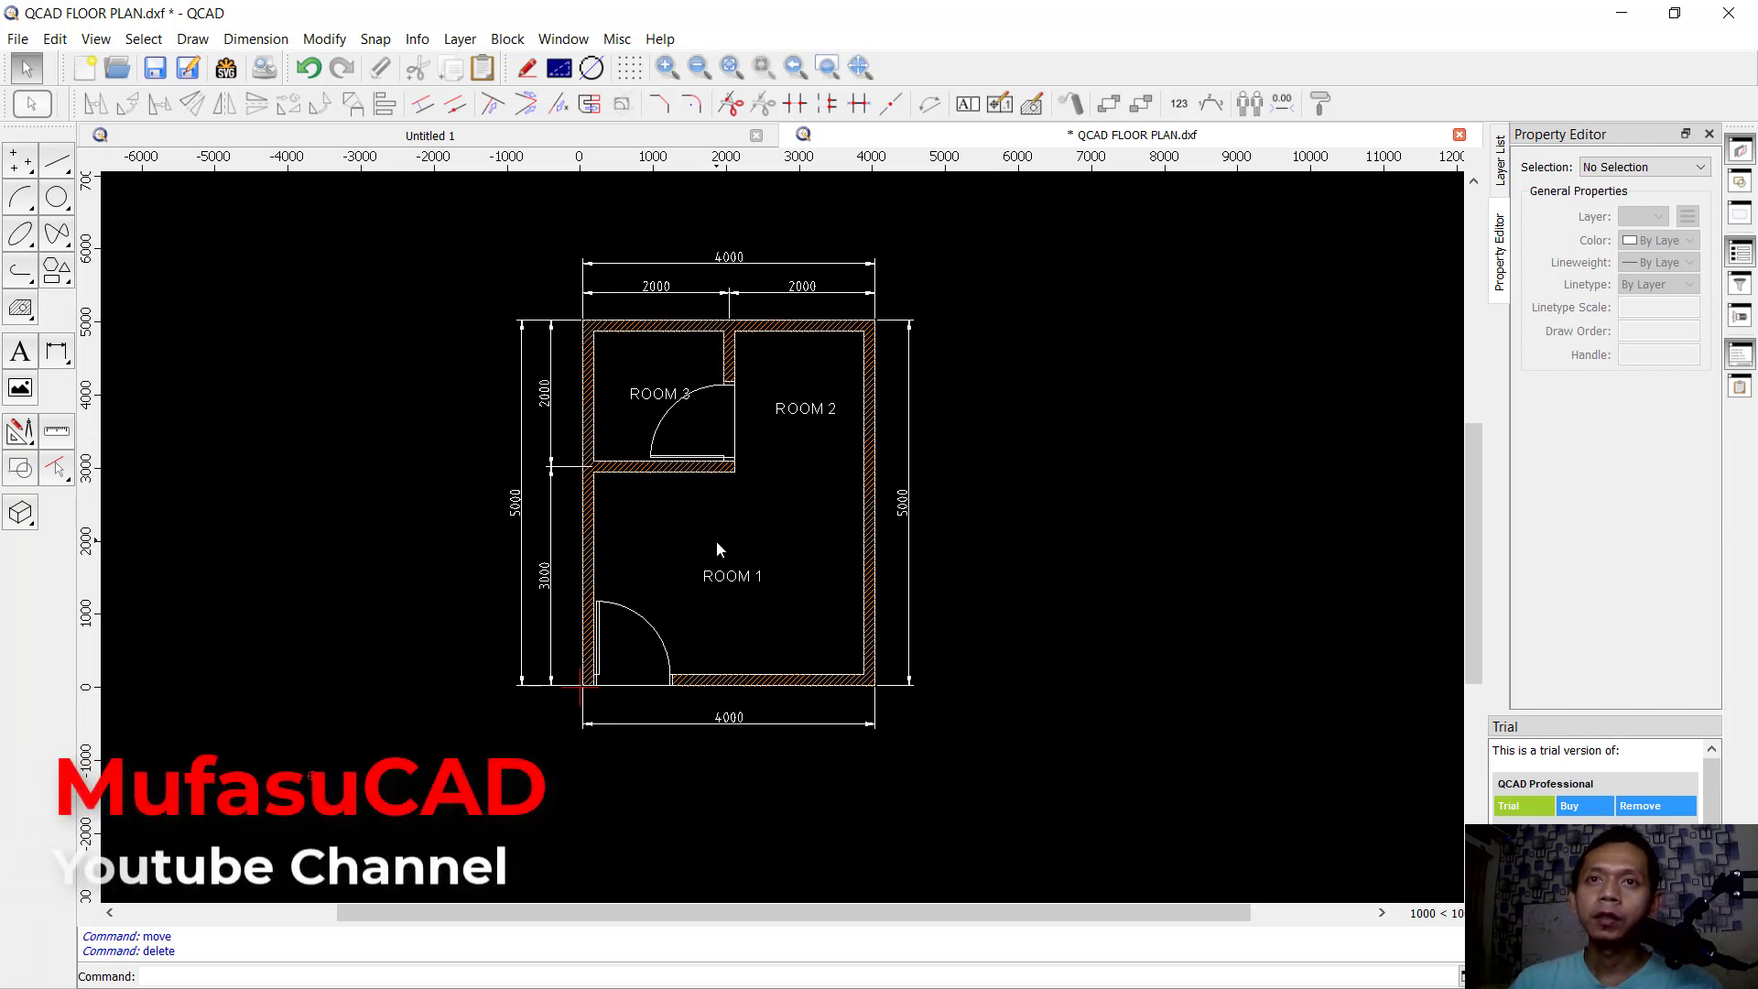
Step: Draw a 297-long horizontal line in the empty space below and left of the floor plan
middle_drag(733, 511, 813, 531)
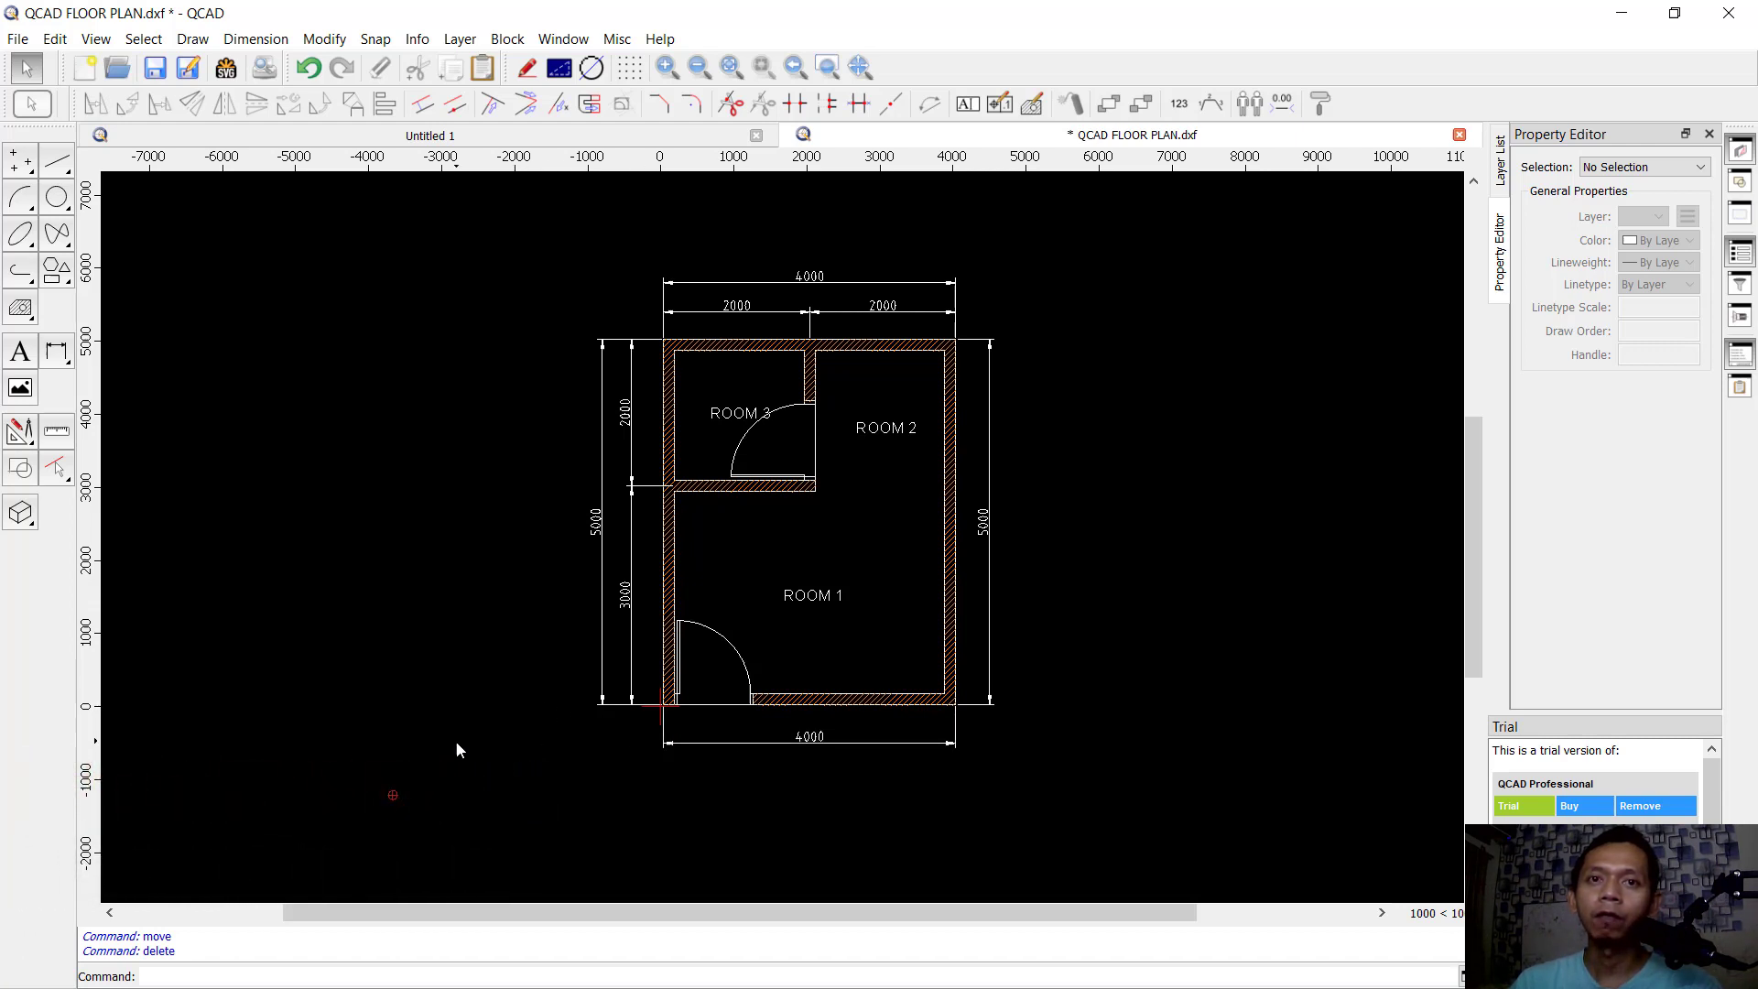
middle_drag(458, 749, 489, 687)
click(57, 165)
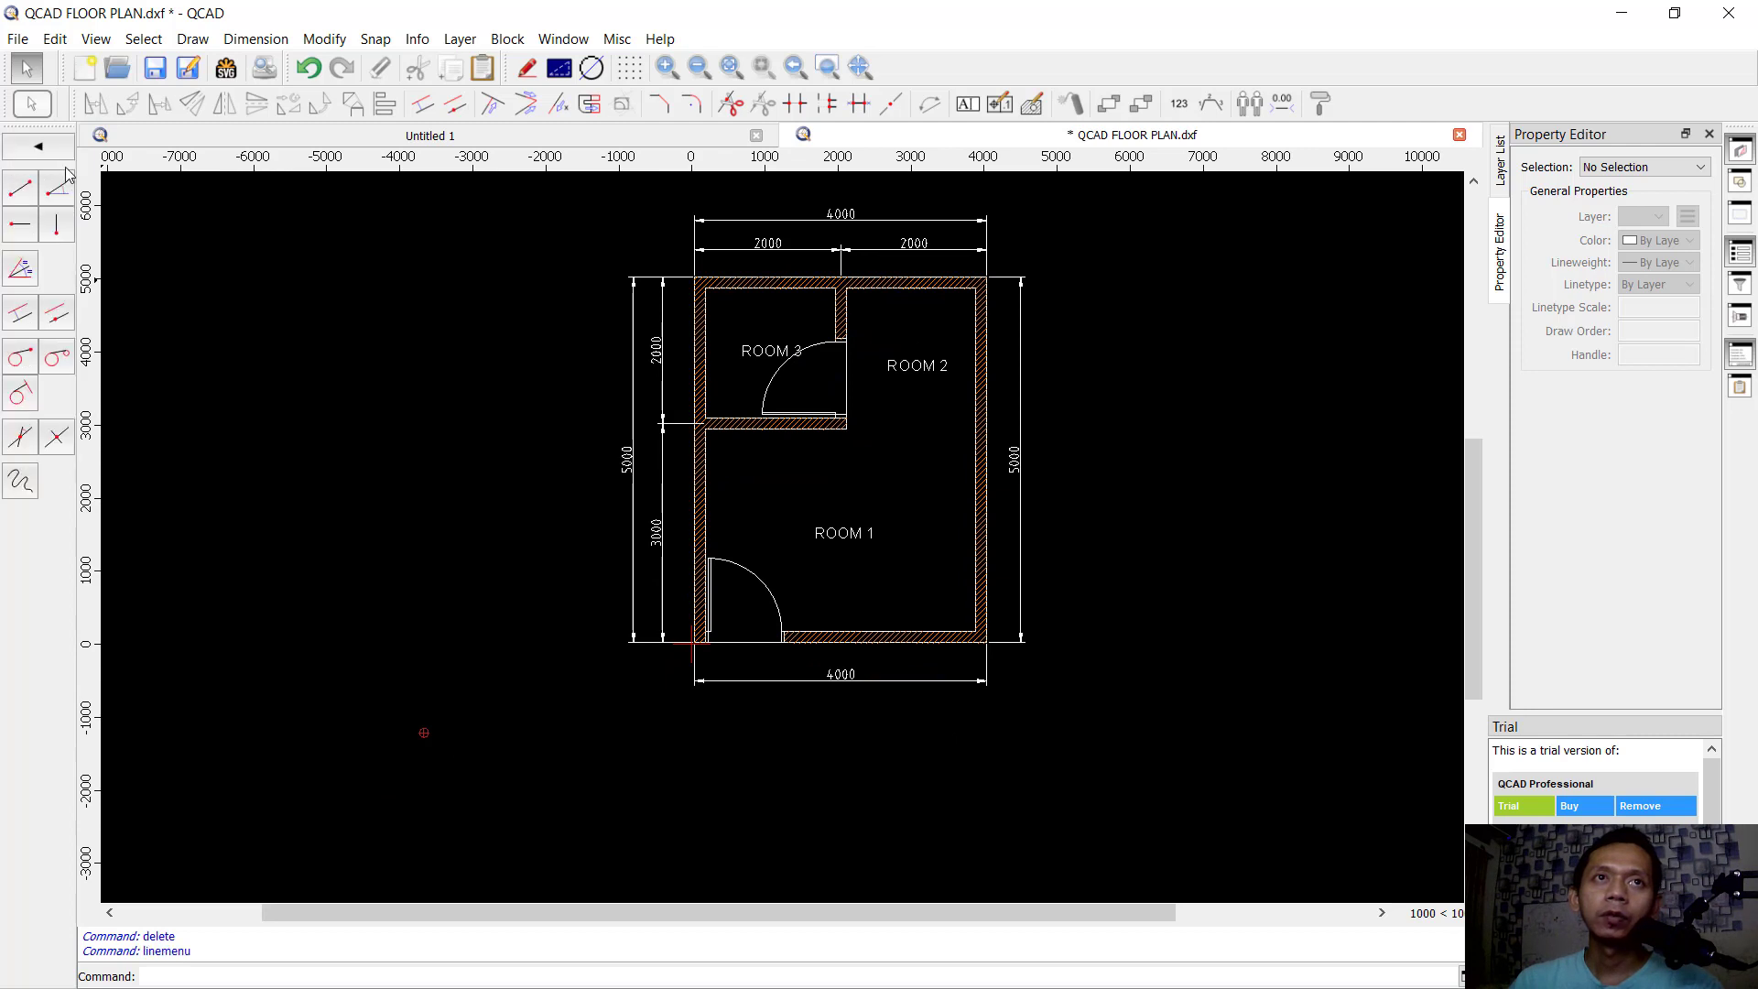
click(20, 227)
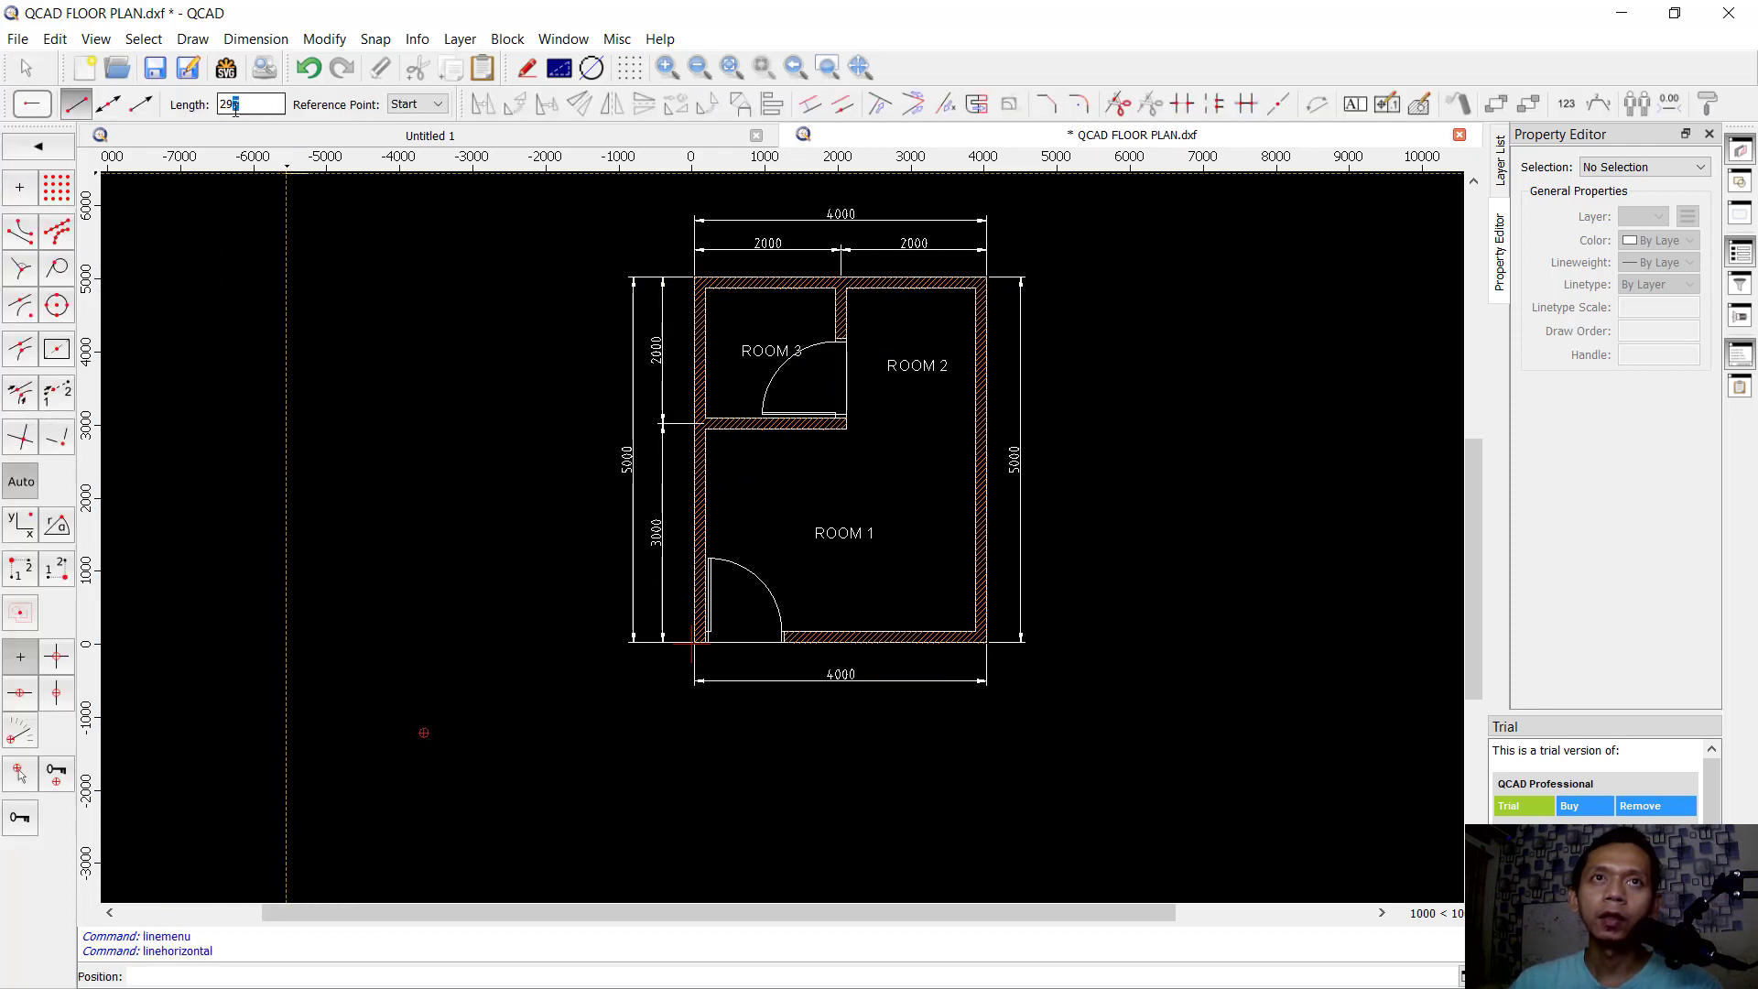
scroll(428, 793, up, 3)
scroll(428, 792, up, 5)
click(436, 783)
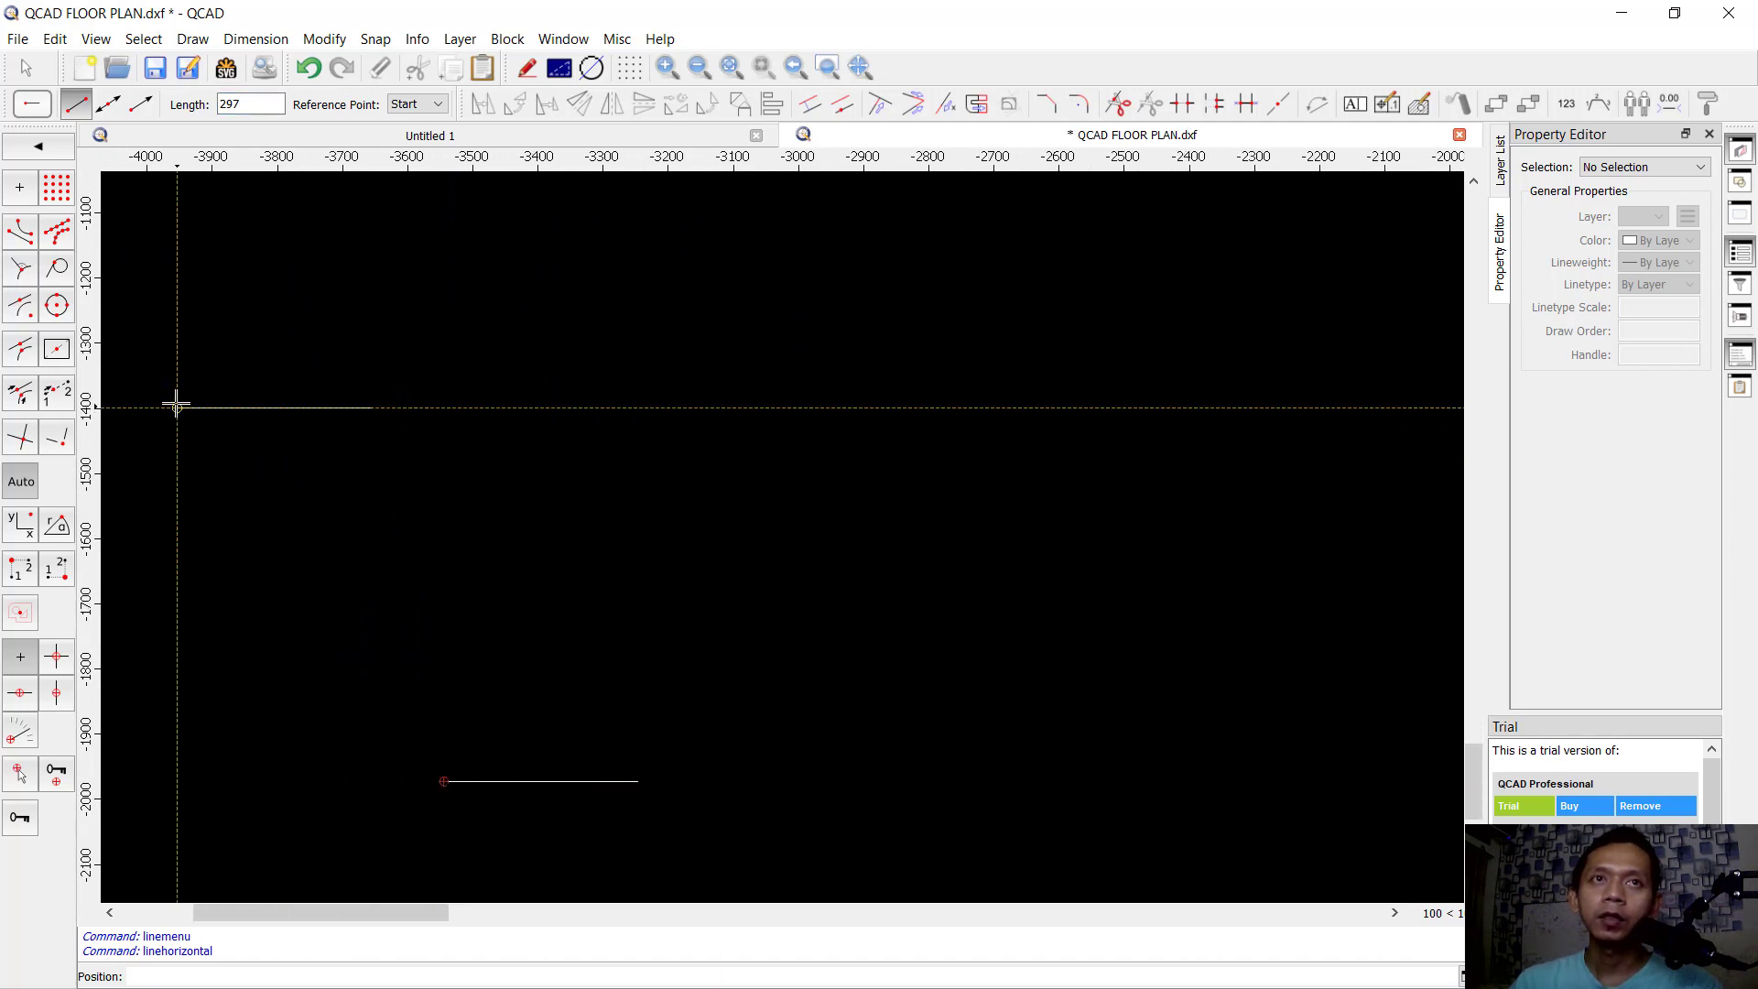
Step: Draw a 210-long vertical line rising from the horizontal line's left end
click(48, 150)
click(59, 229)
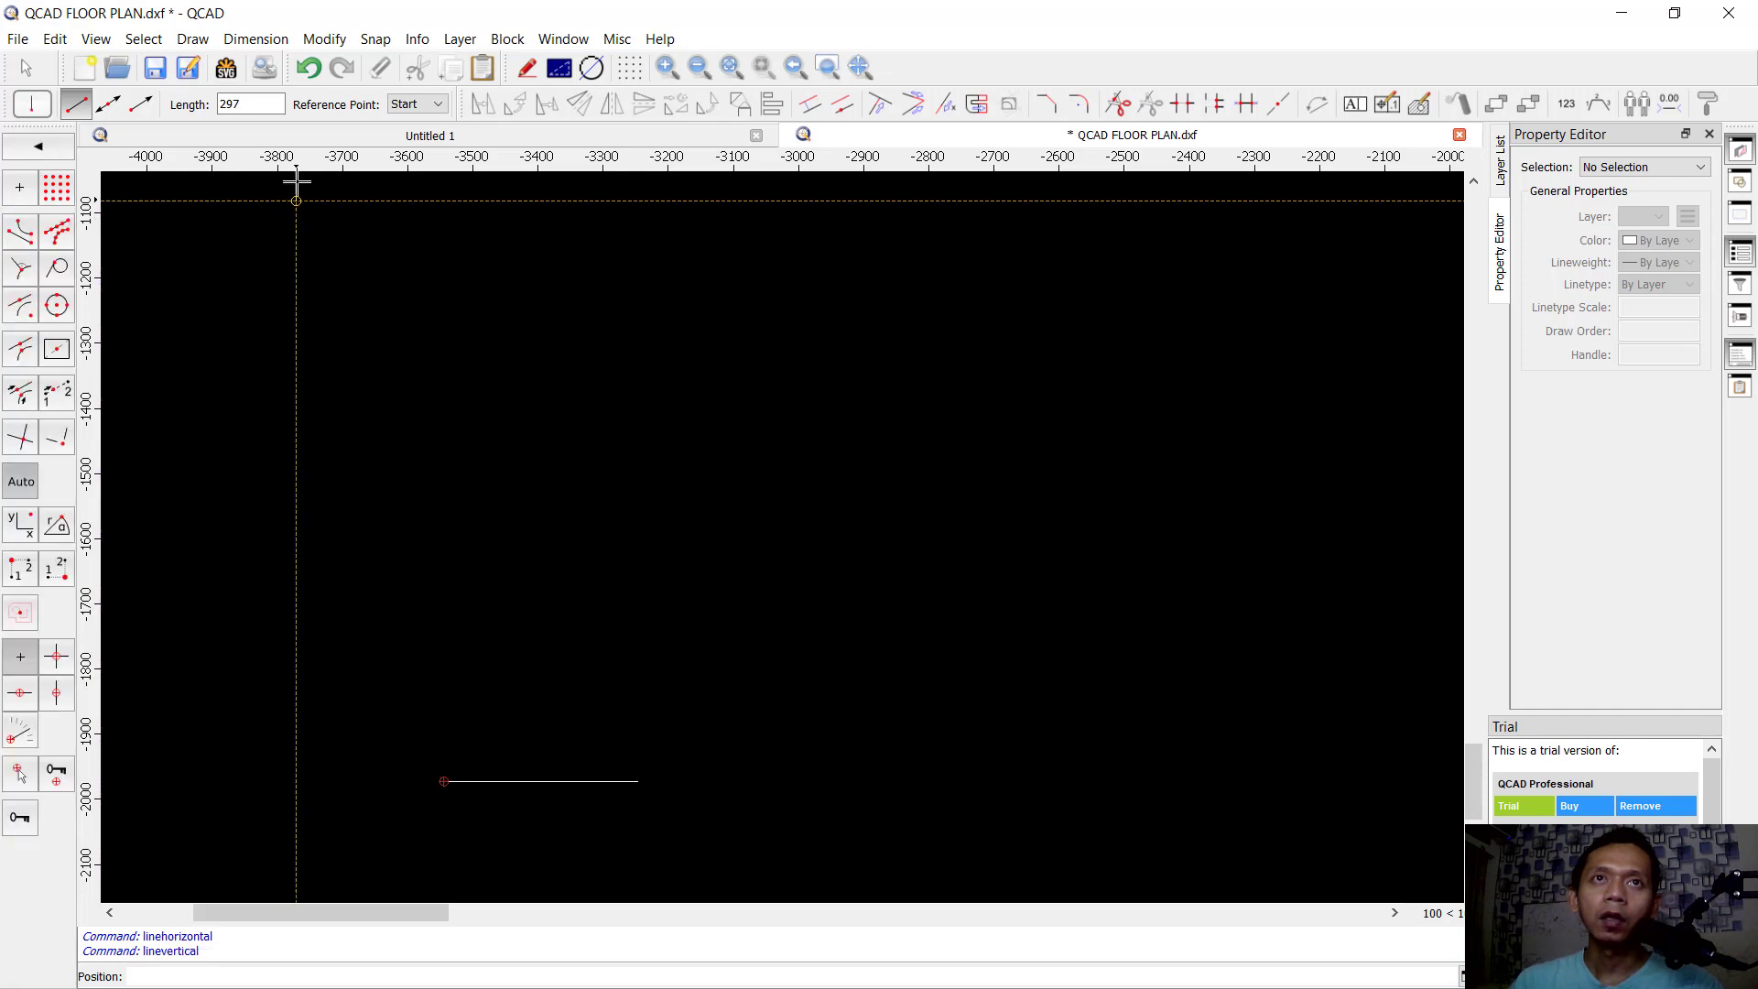
text(210)
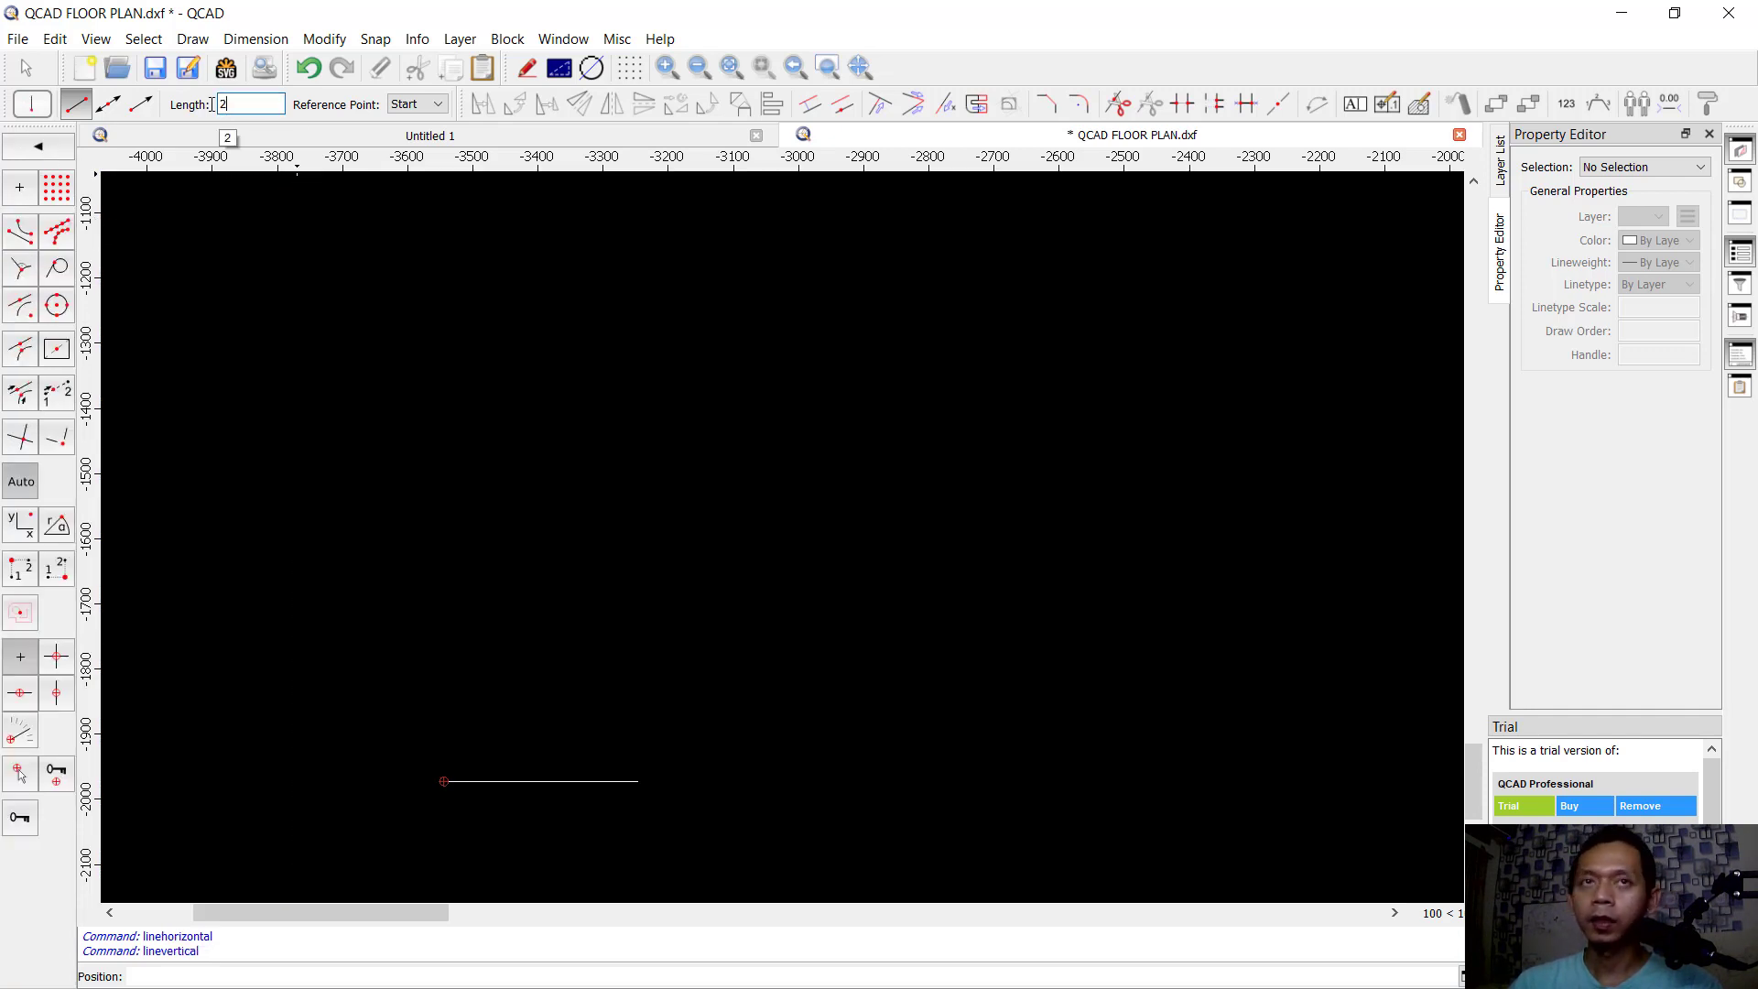
click(445, 781)
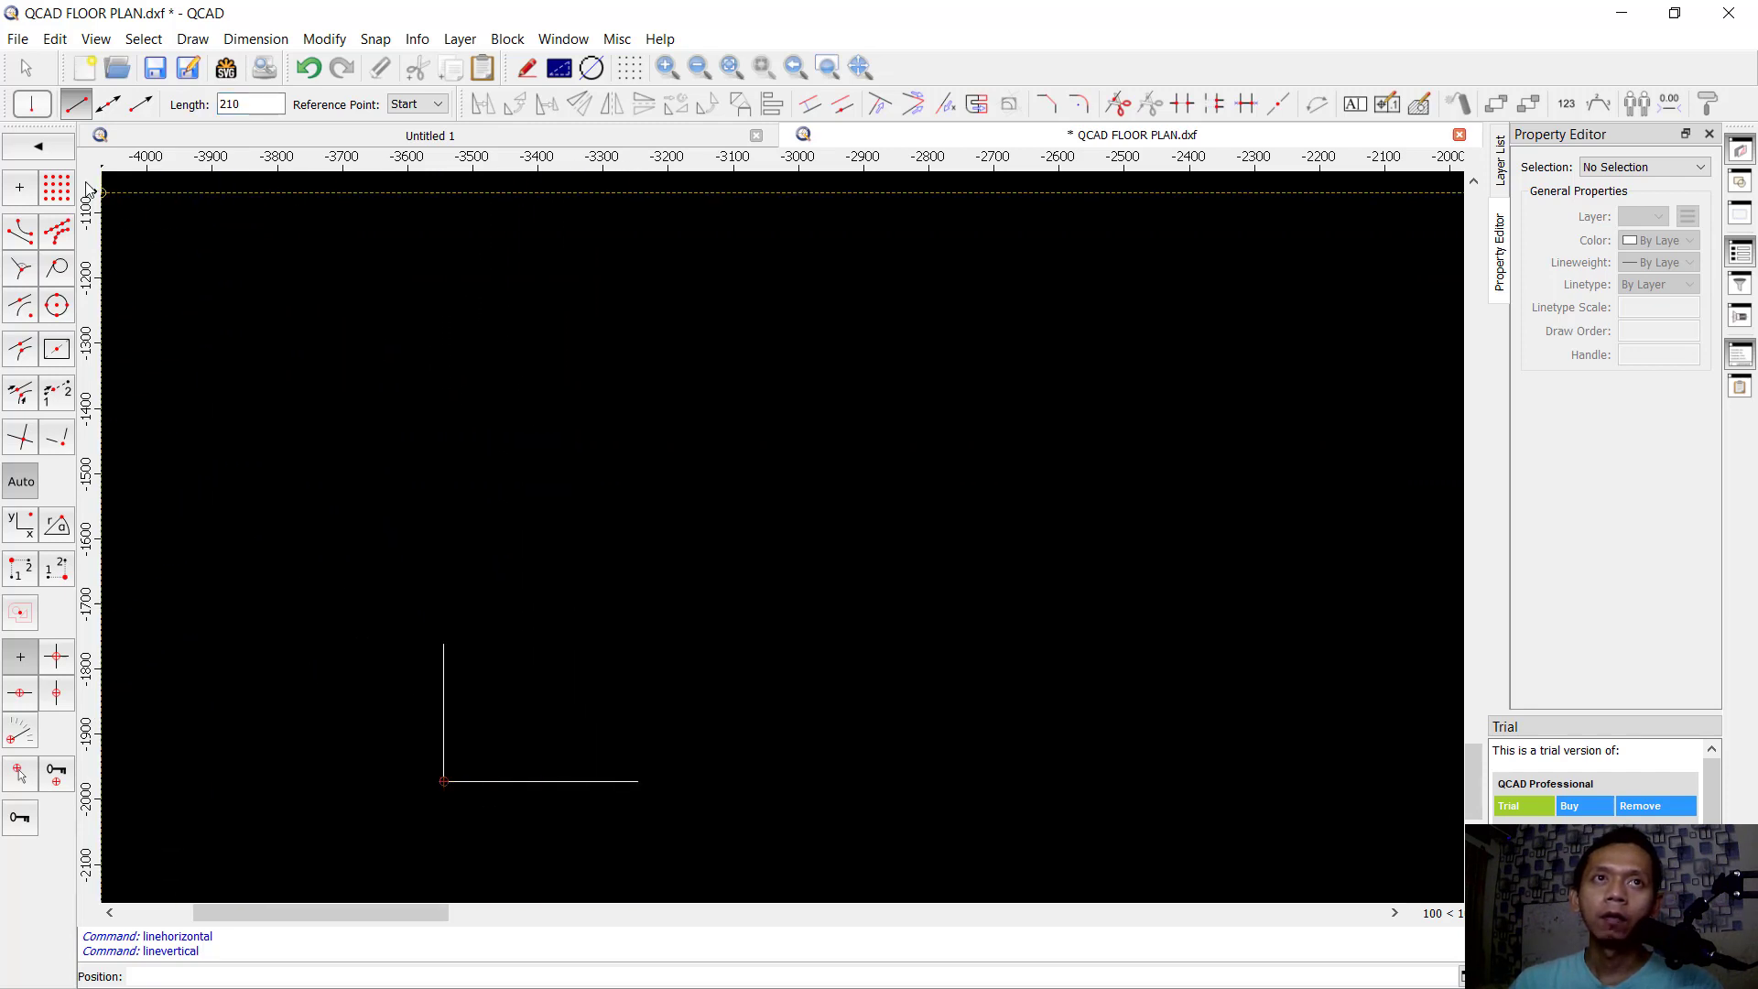
click(33, 72)
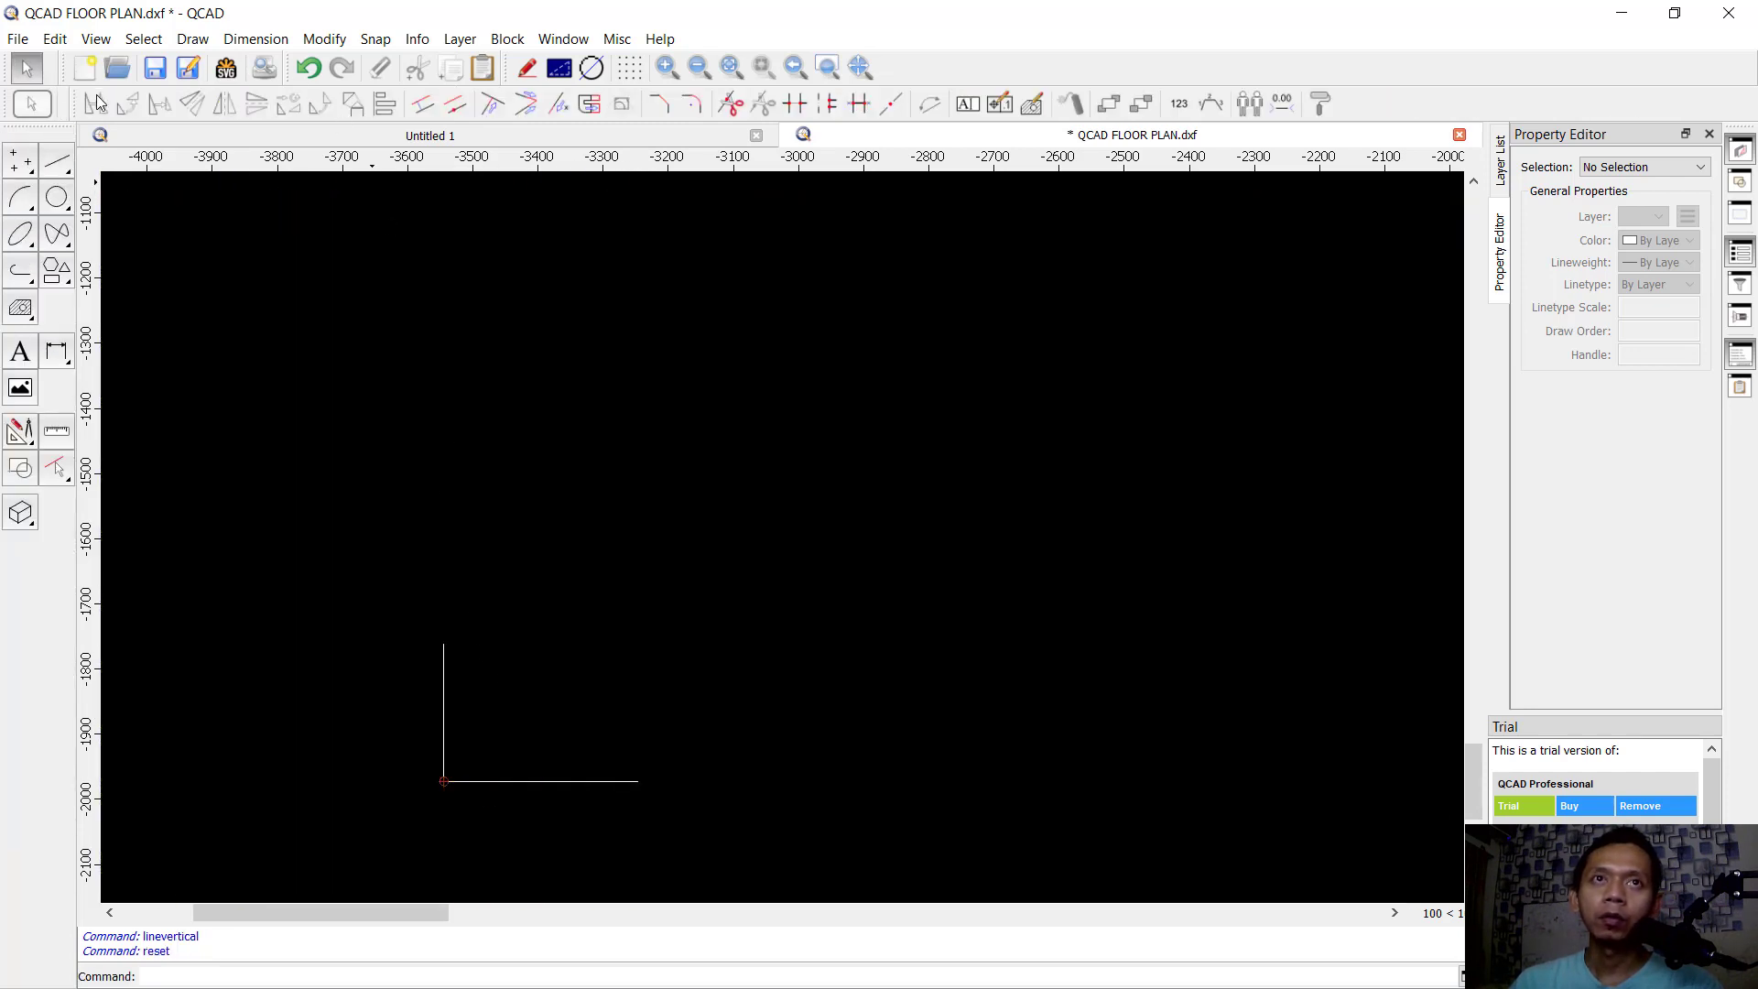
Step: Copy the horizontal line up to the top end of the vertical line, keeping the original
drag(639, 728, 507, 826)
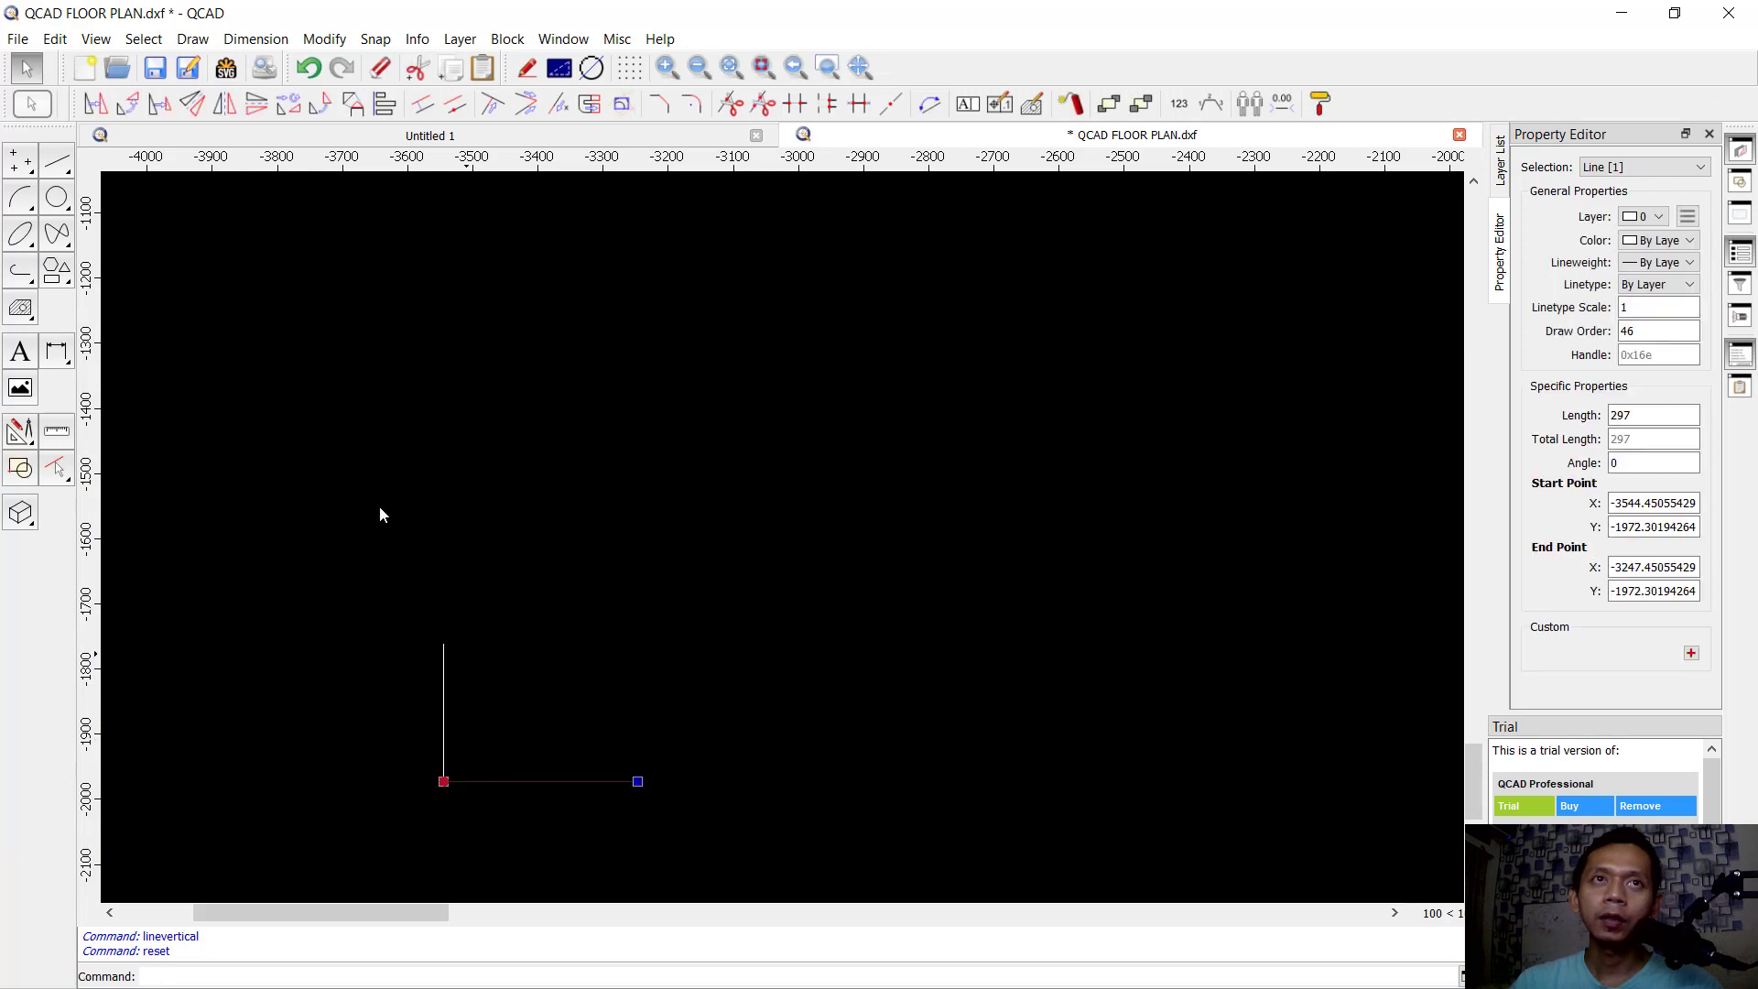
click(97, 105)
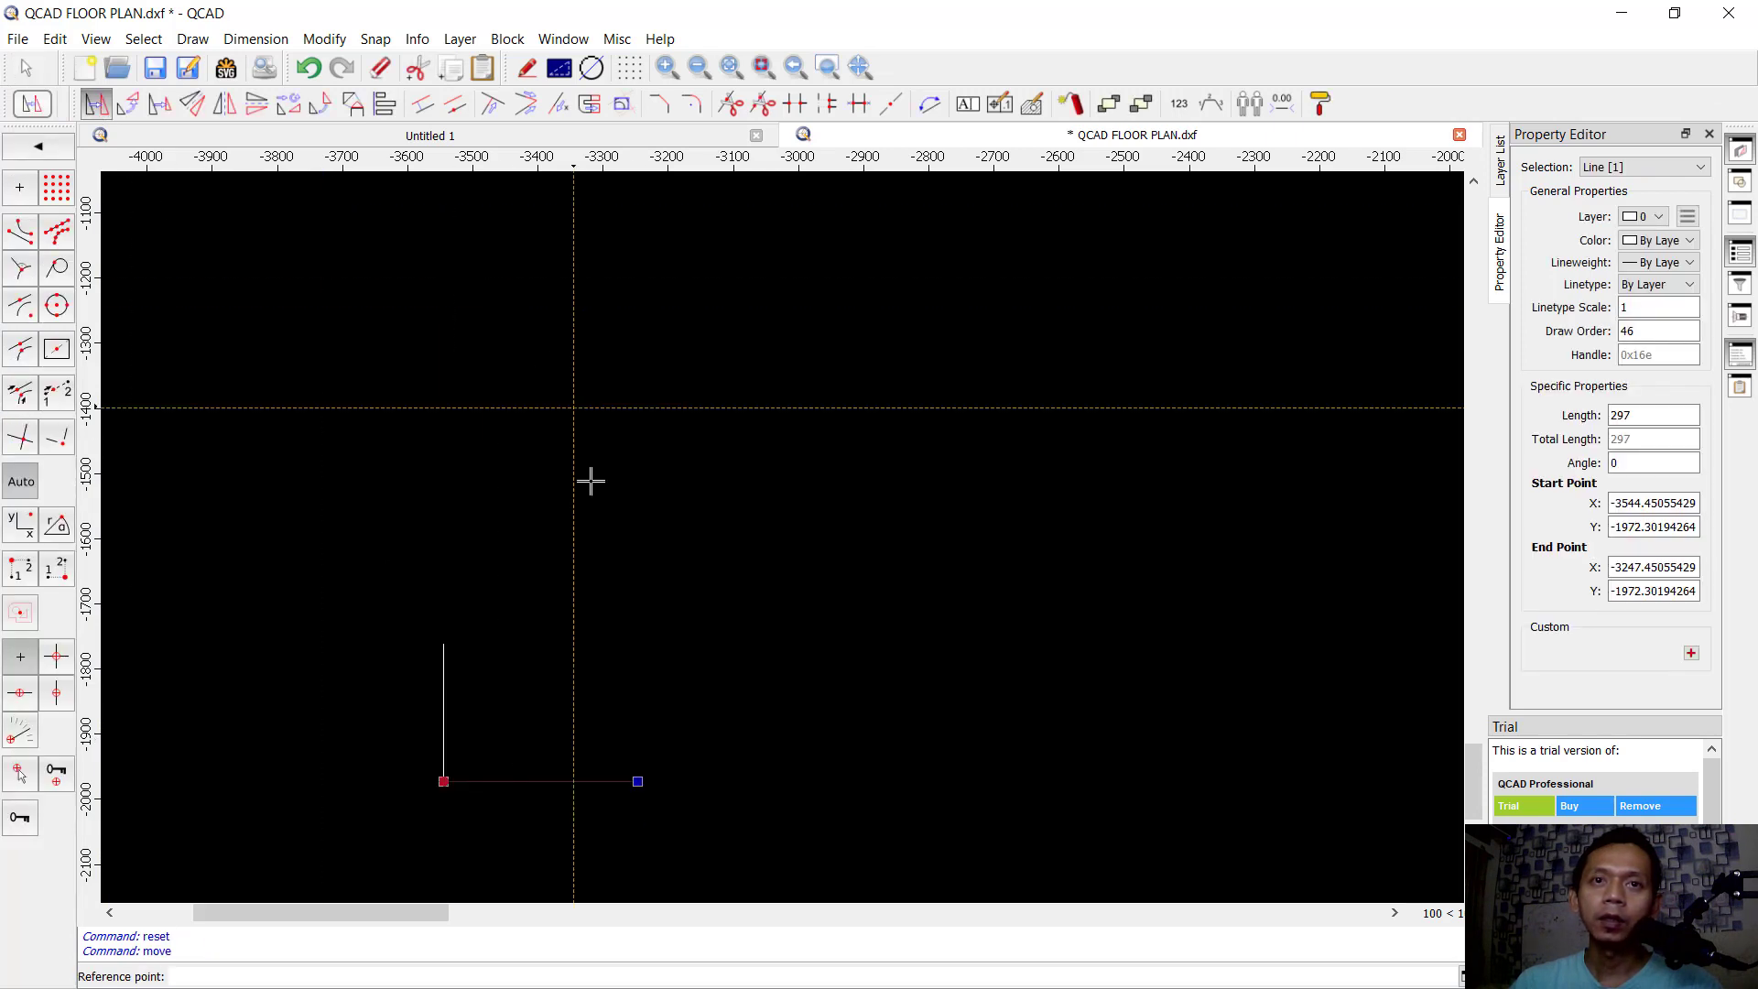
click(443, 781)
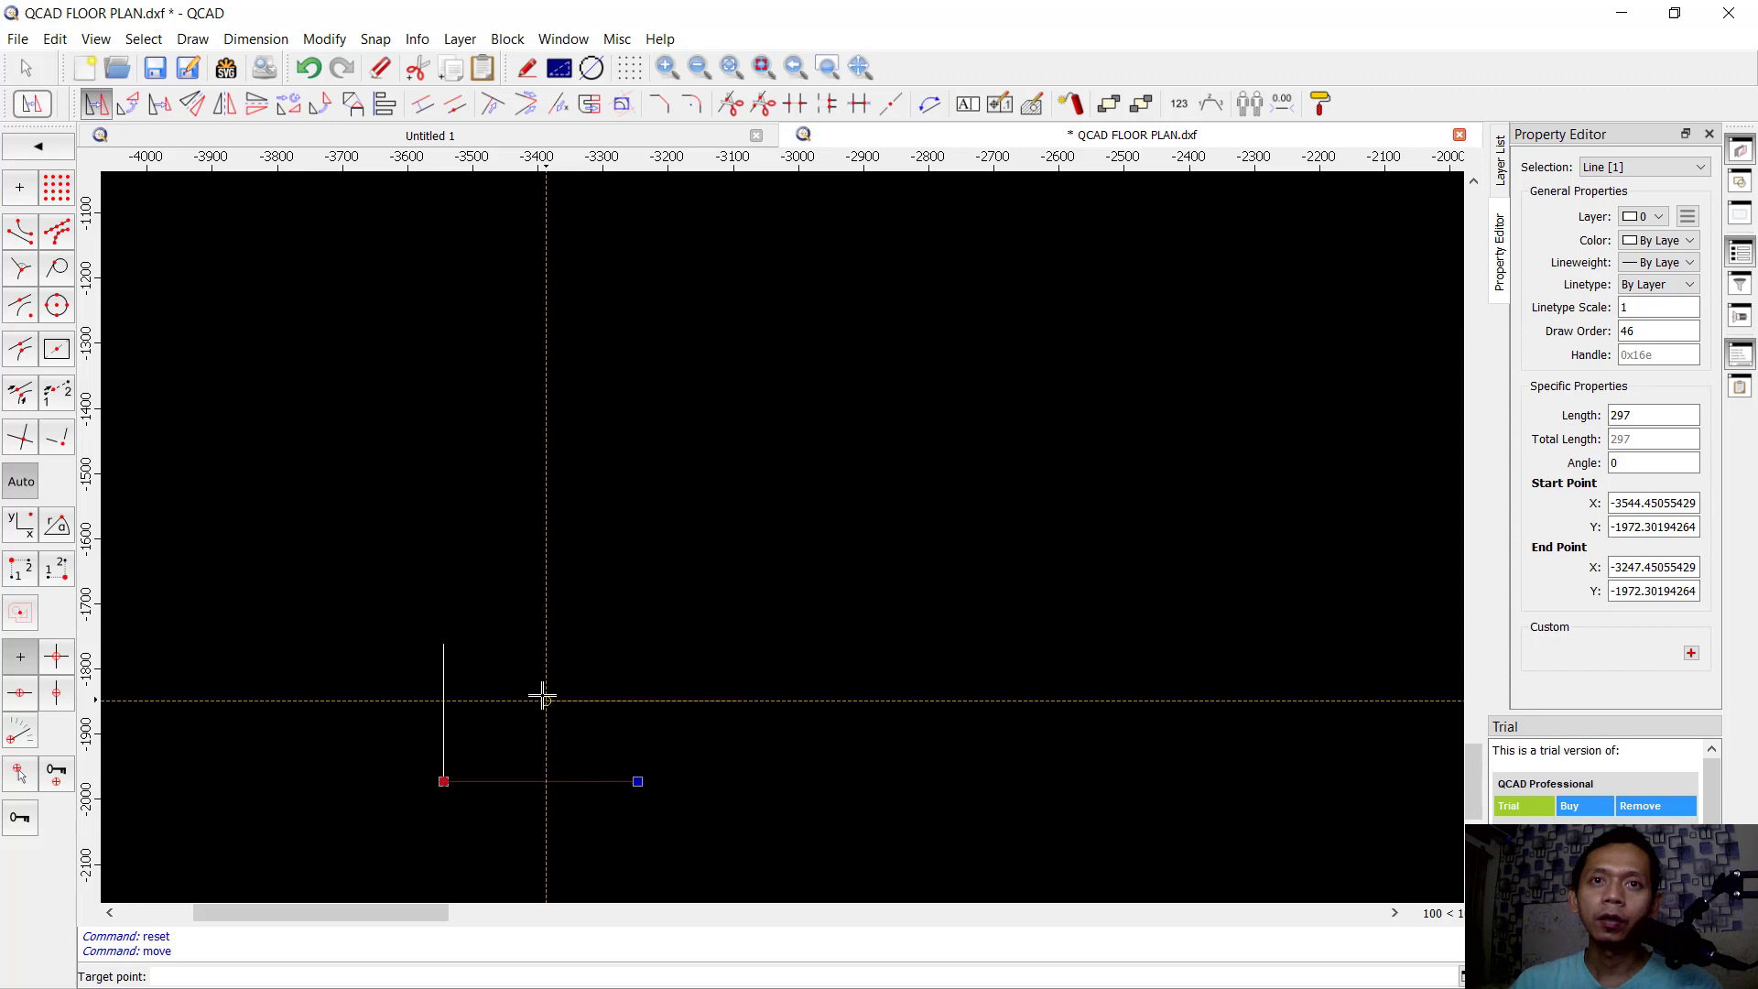
click(444, 641)
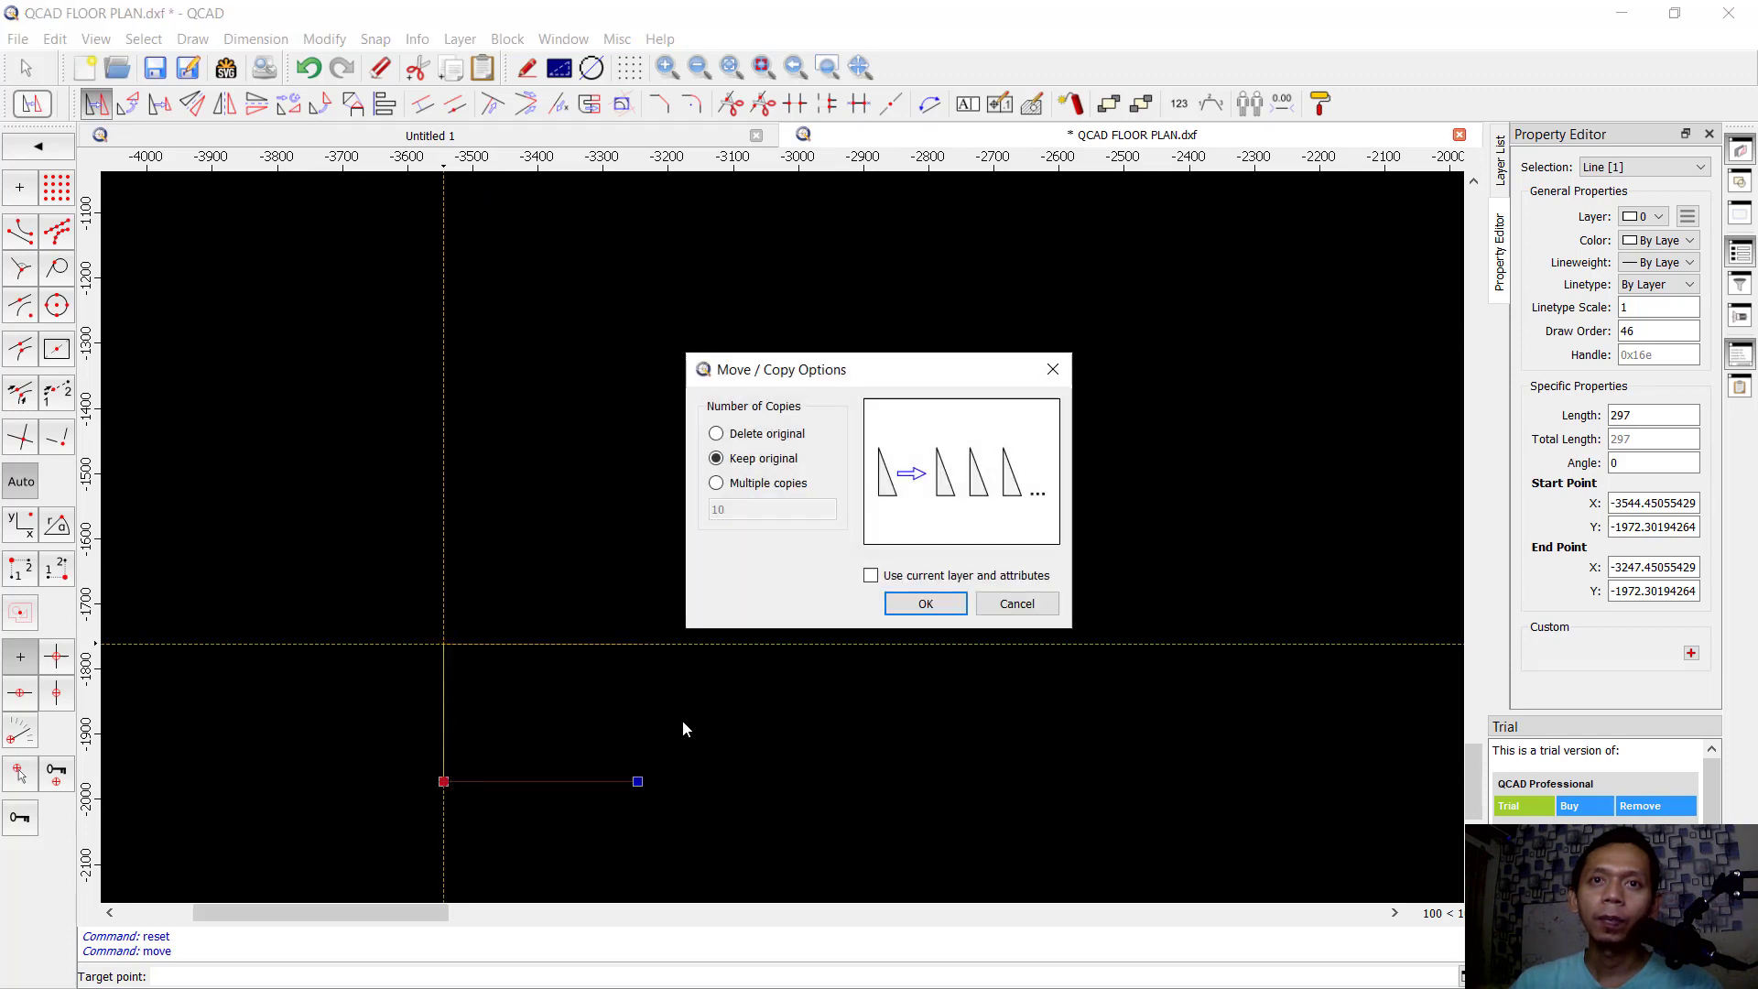
click(926, 604)
Step: Copy the vertical line to the top line's right end, keeping the original, closing the rectangle
click(443, 682)
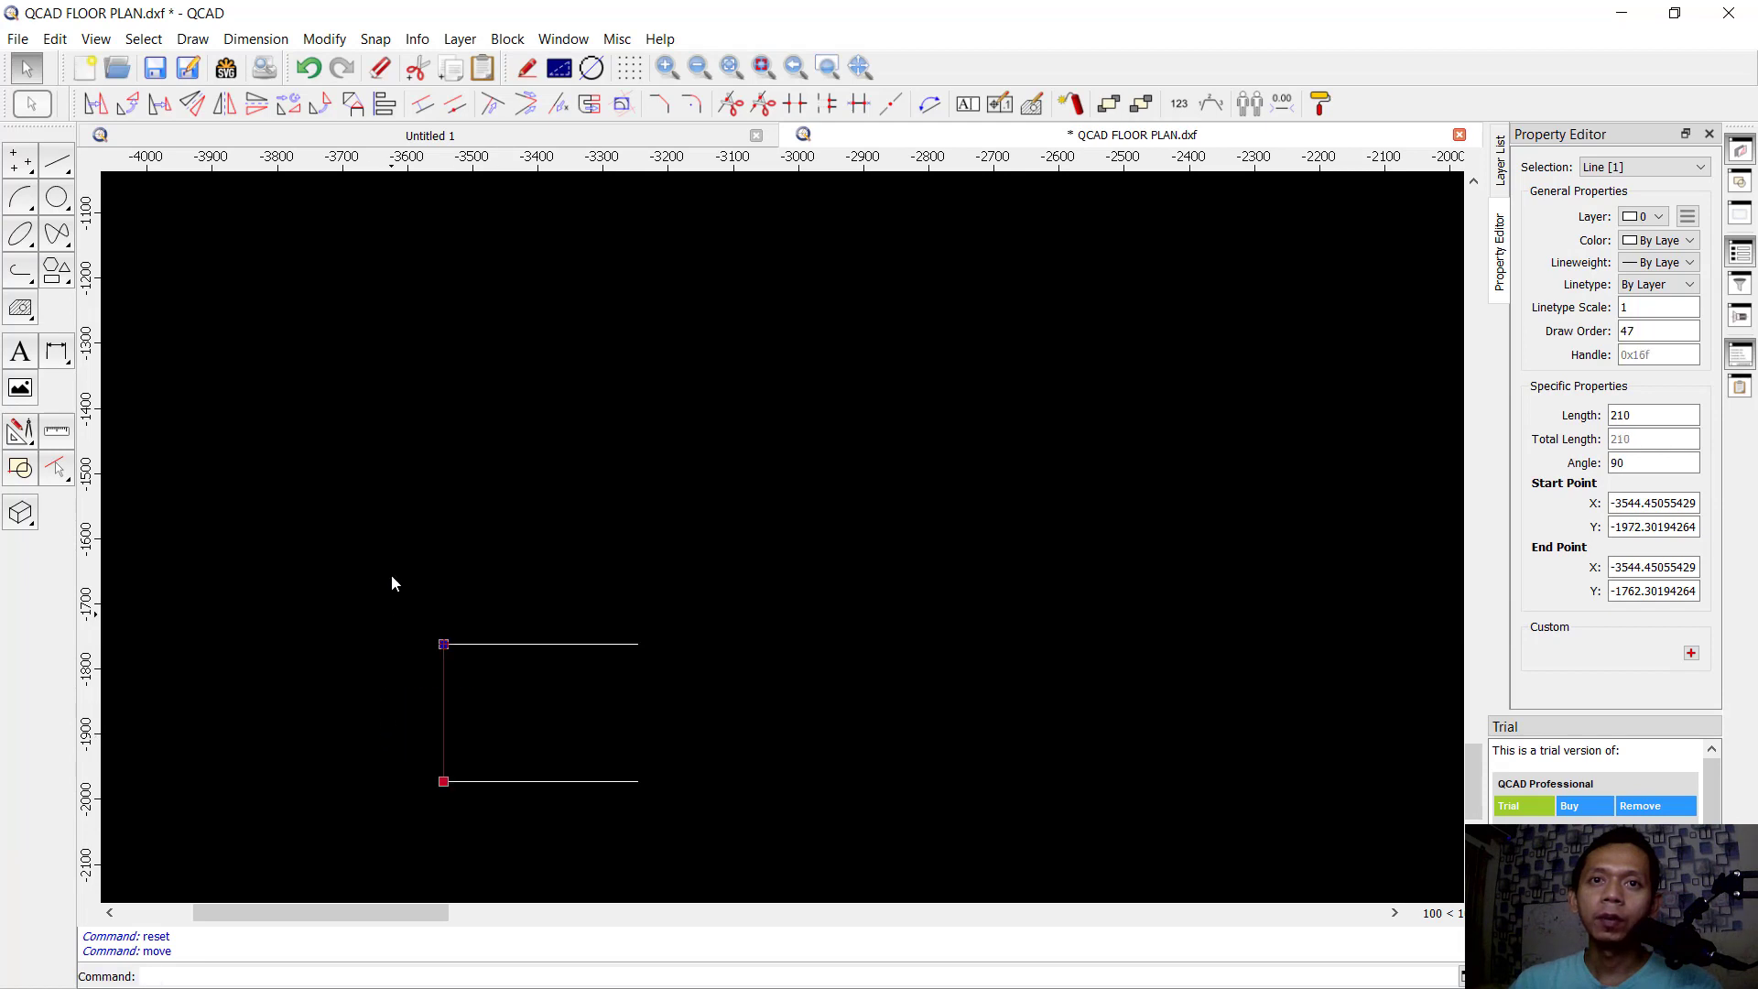
click(95, 104)
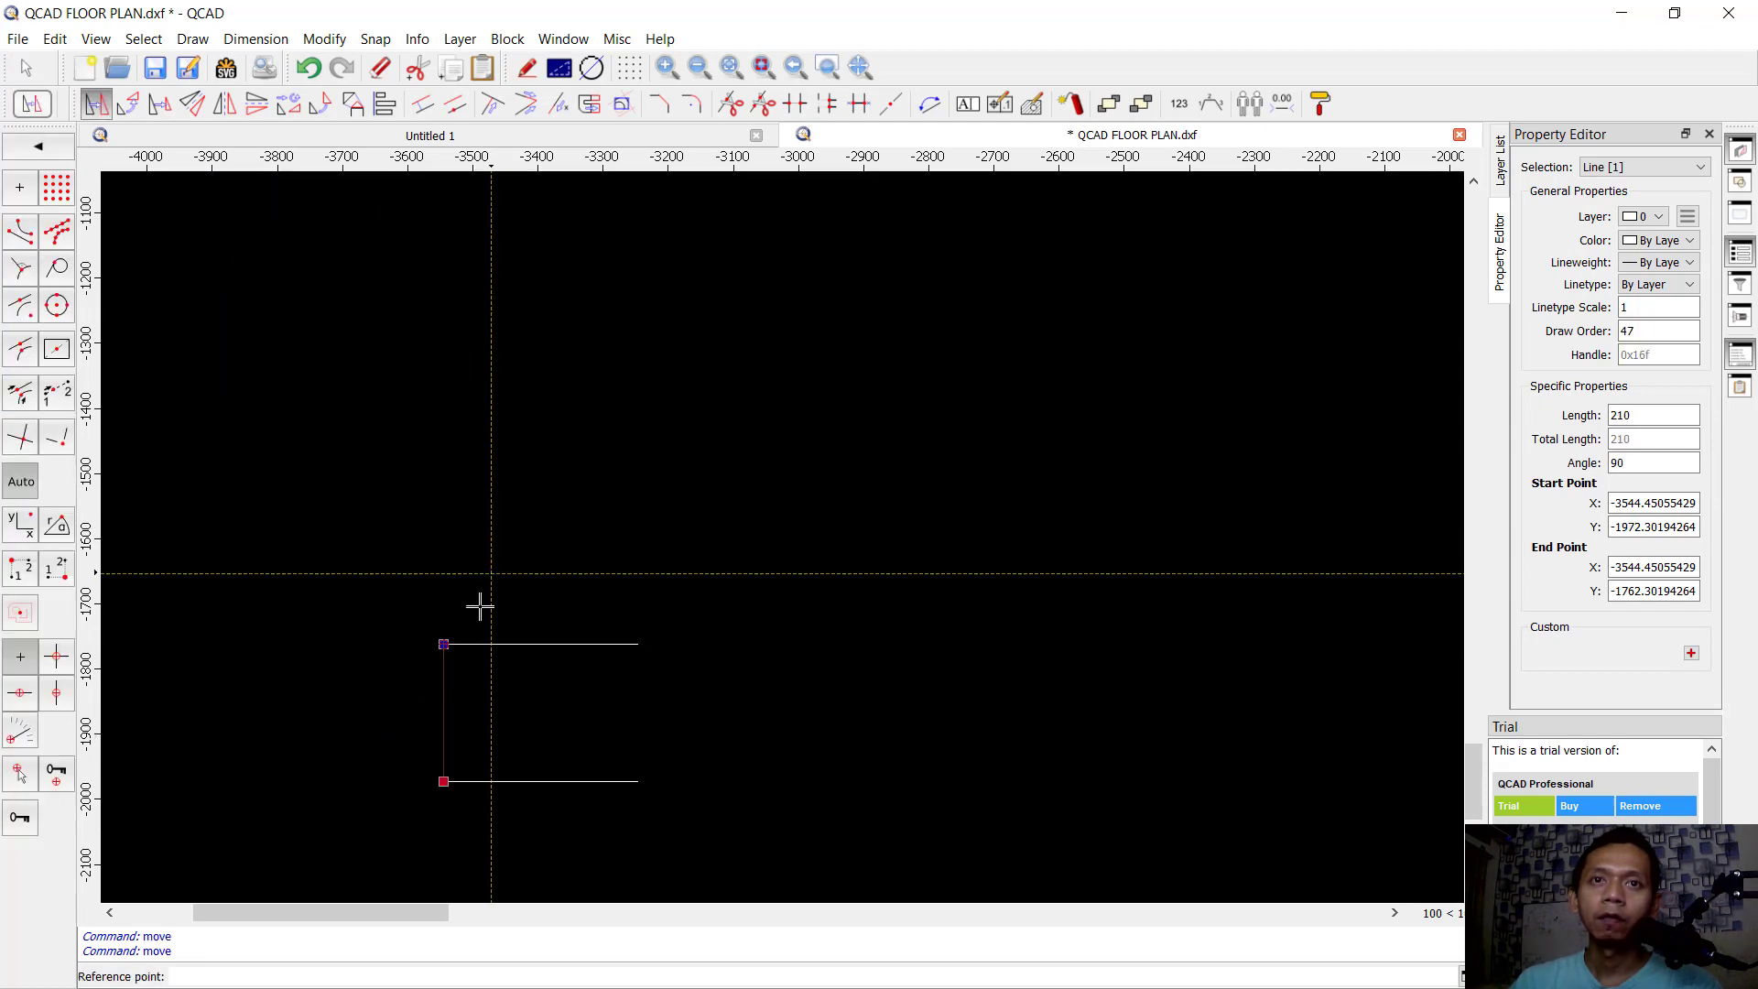
click(443, 644)
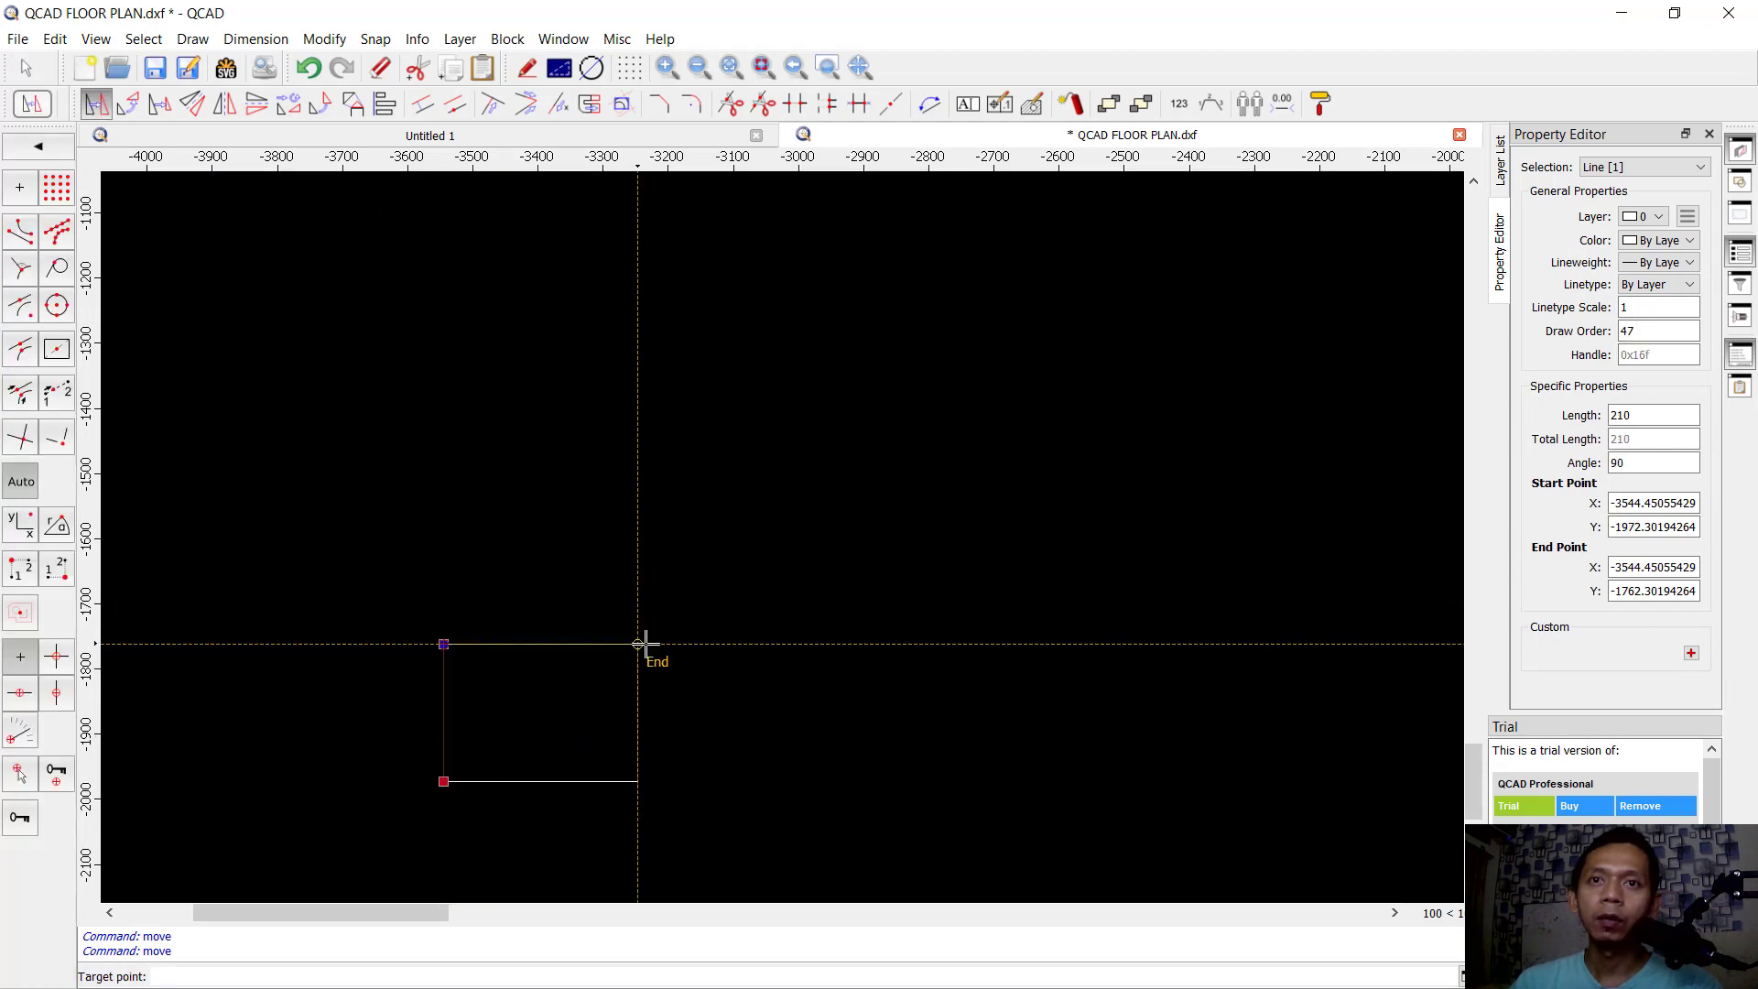
click(638, 644)
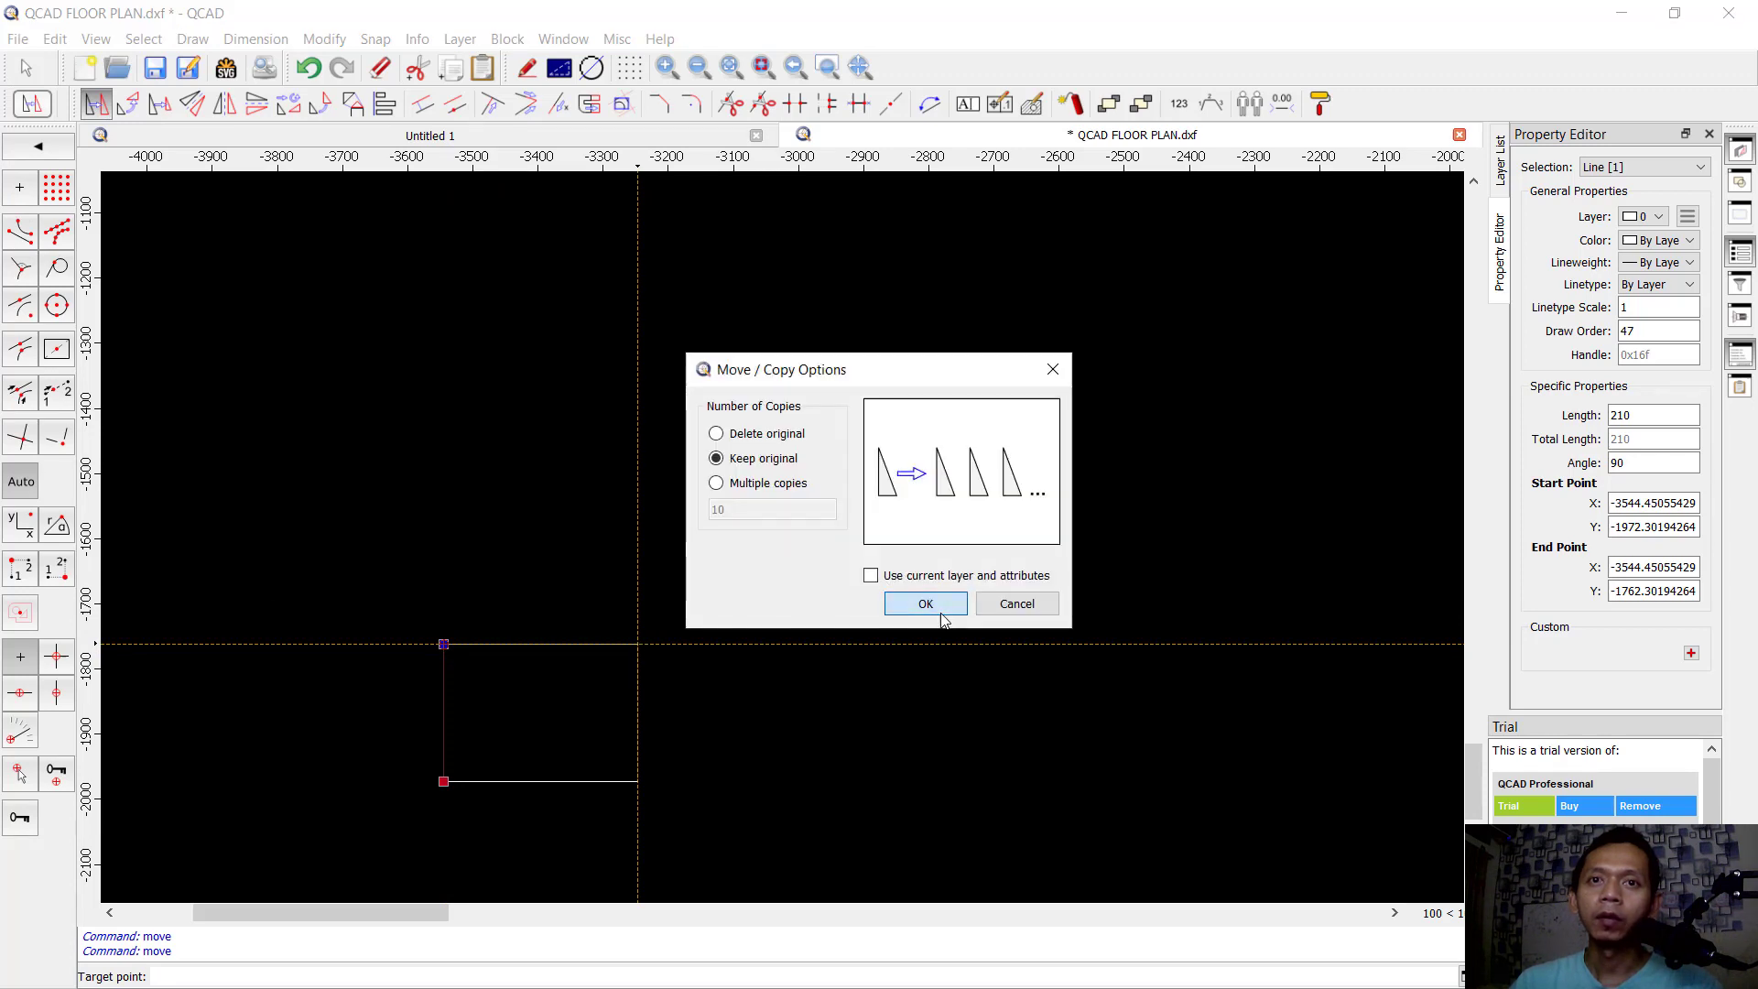
click(945, 602)
click(758, 547)
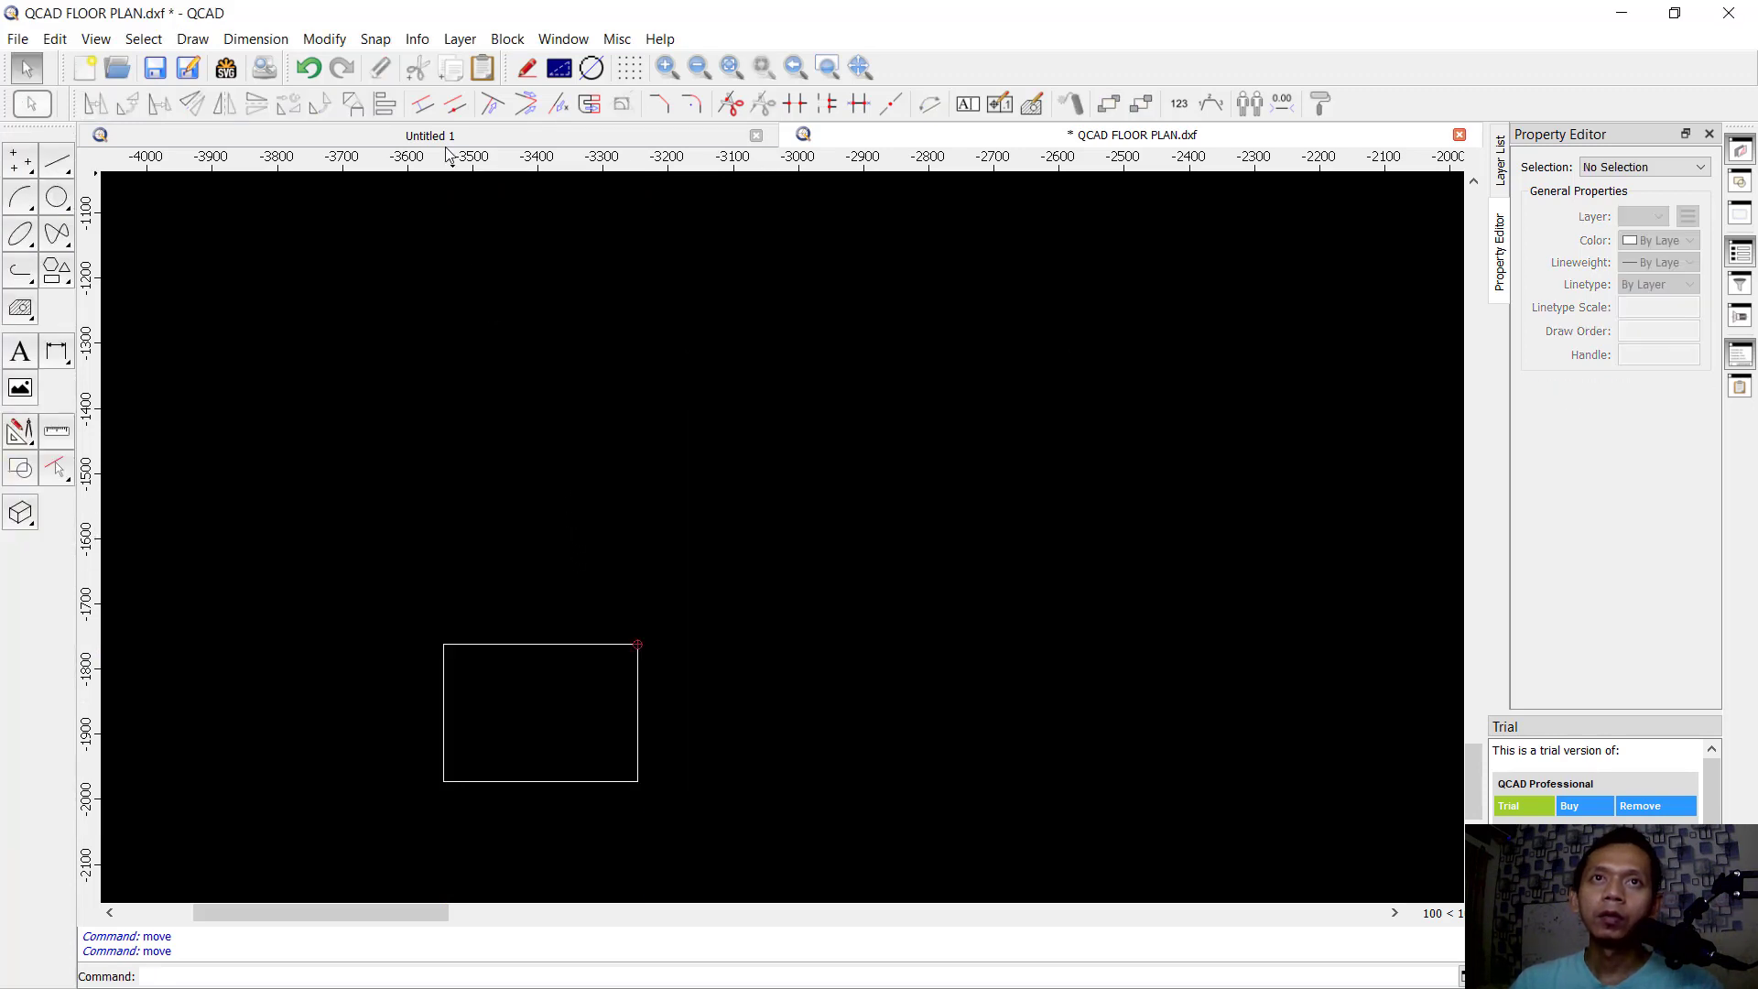
click(424, 104)
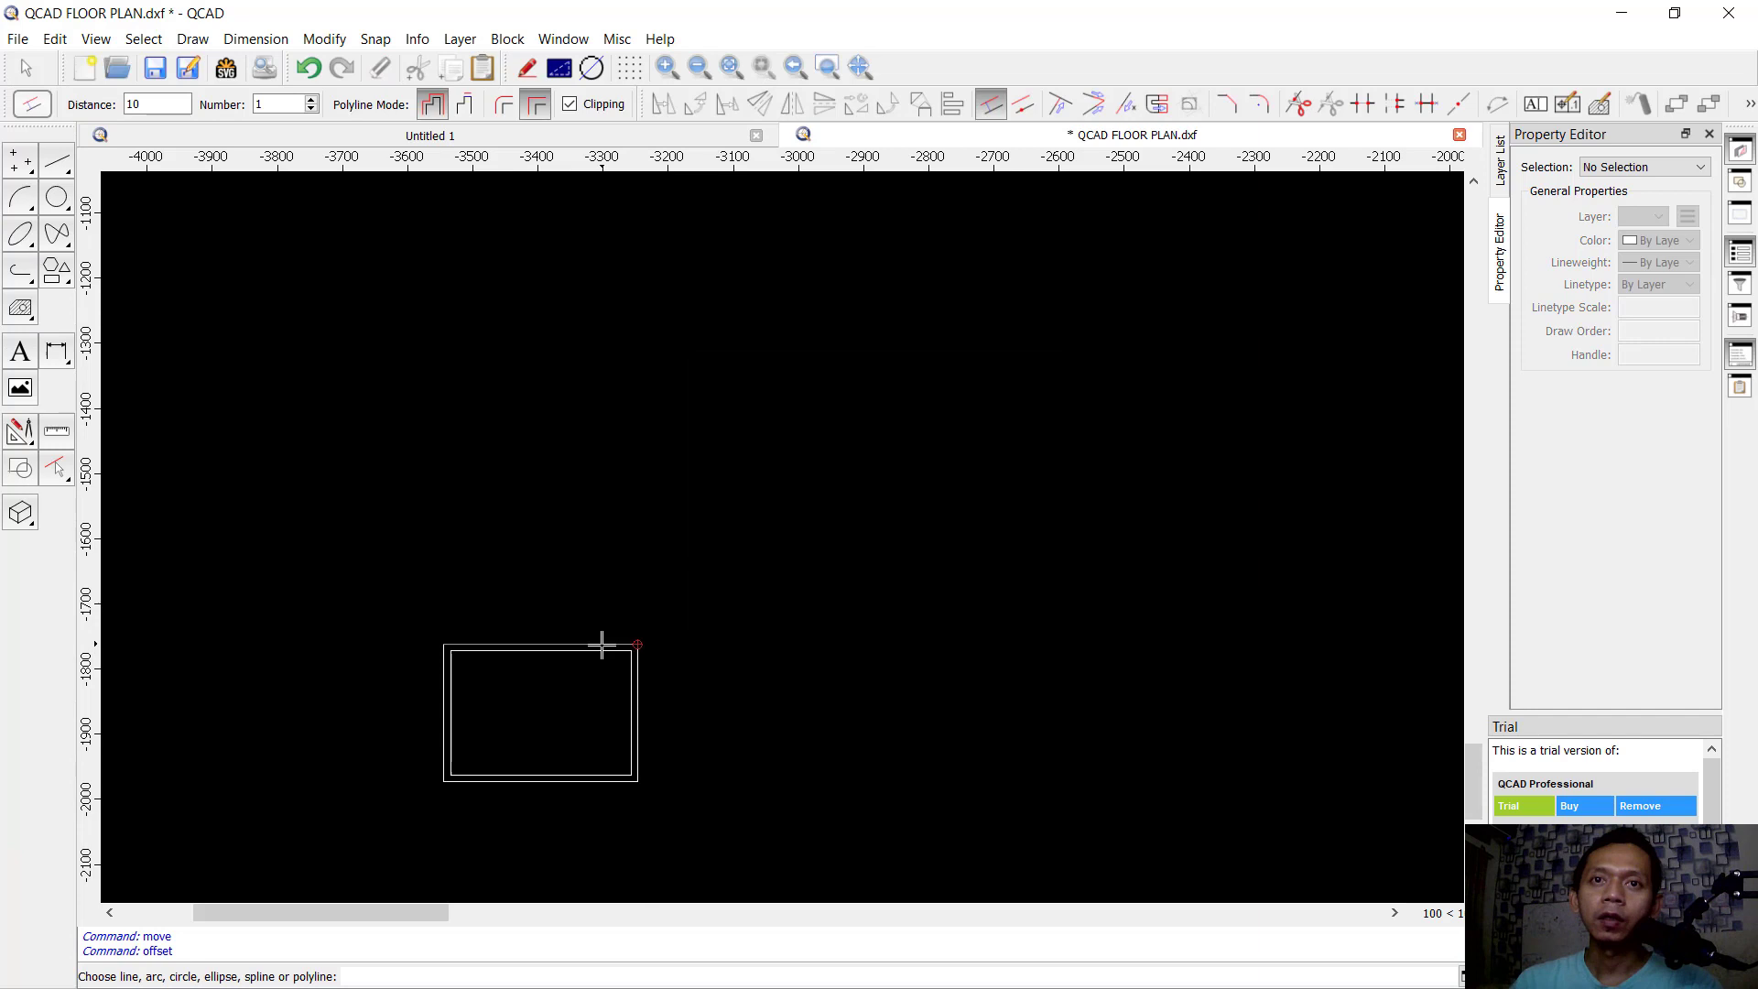
Step: Offset the rectangle 10 units inward to form the inner frame border
click(157, 104)
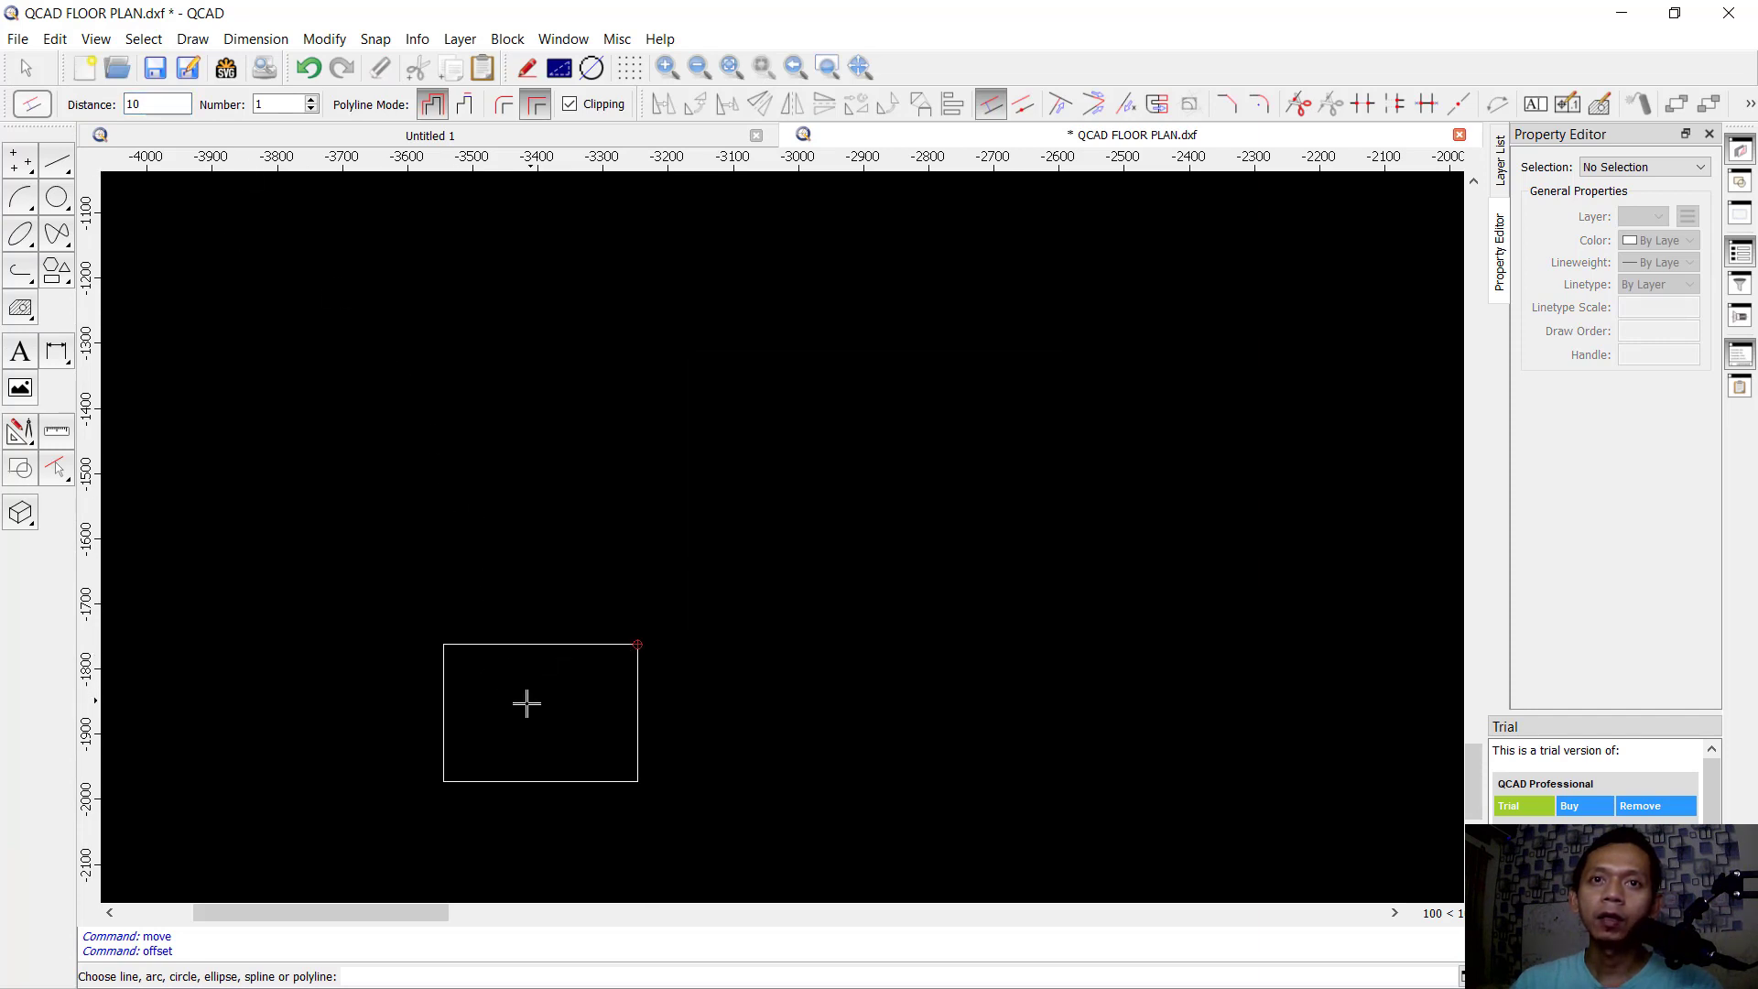
scroll(541, 675, up, 2)
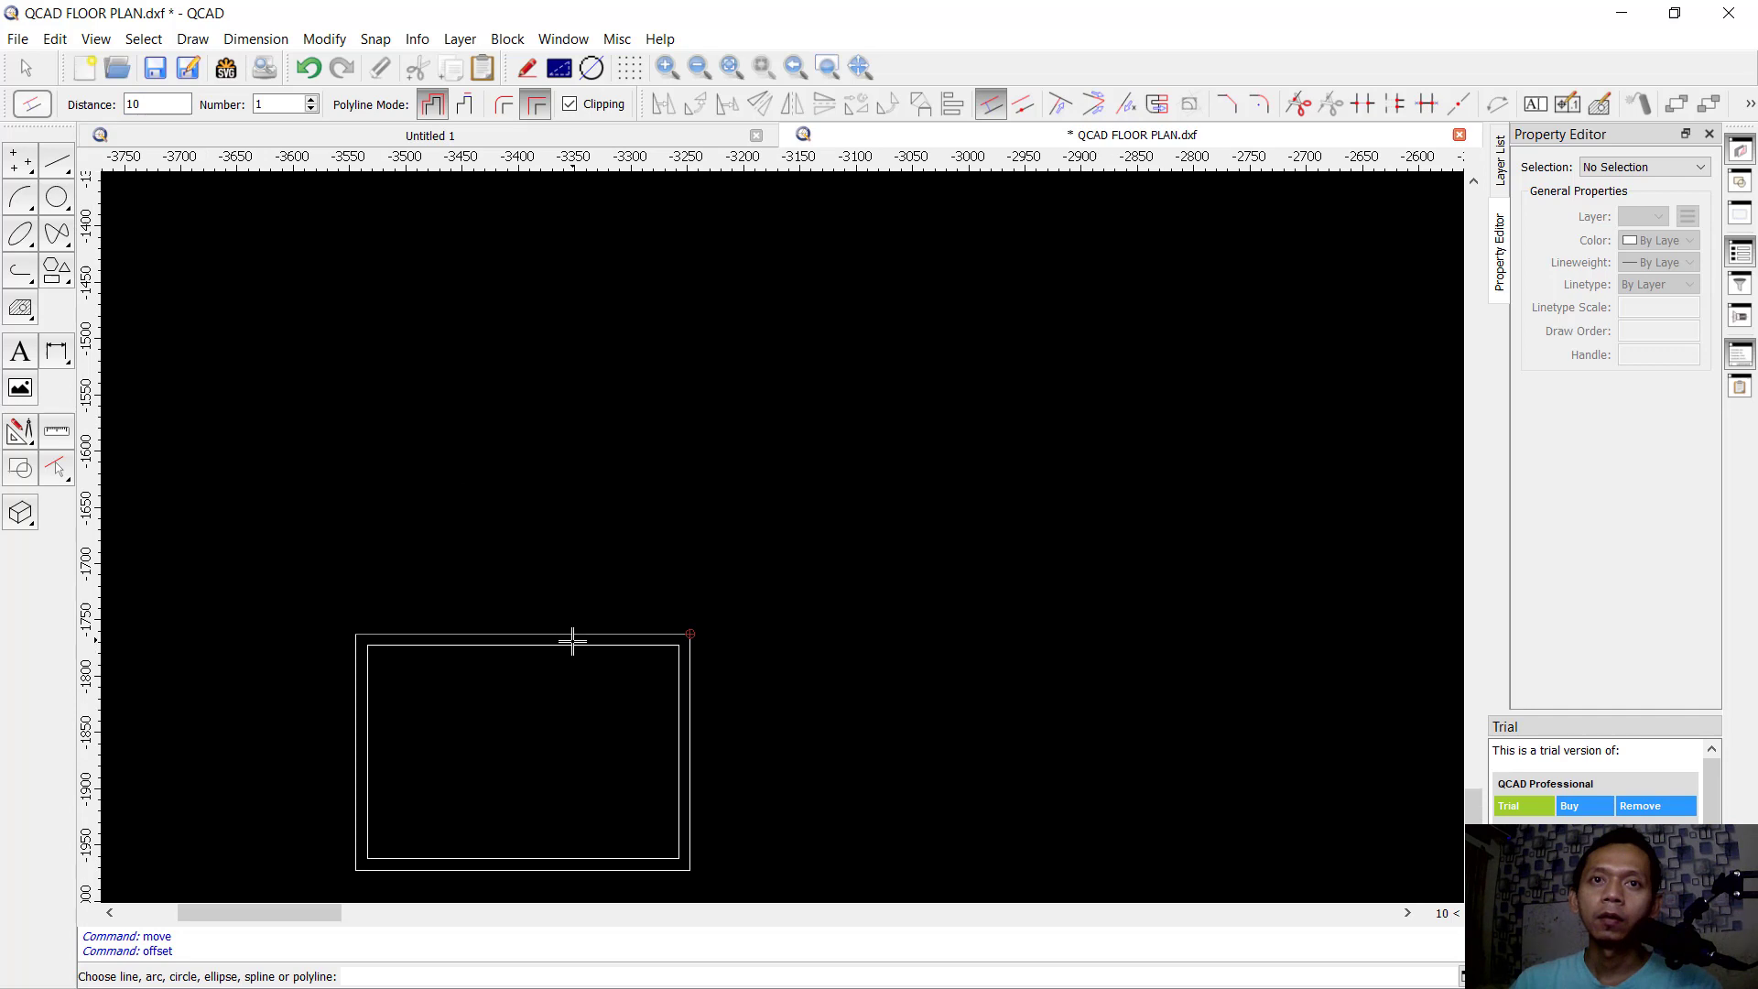
scroll(821, 608, down, 5)
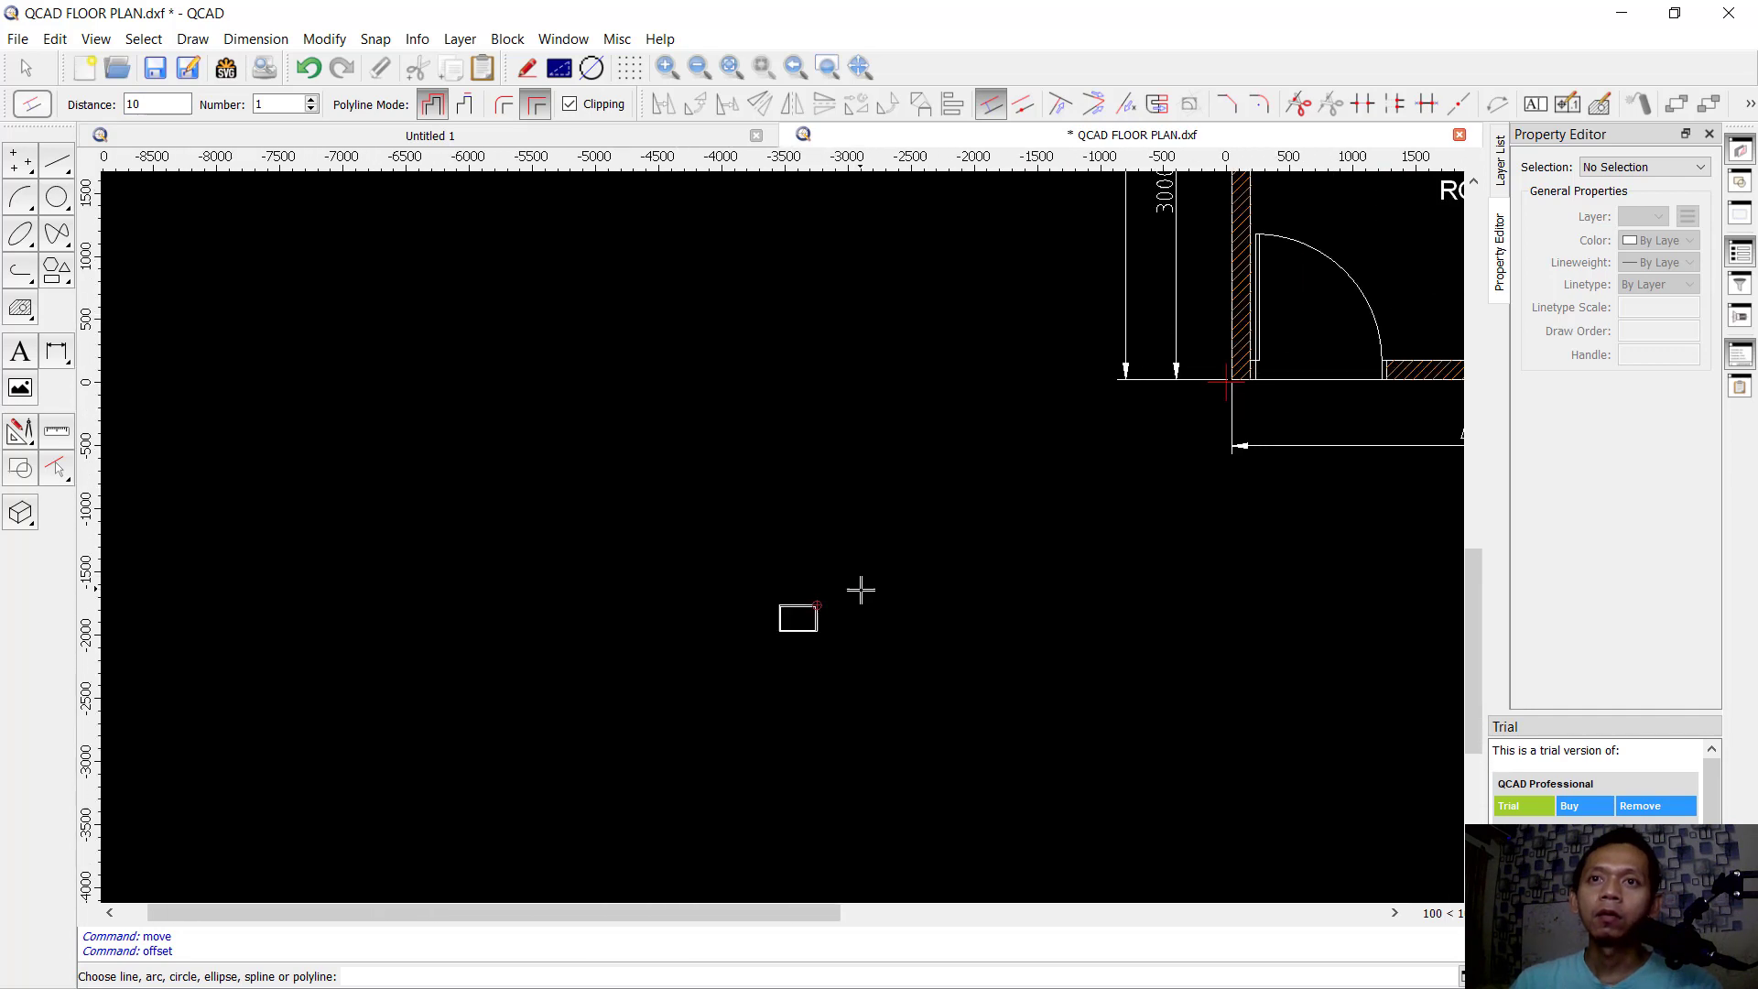
scroll(734, 628, up, 8)
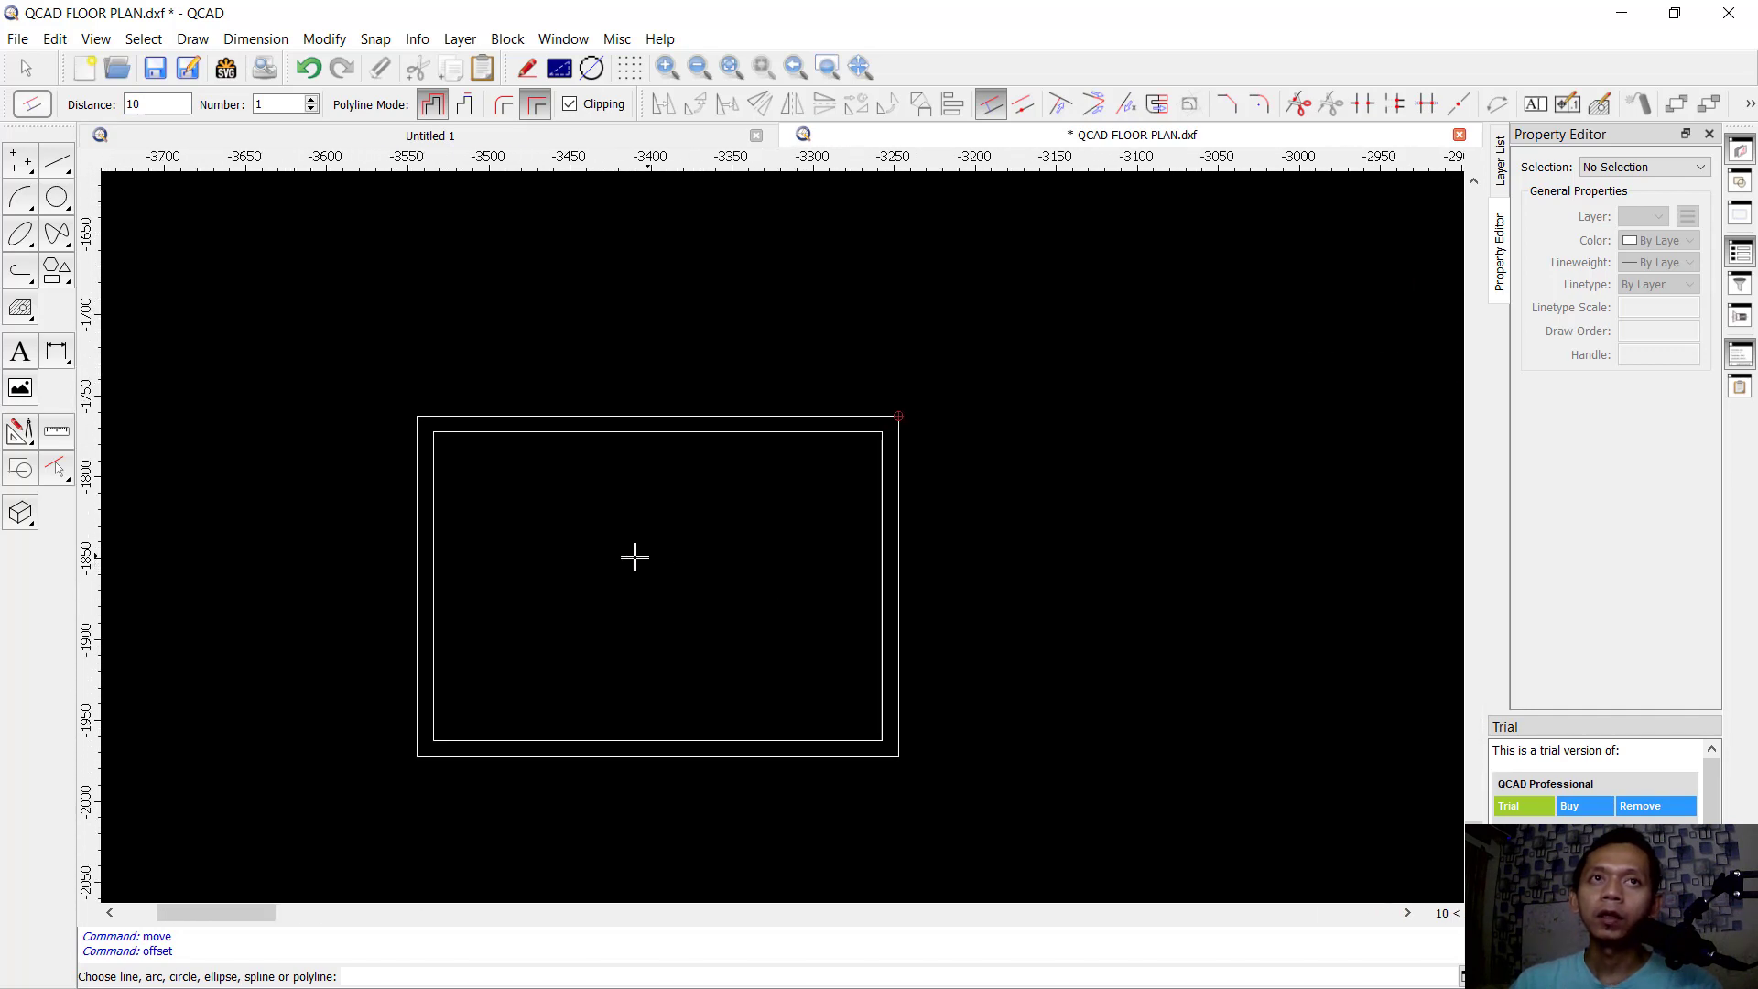
click(57, 169)
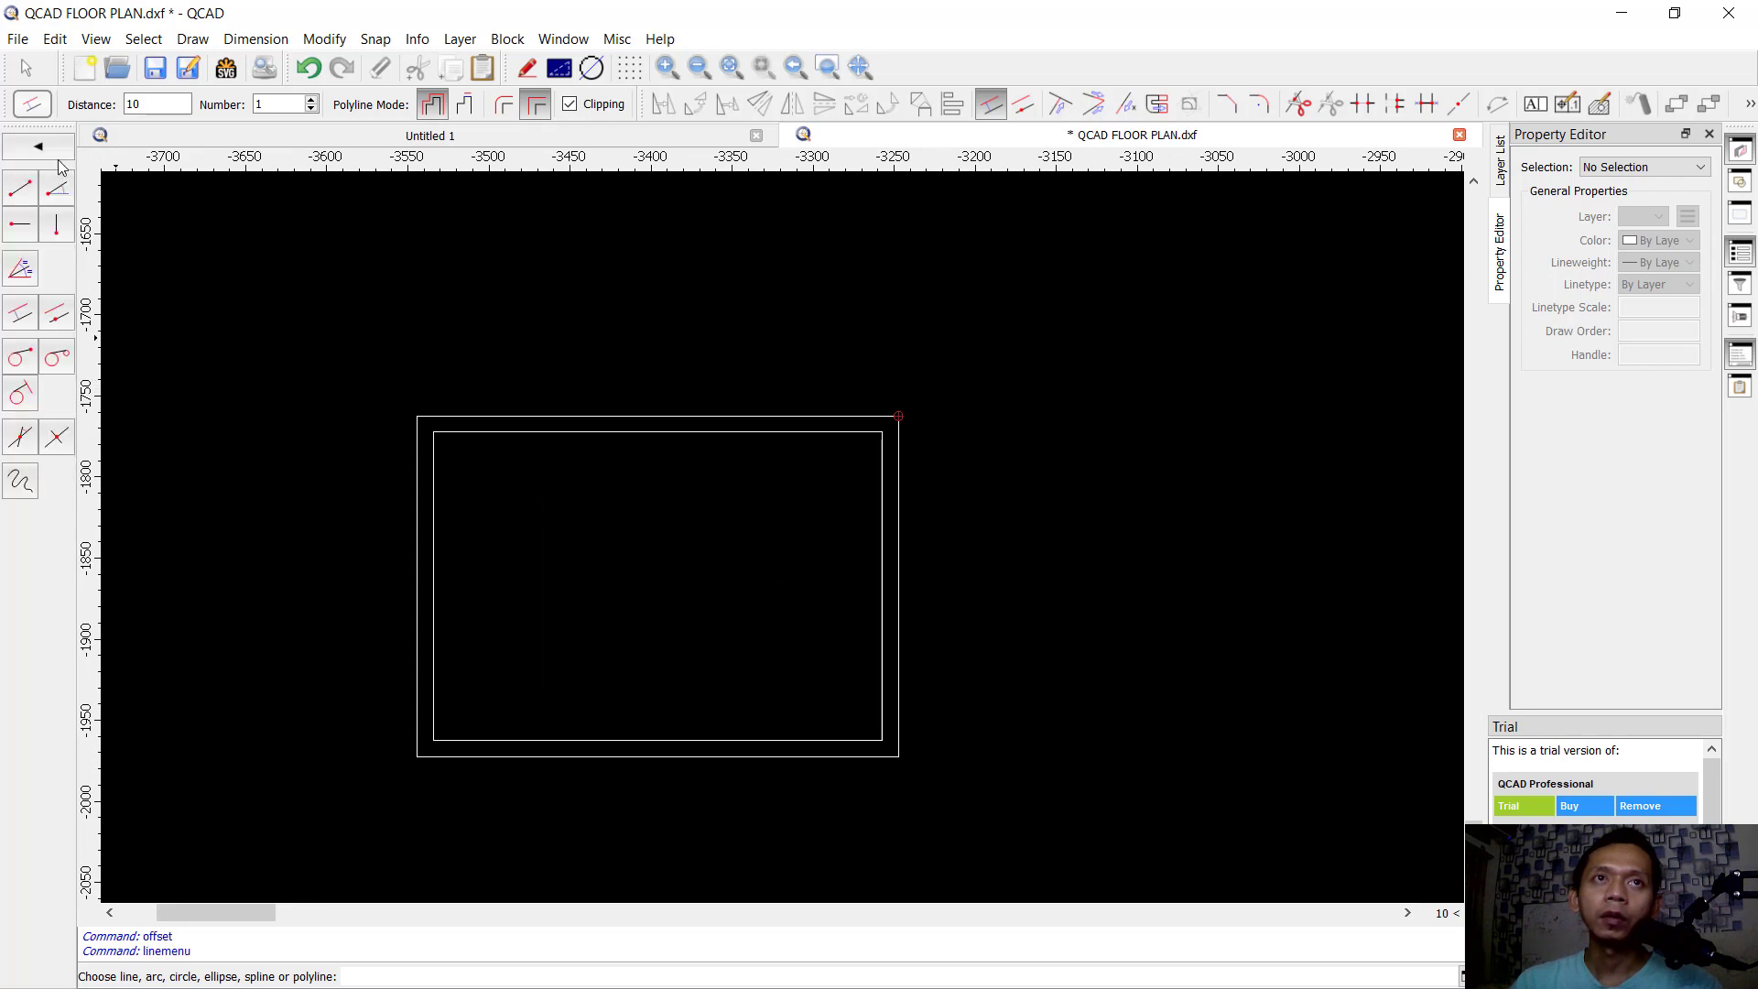
Step: Draw a 210-long horizontal line starting at the inner border's left edge
click(16, 229)
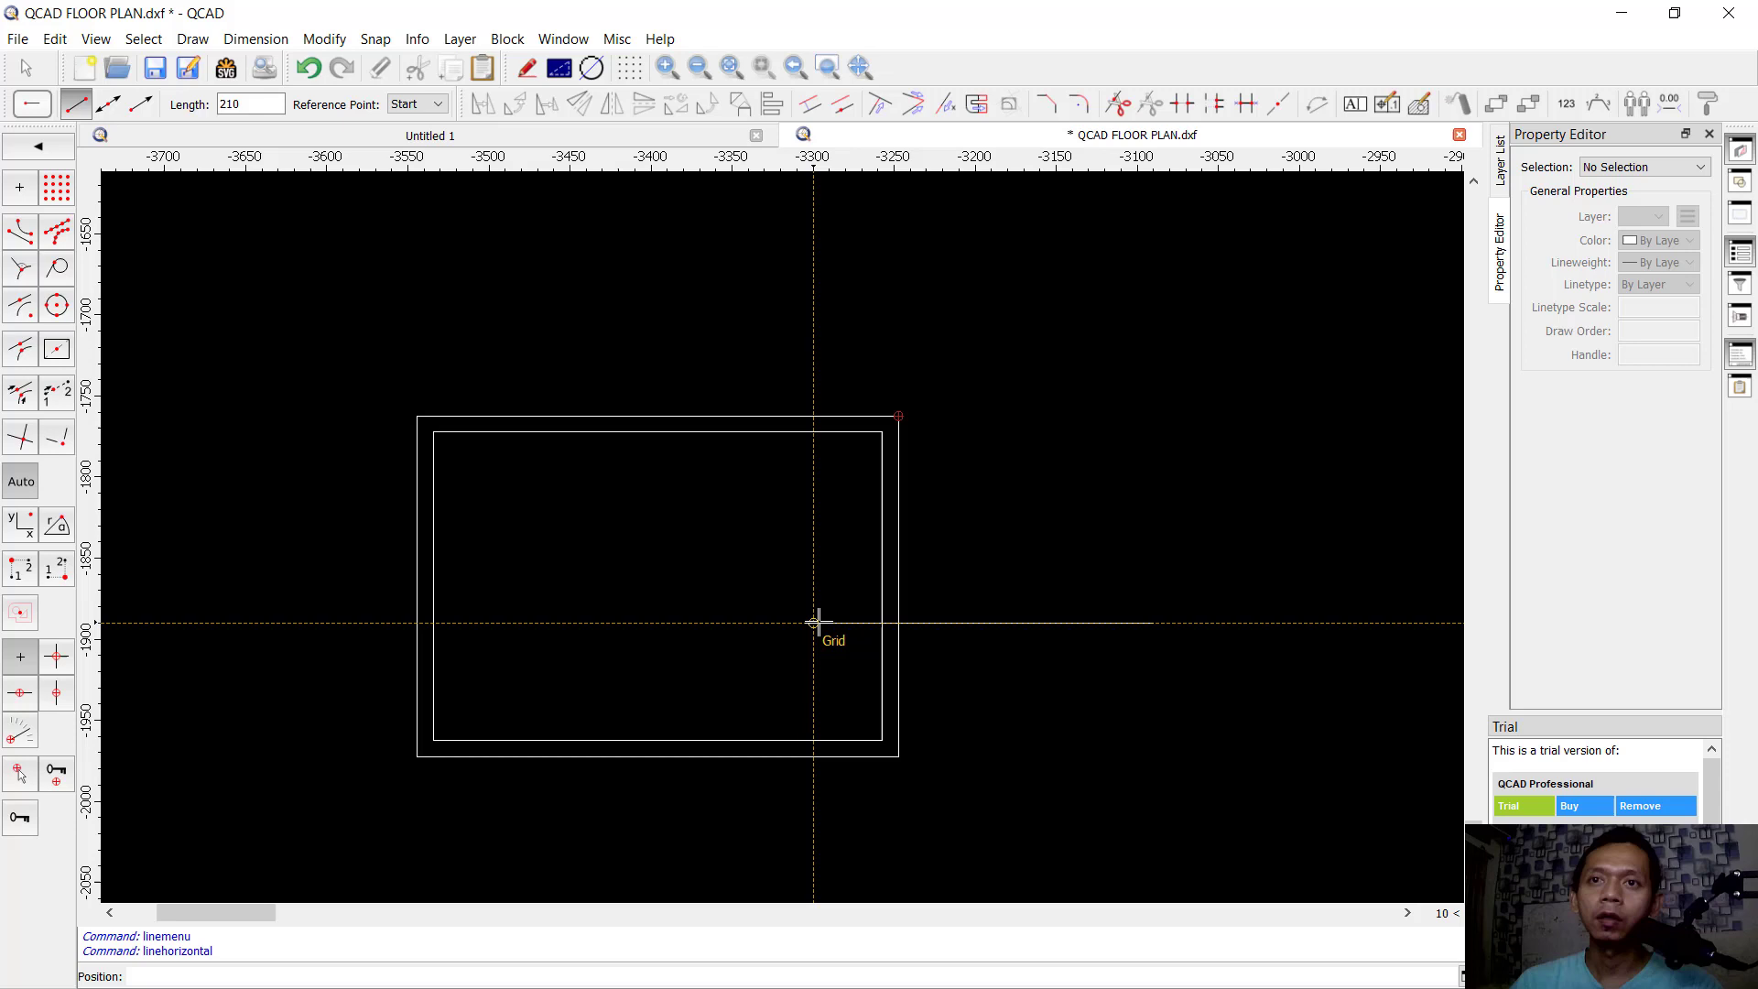
click(440, 655)
scroll(632, 656, up, 3)
scroll(711, 659, down, 2)
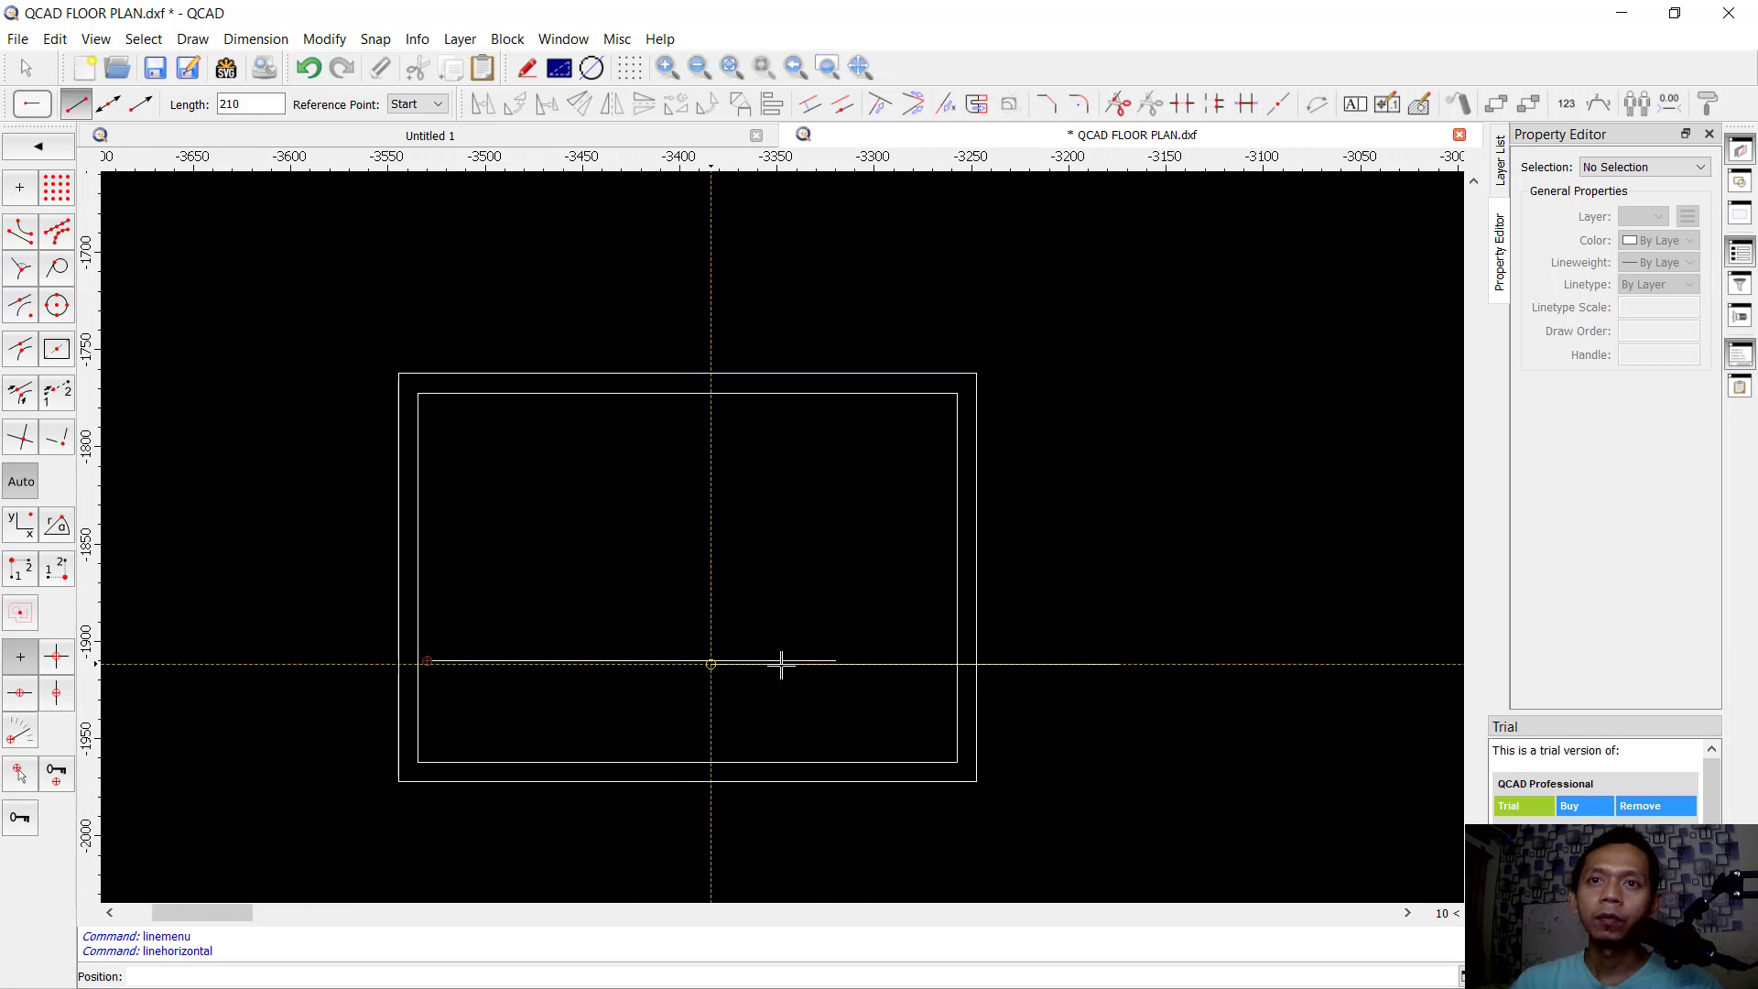
Step: Move the horizontal line so its right end meets the outer frame's right edge, deleting the original
click(25, 70)
drag(842, 609, 632, 712)
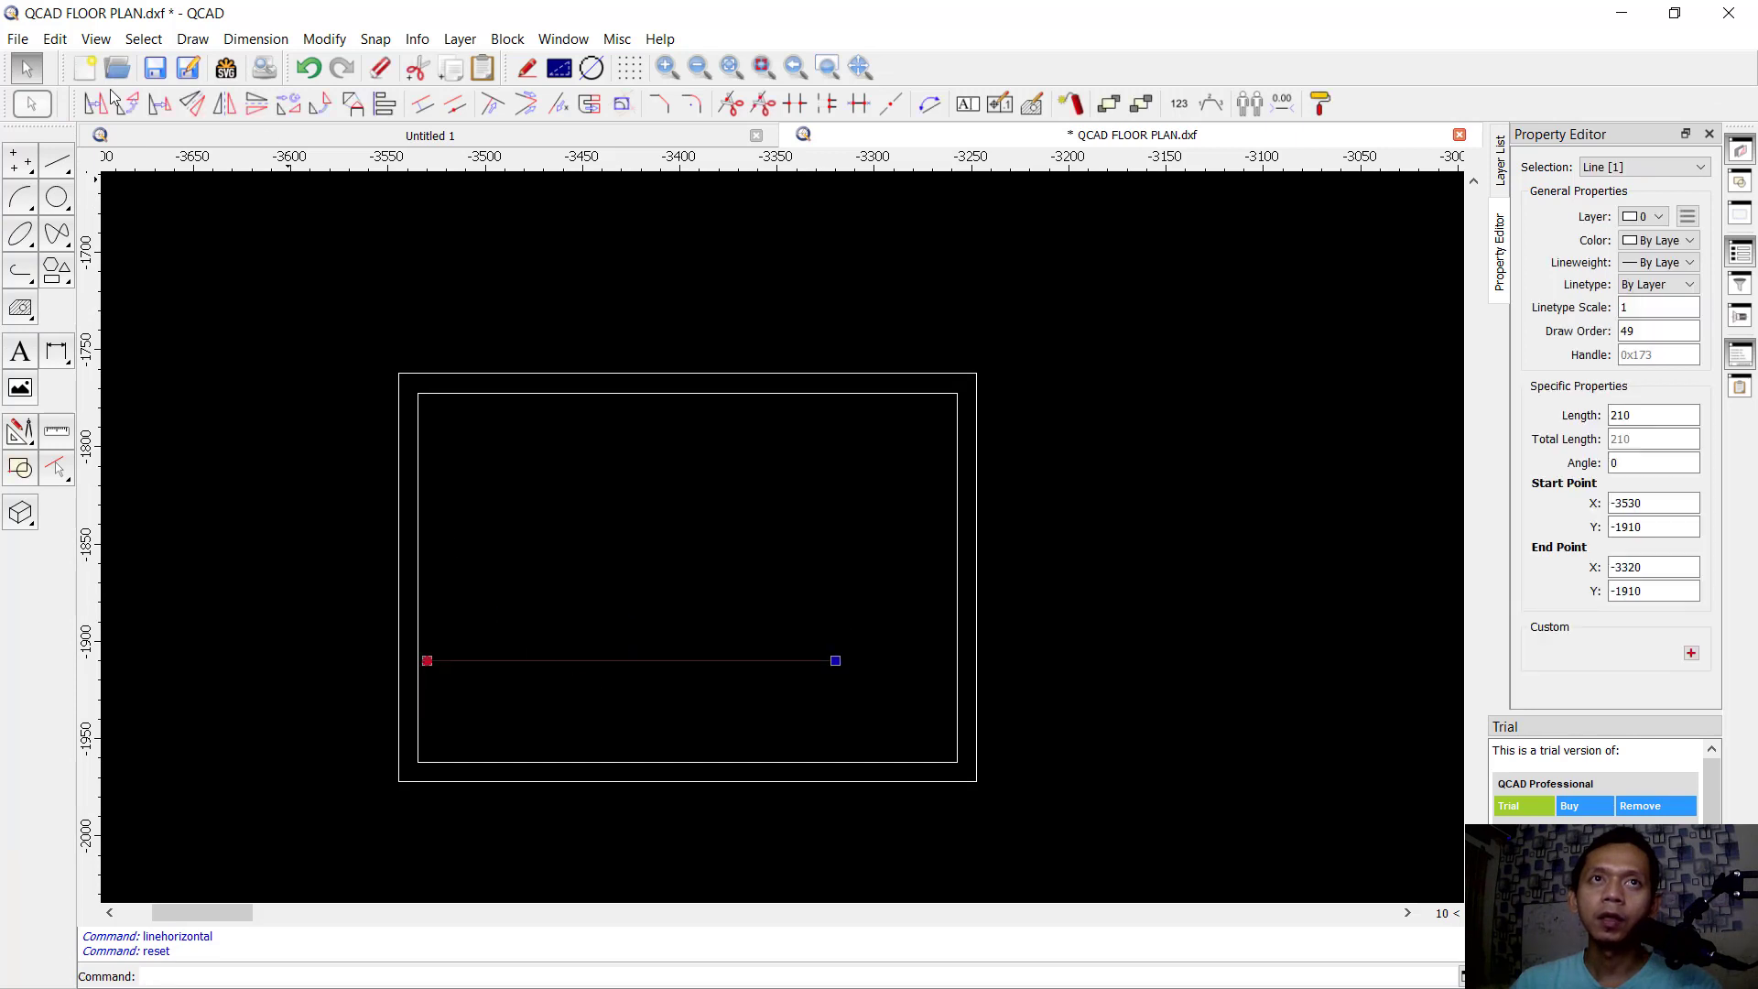
click(97, 105)
click(835, 661)
click(976, 660)
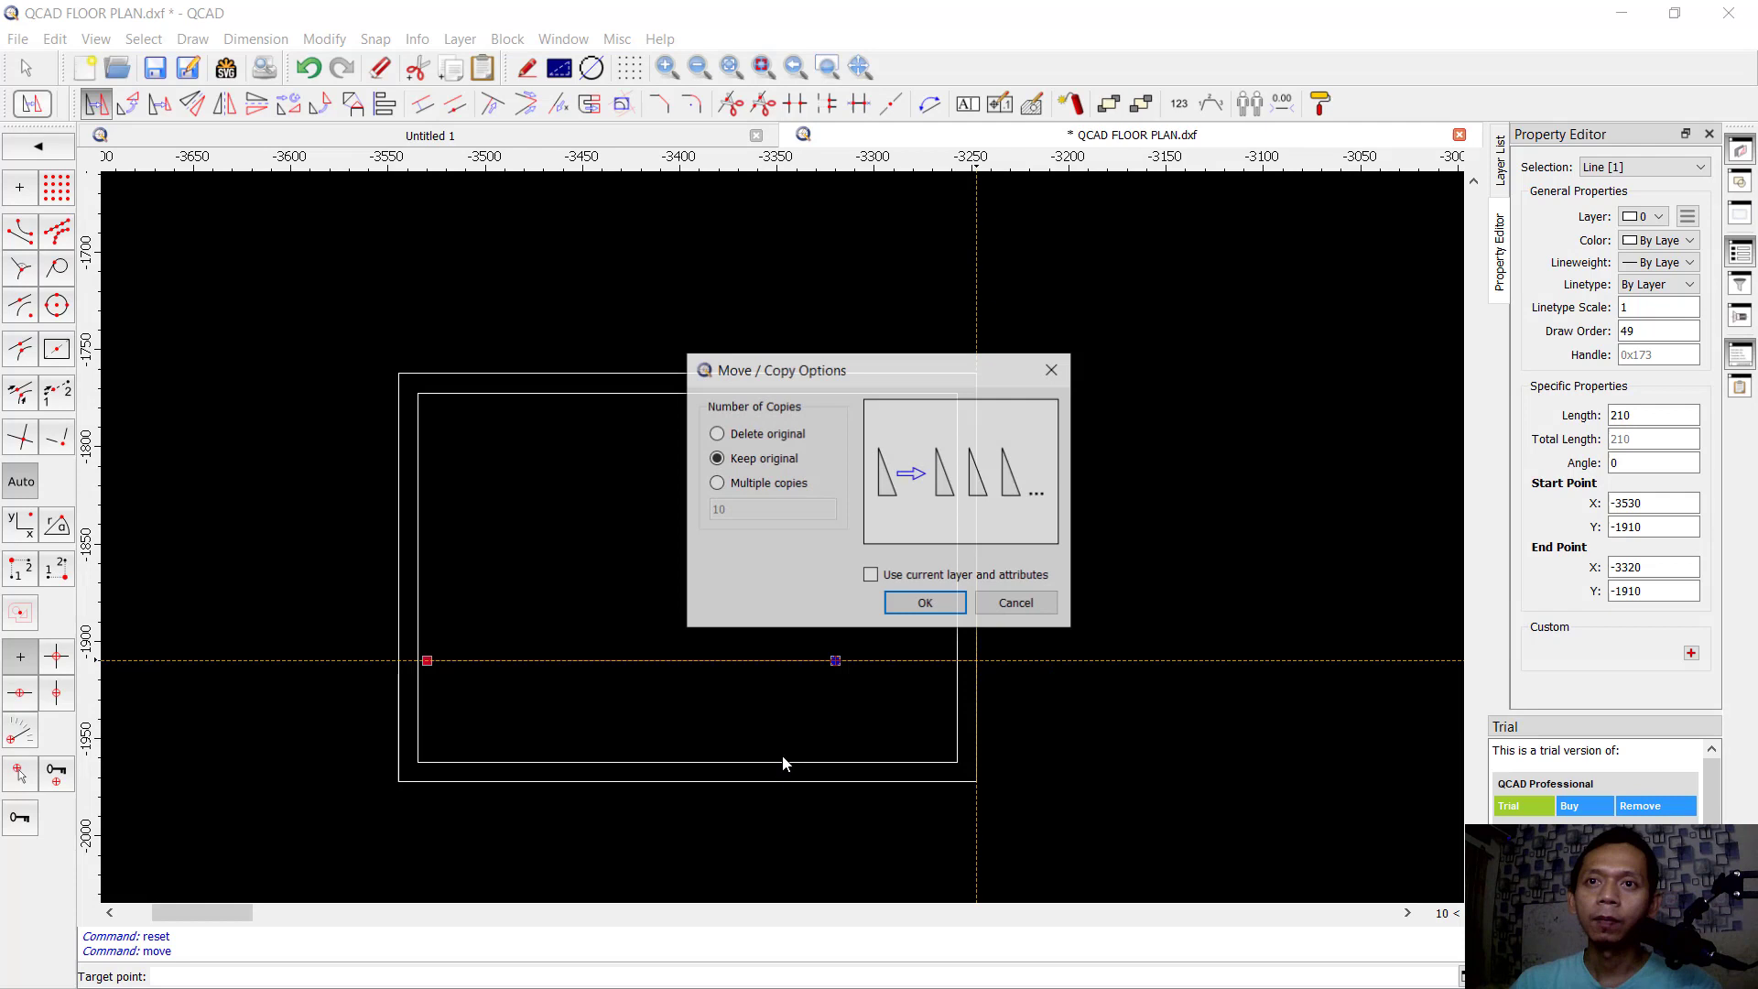
click(923, 609)
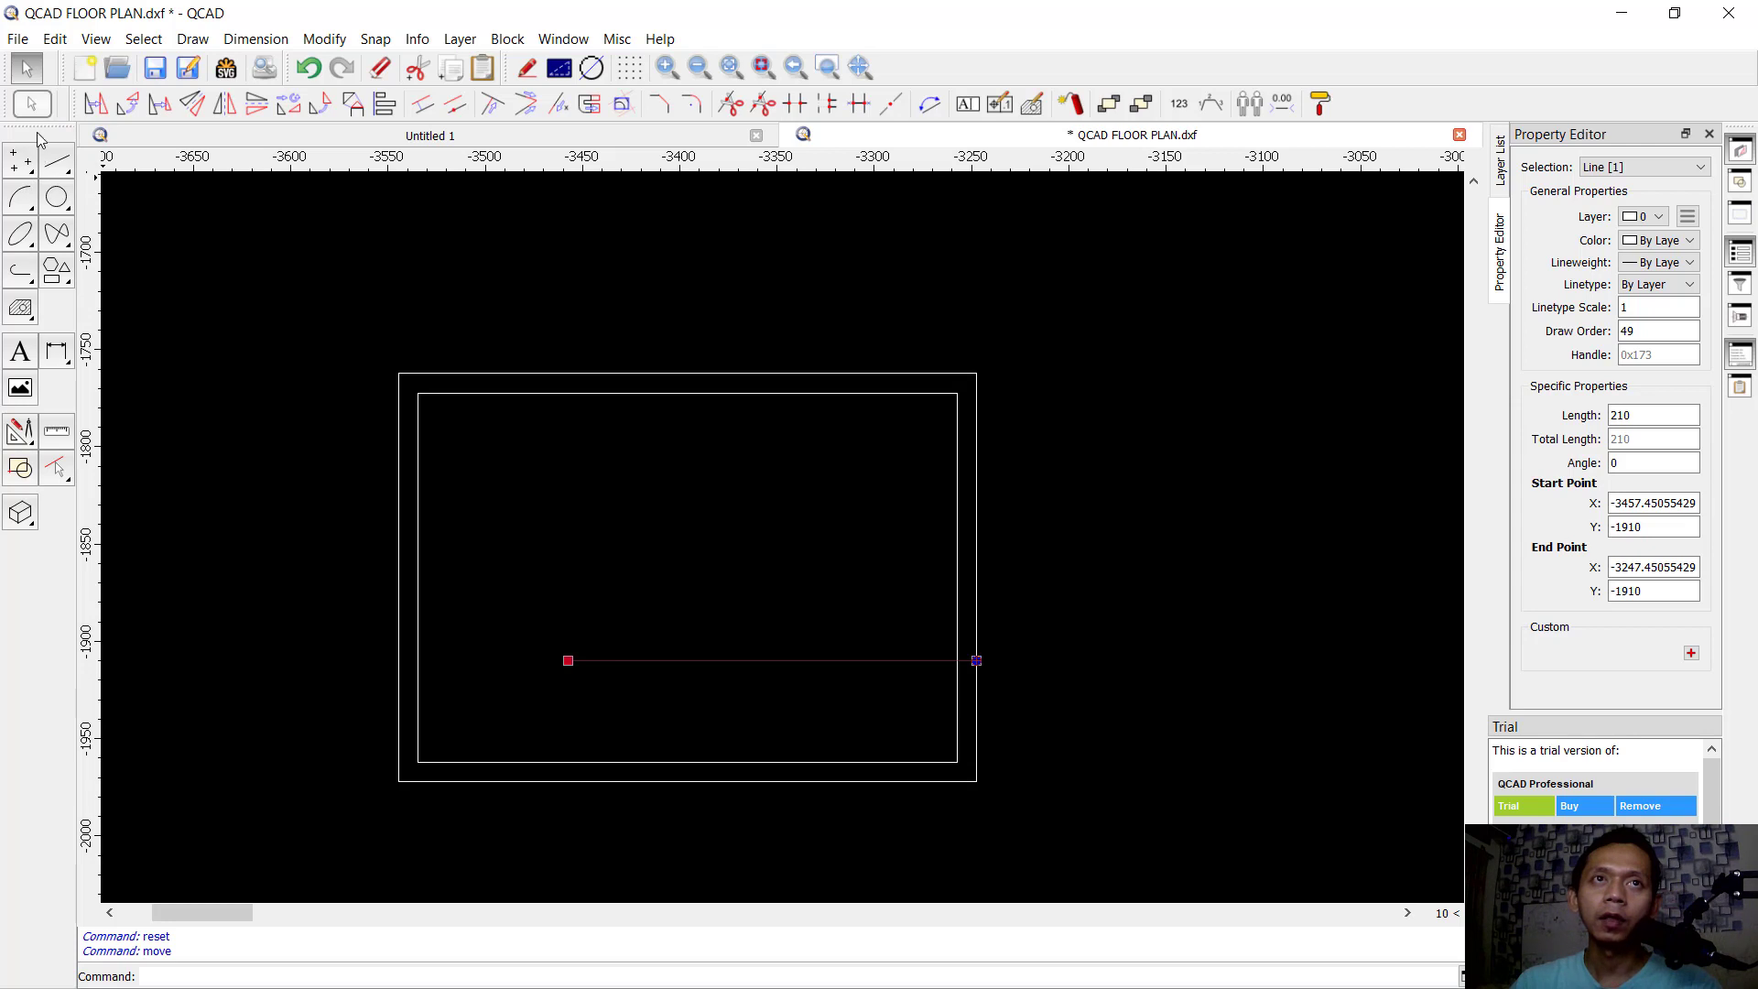
Step: Draw a 210-long vertical line and move it onto the inner frame's bottom edge
click(57, 165)
click(61, 232)
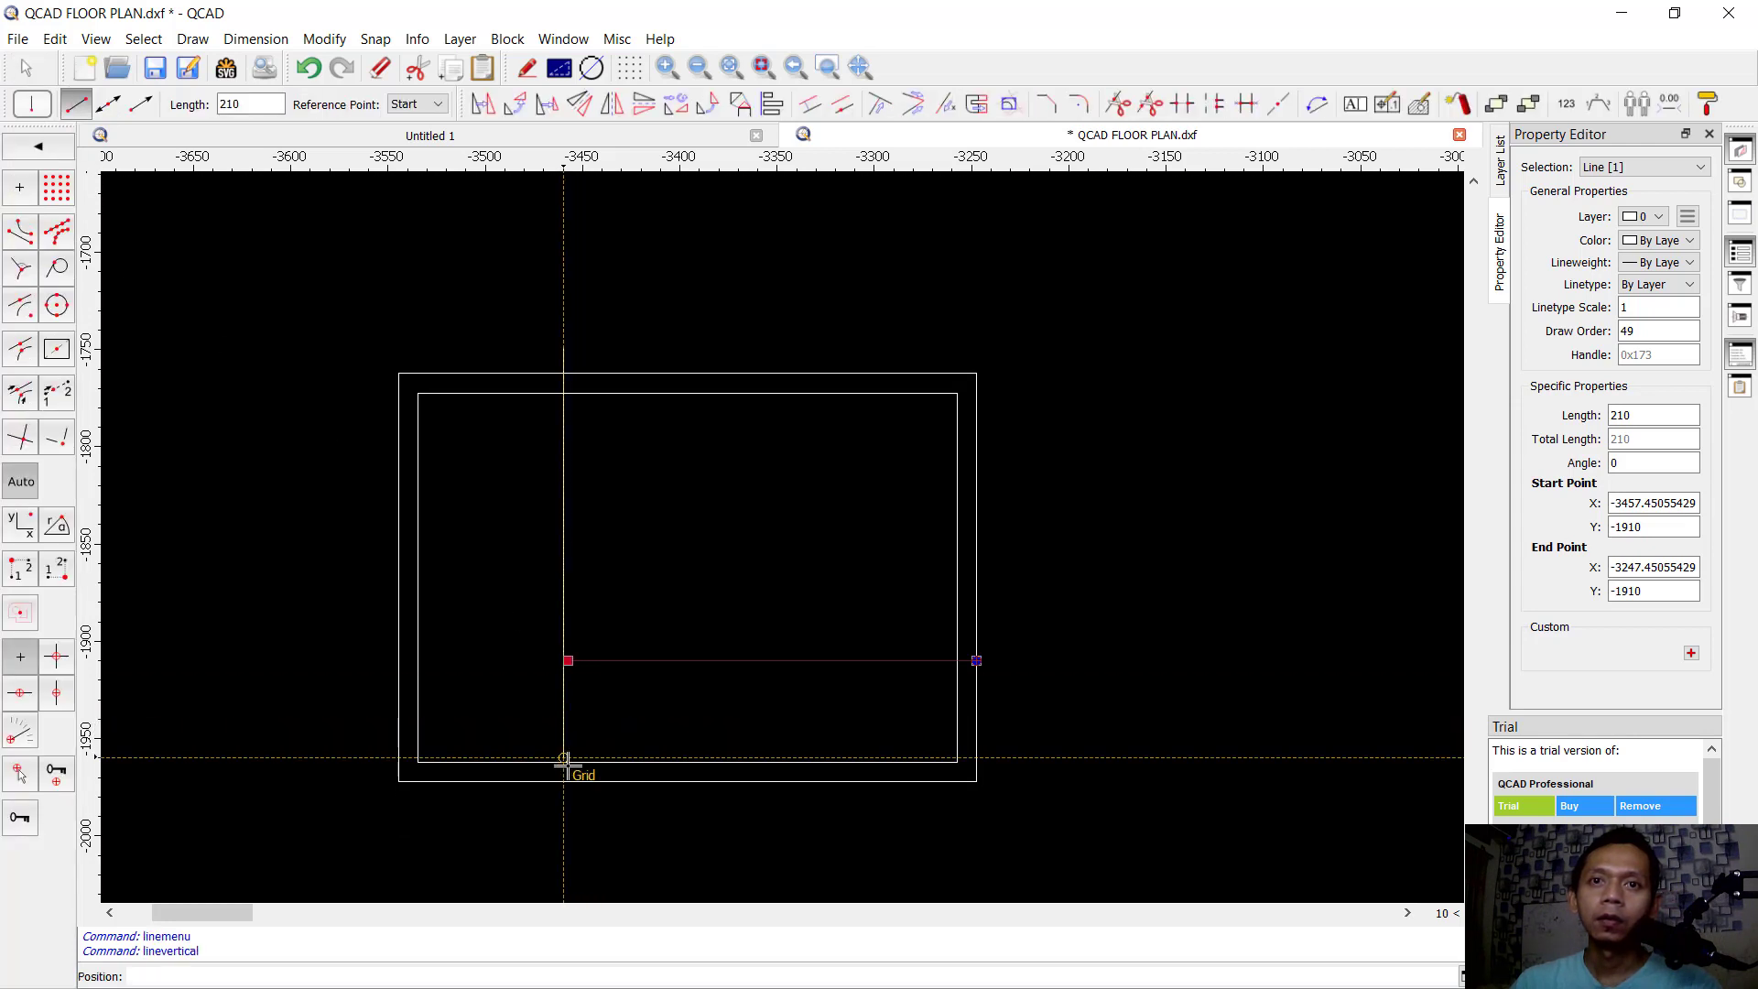
scroll(565, 761, up, 5)
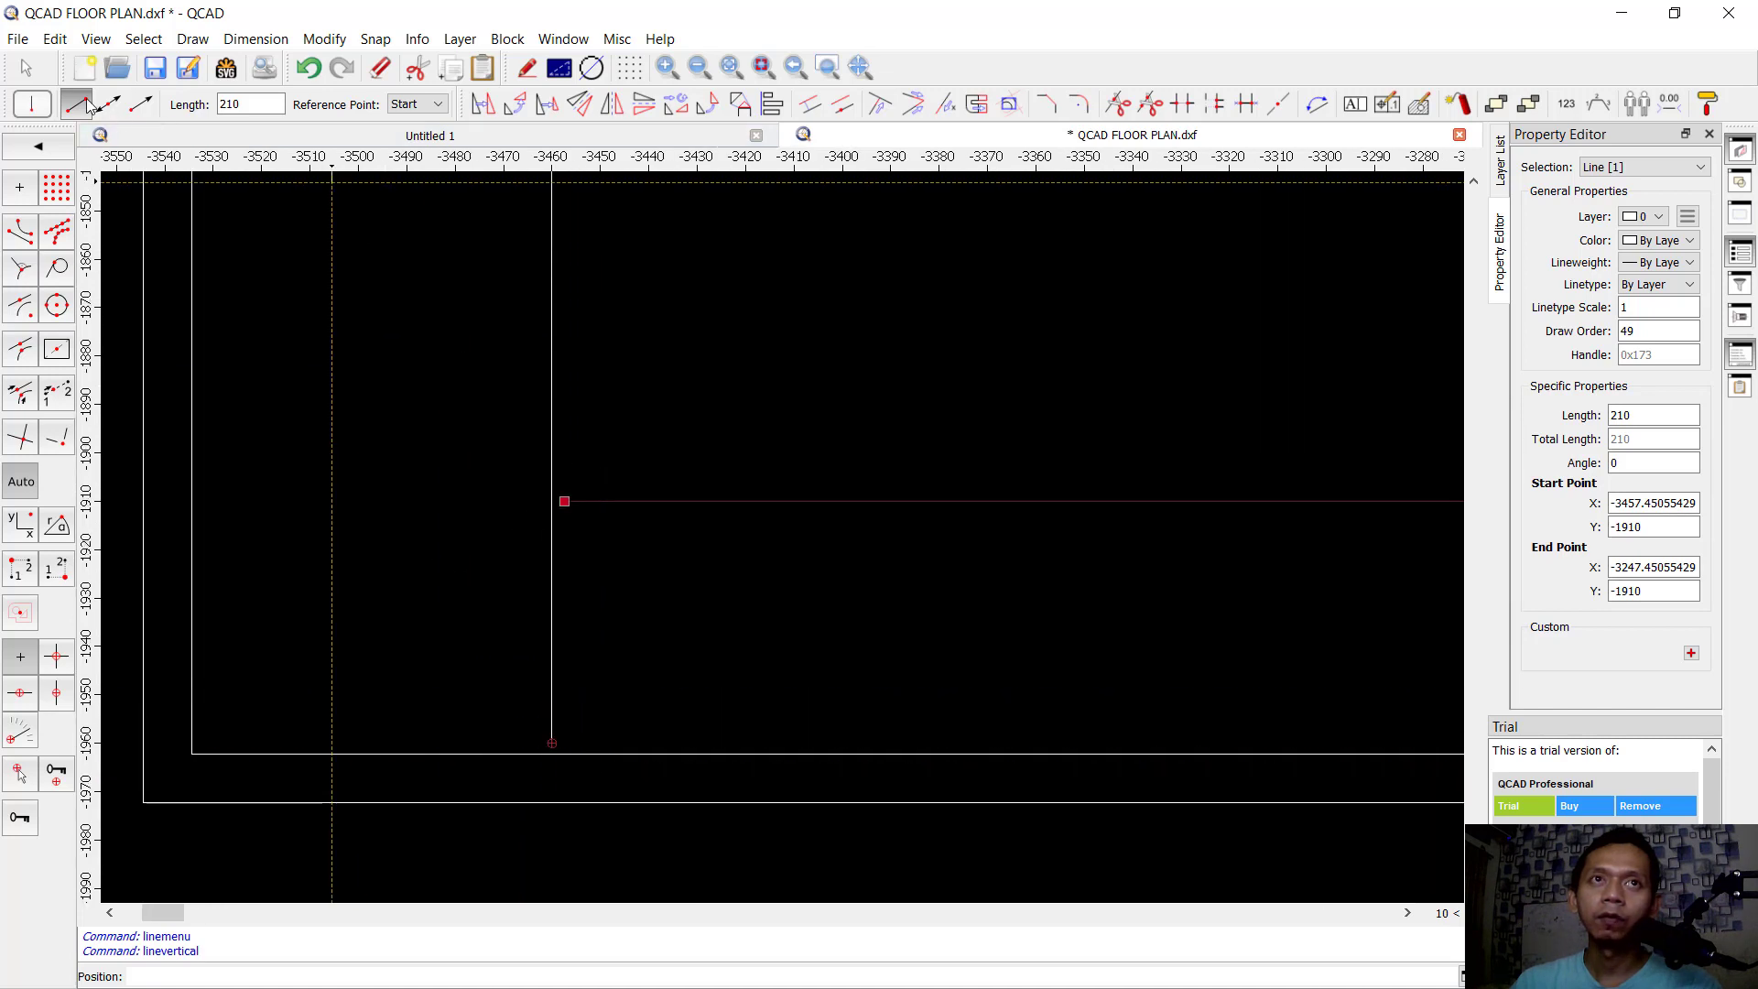
click(31, 61)
click(551, 622)
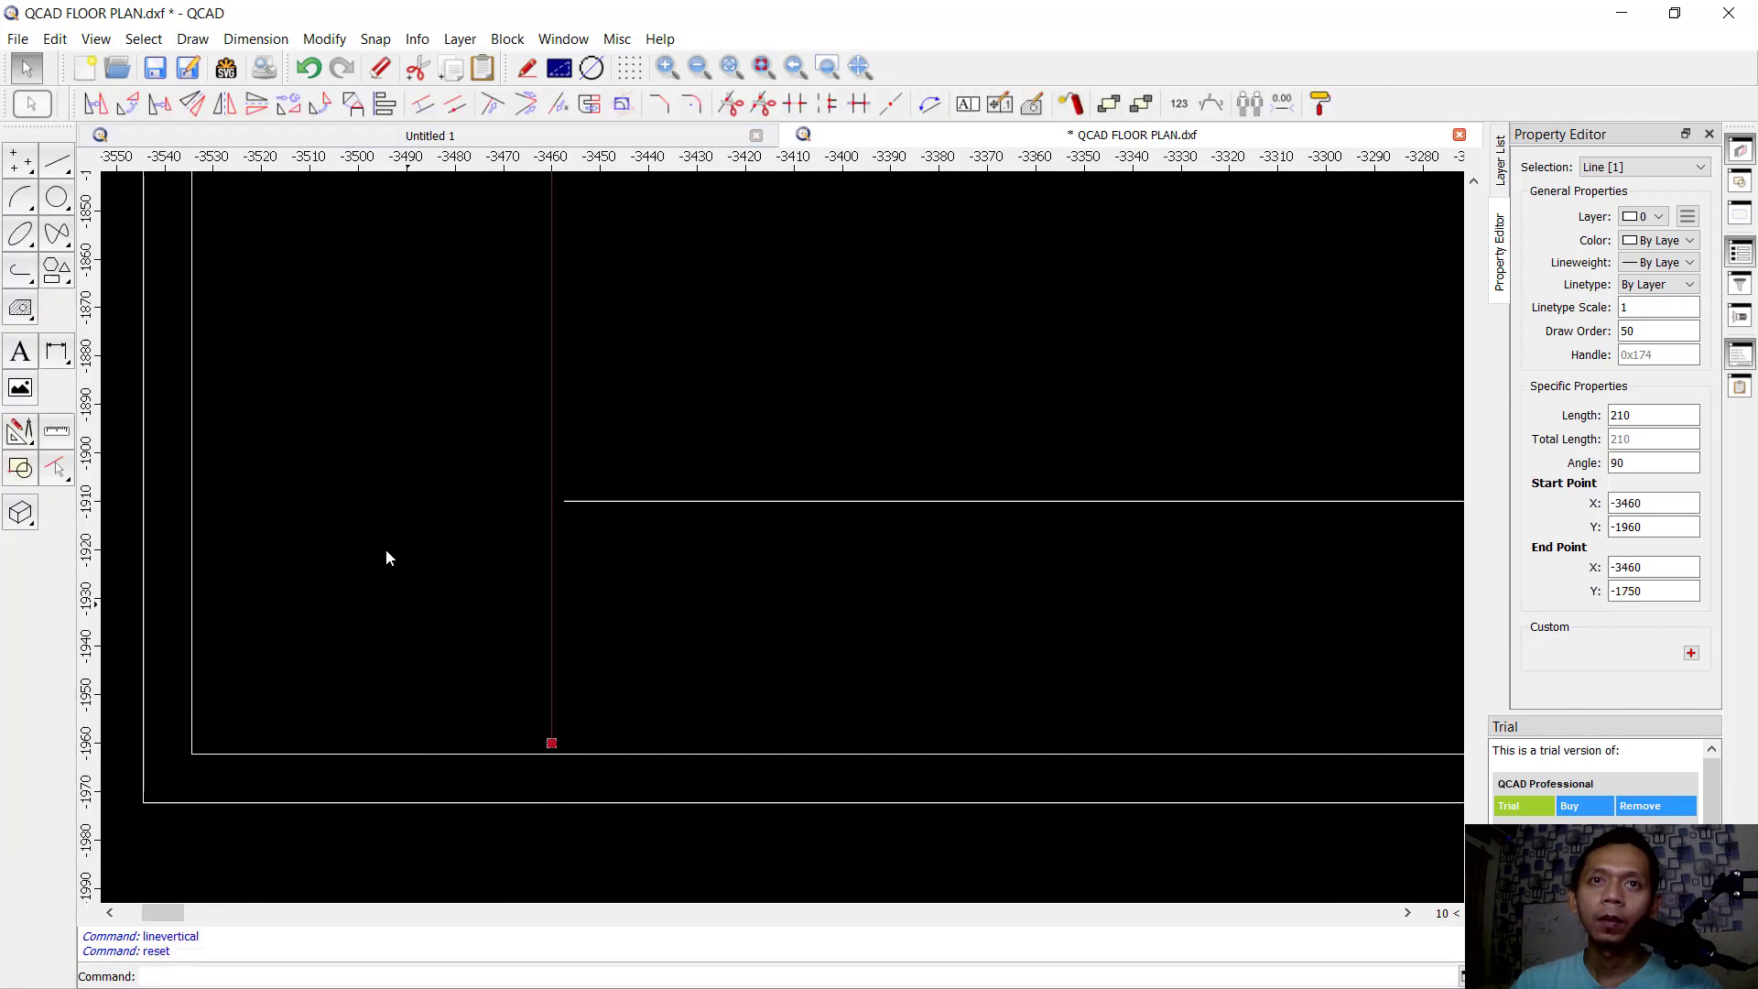
click(95, 104)
click(552, 743)
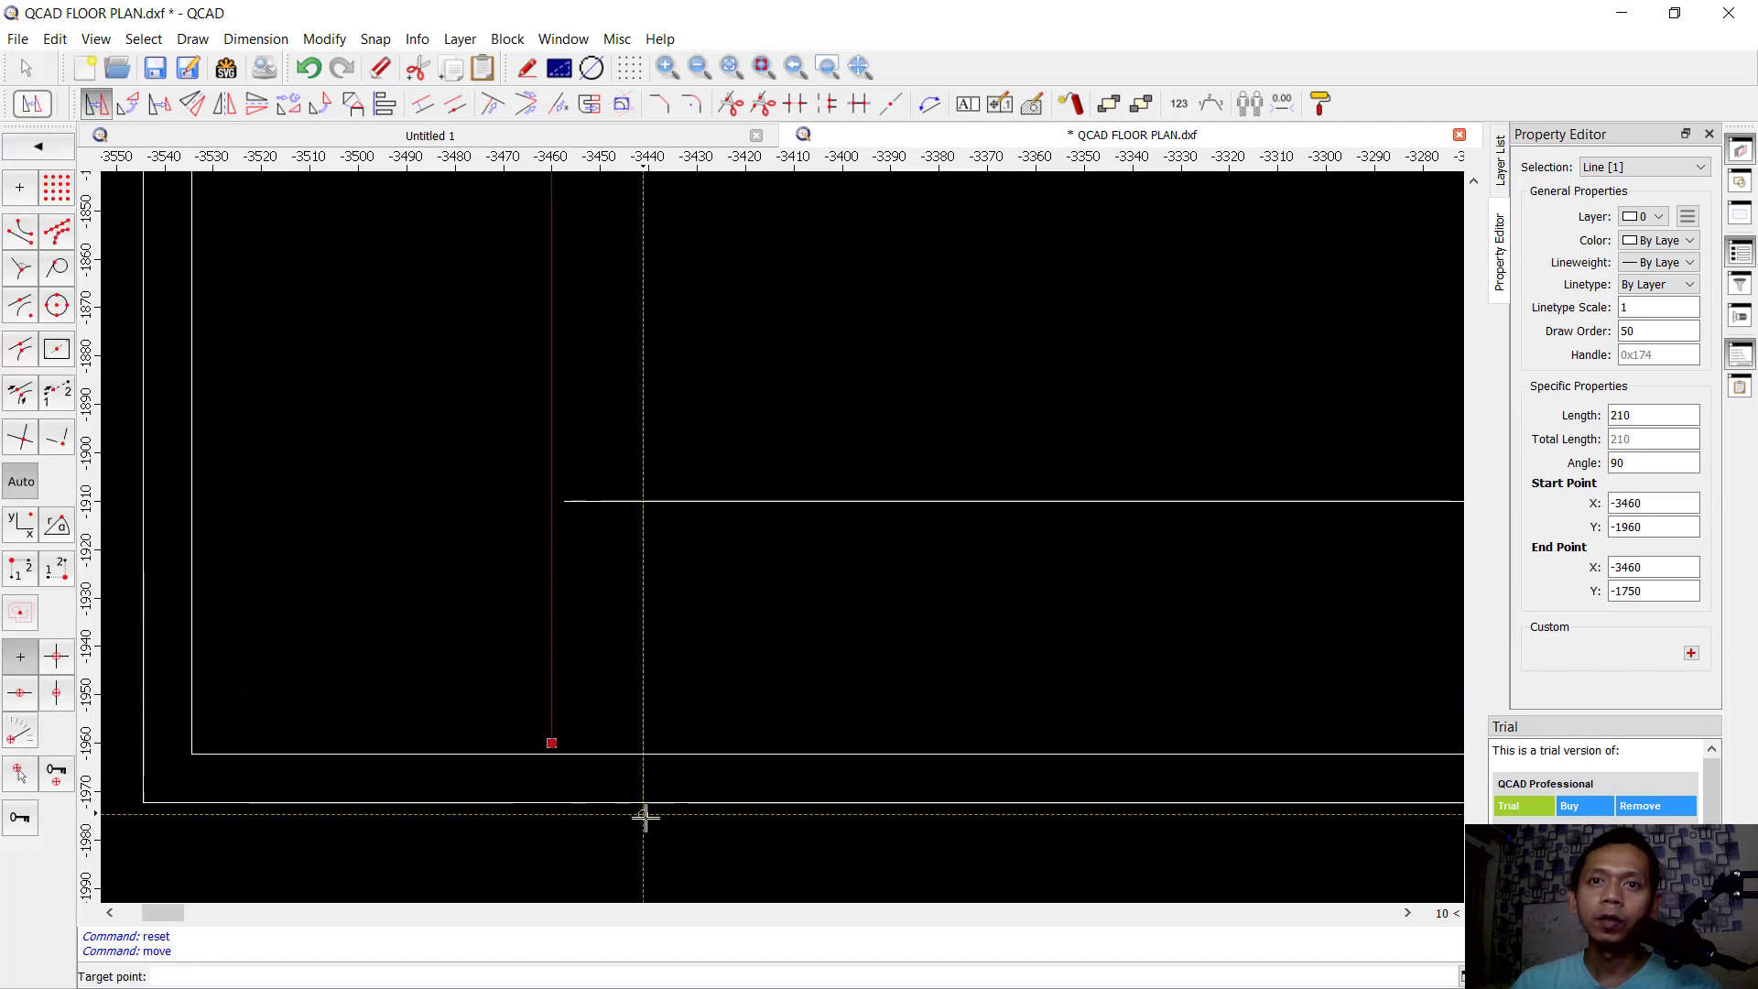
click(620, 753)
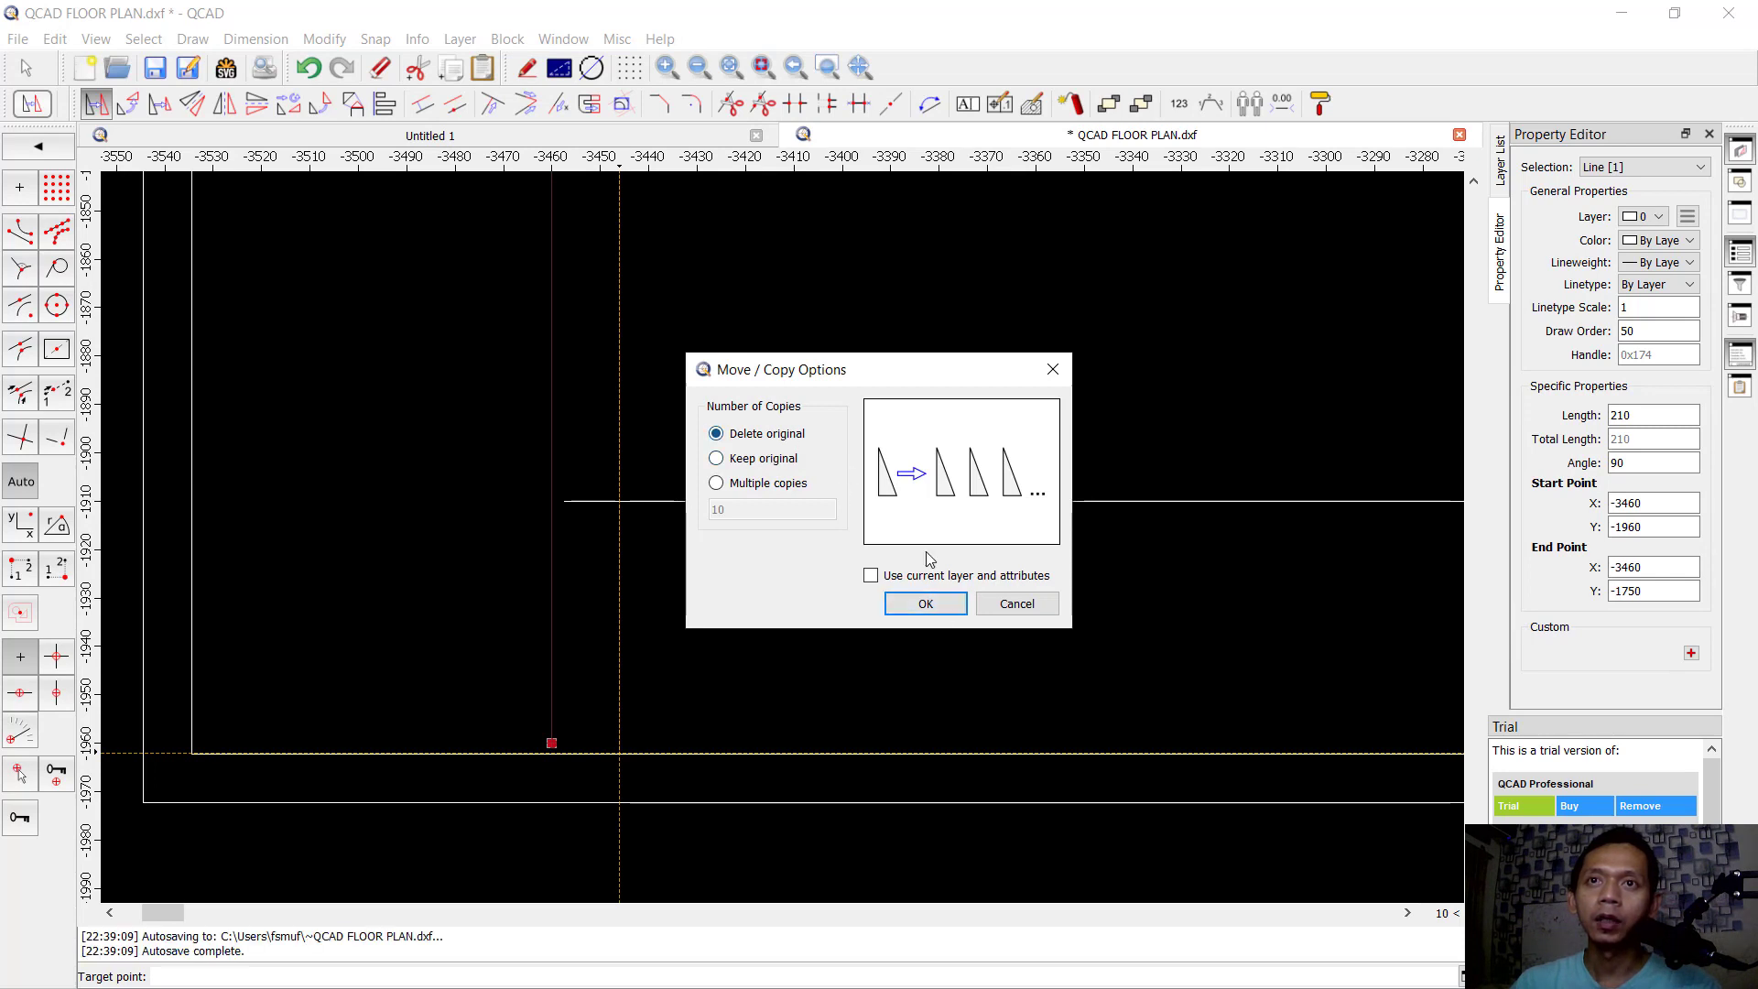
click(926, 604)
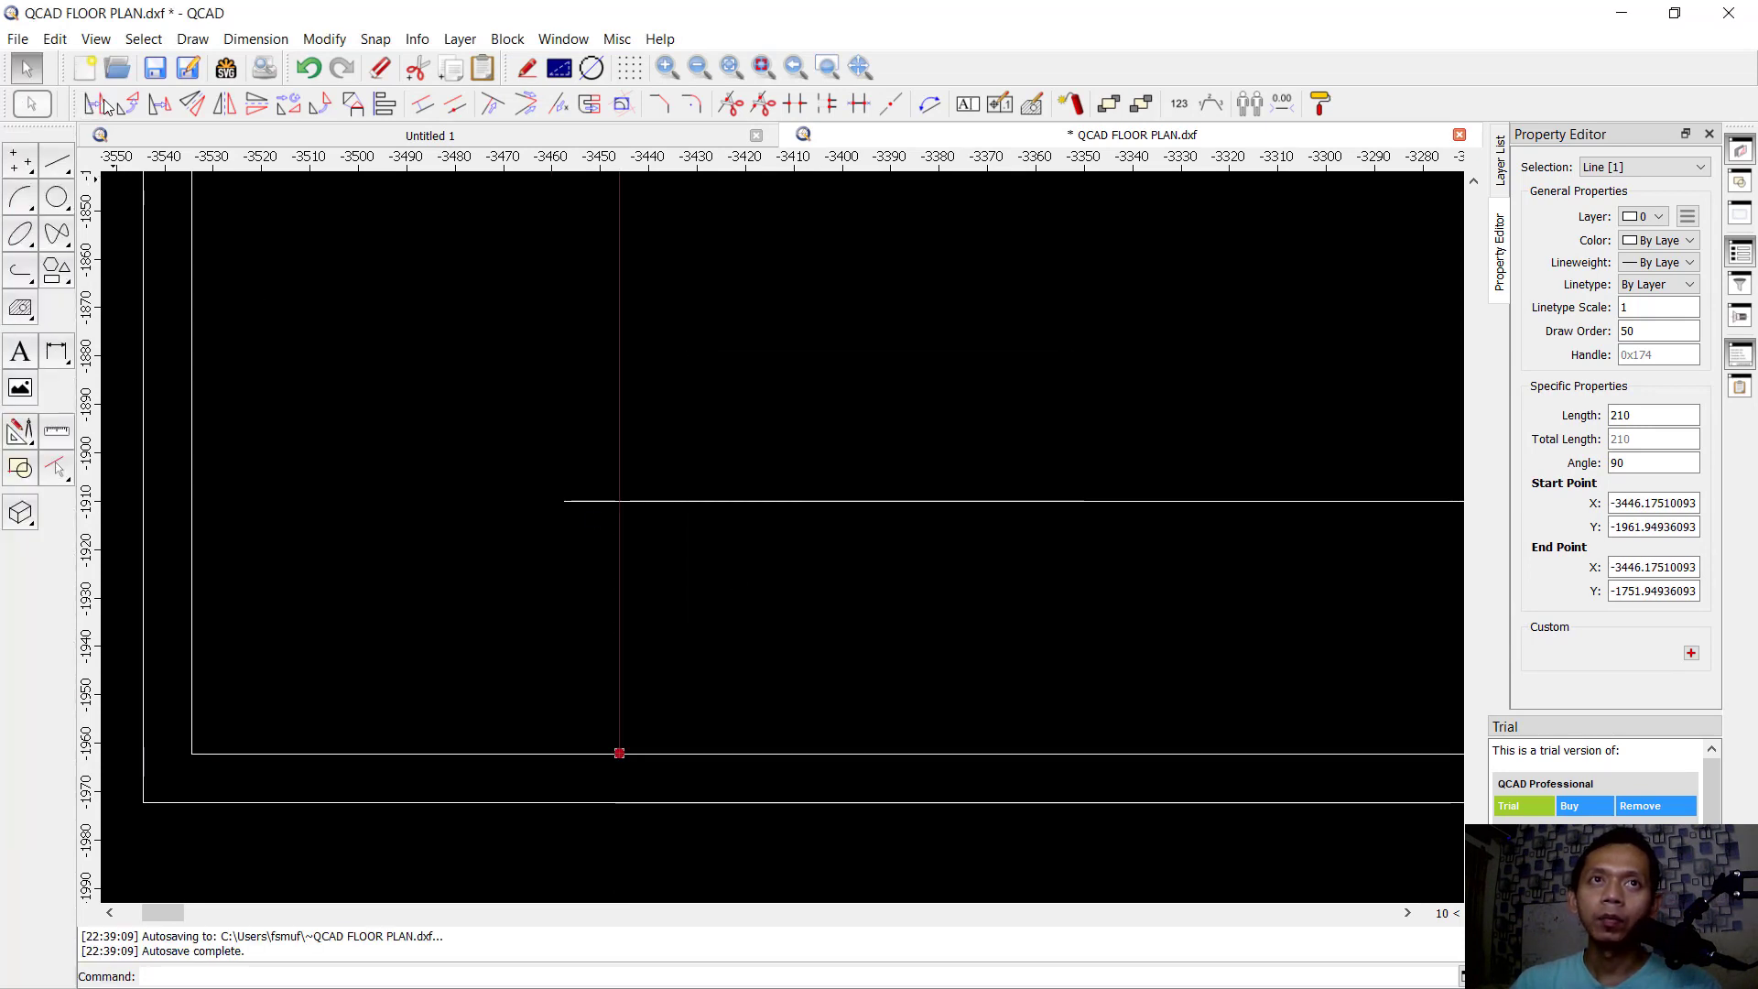
Step: Copy the vertical line to the bottom edge's middle point, keeping the original
click(106, 105)
scroll(640, 659, down, 2)
click(624, 724)
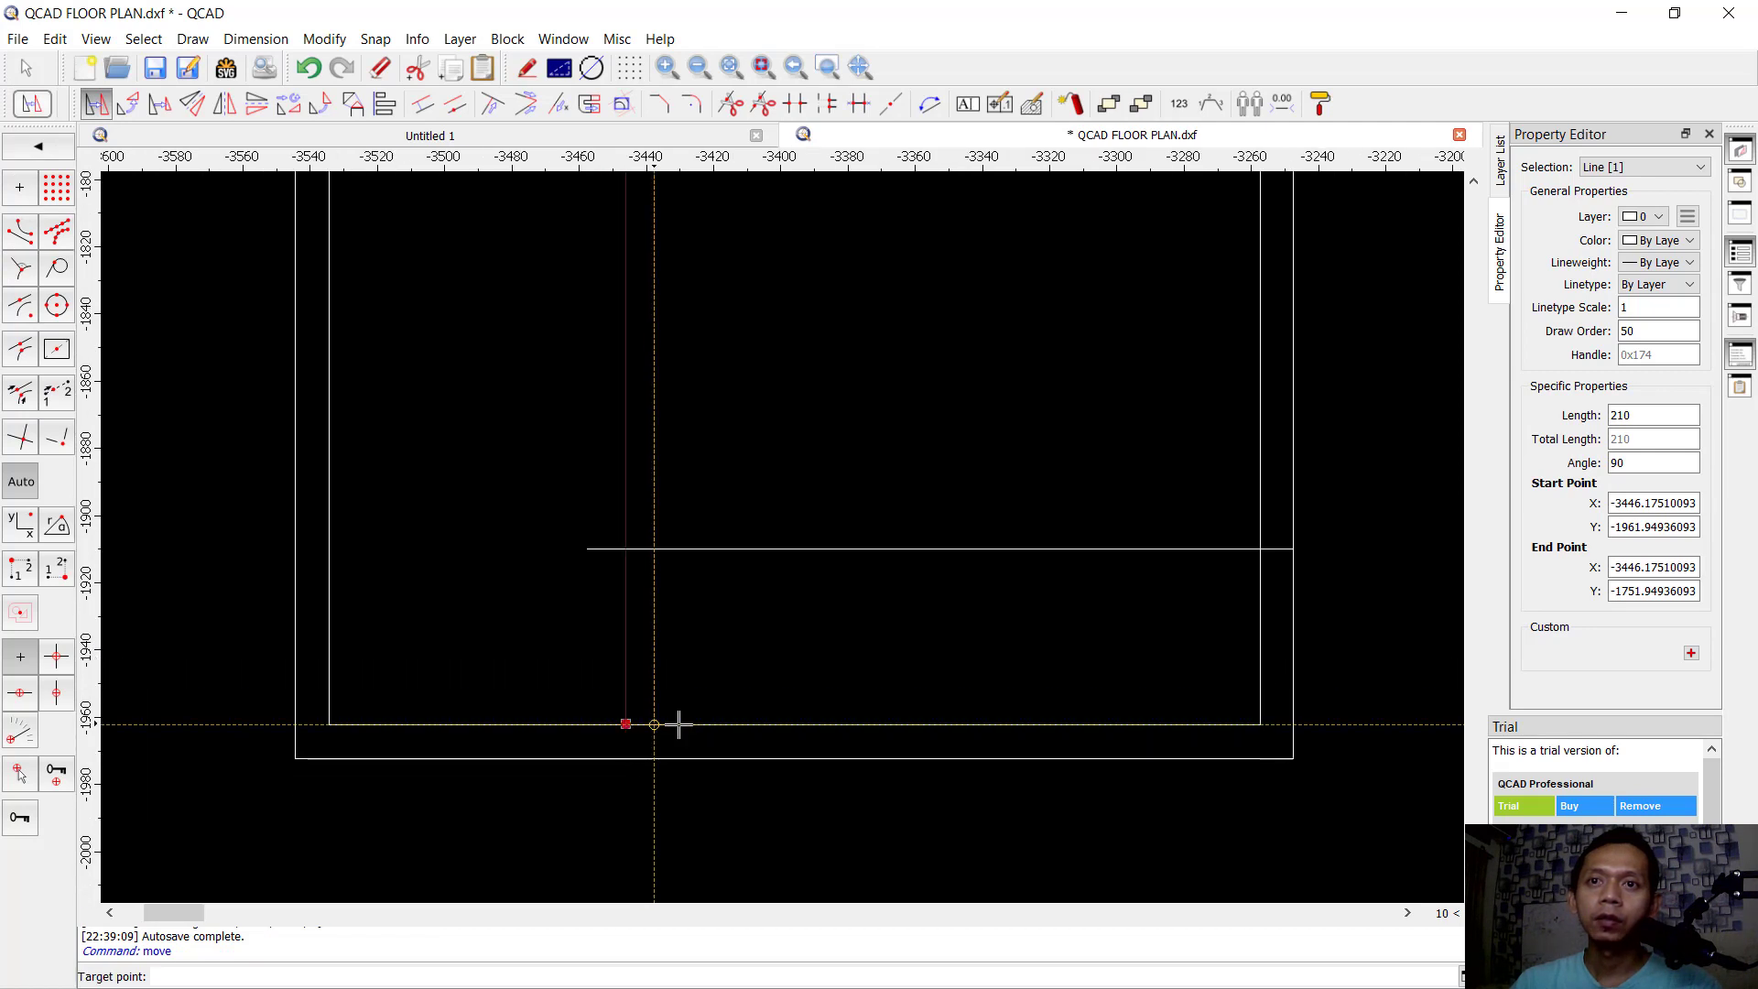
click(794, 724)
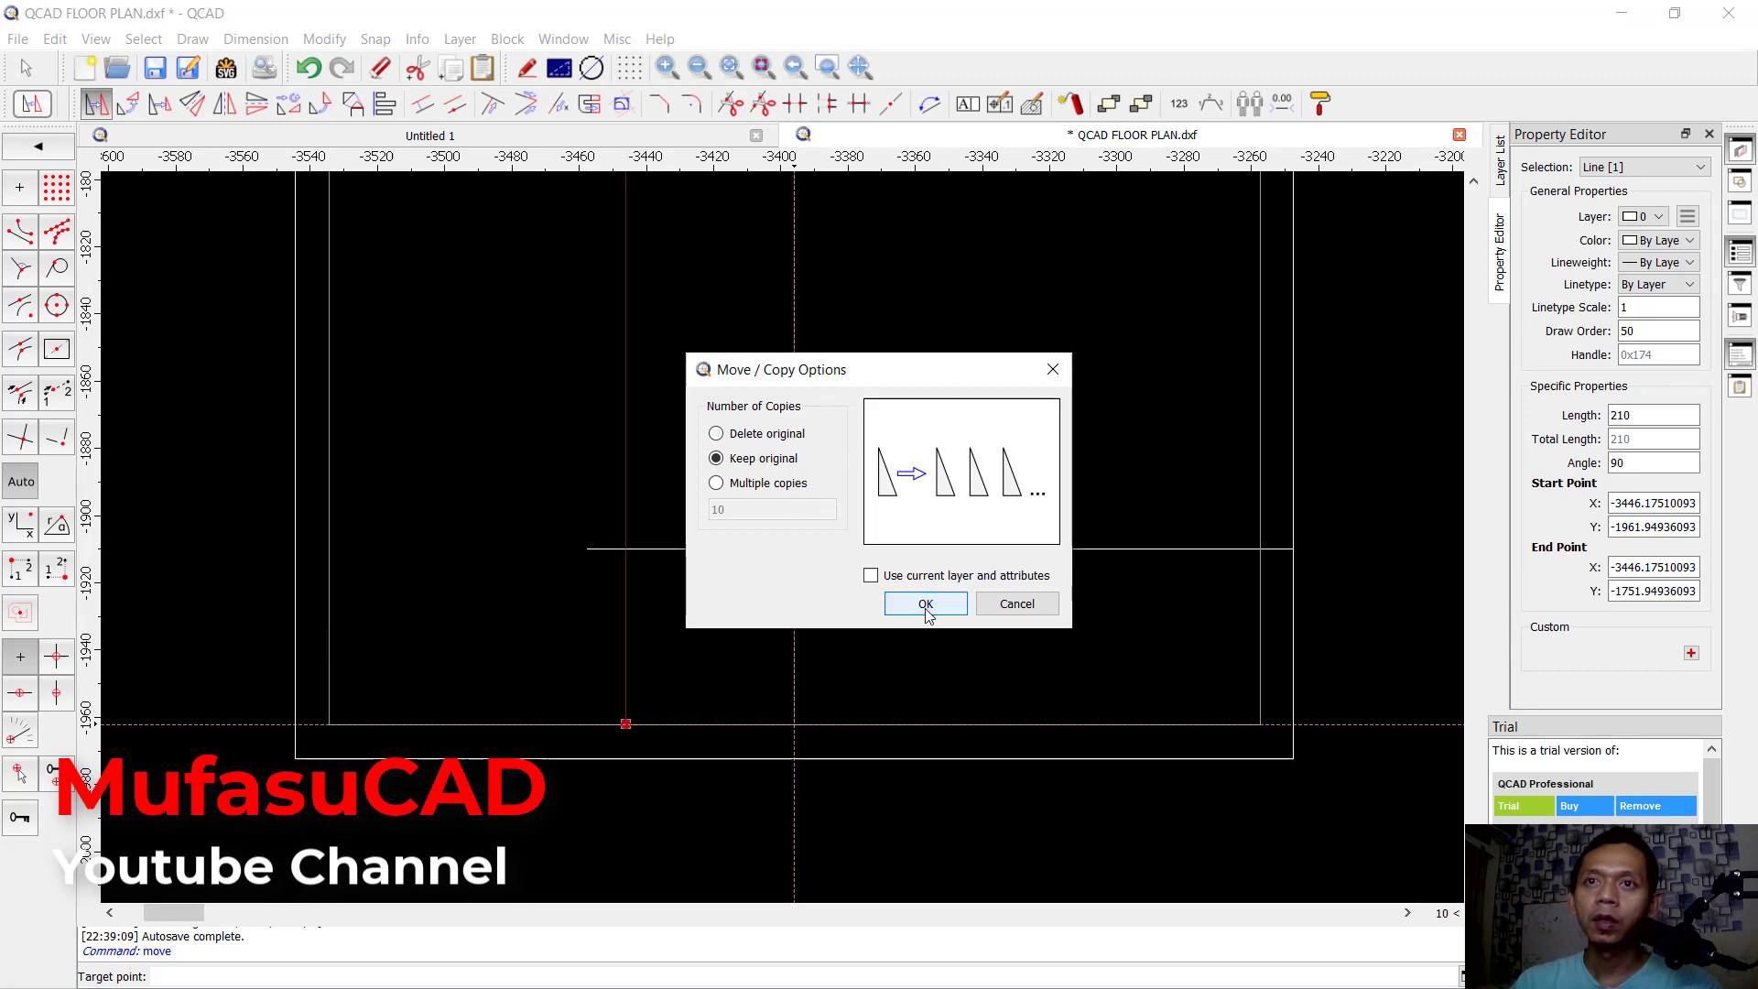
click(925, 603)
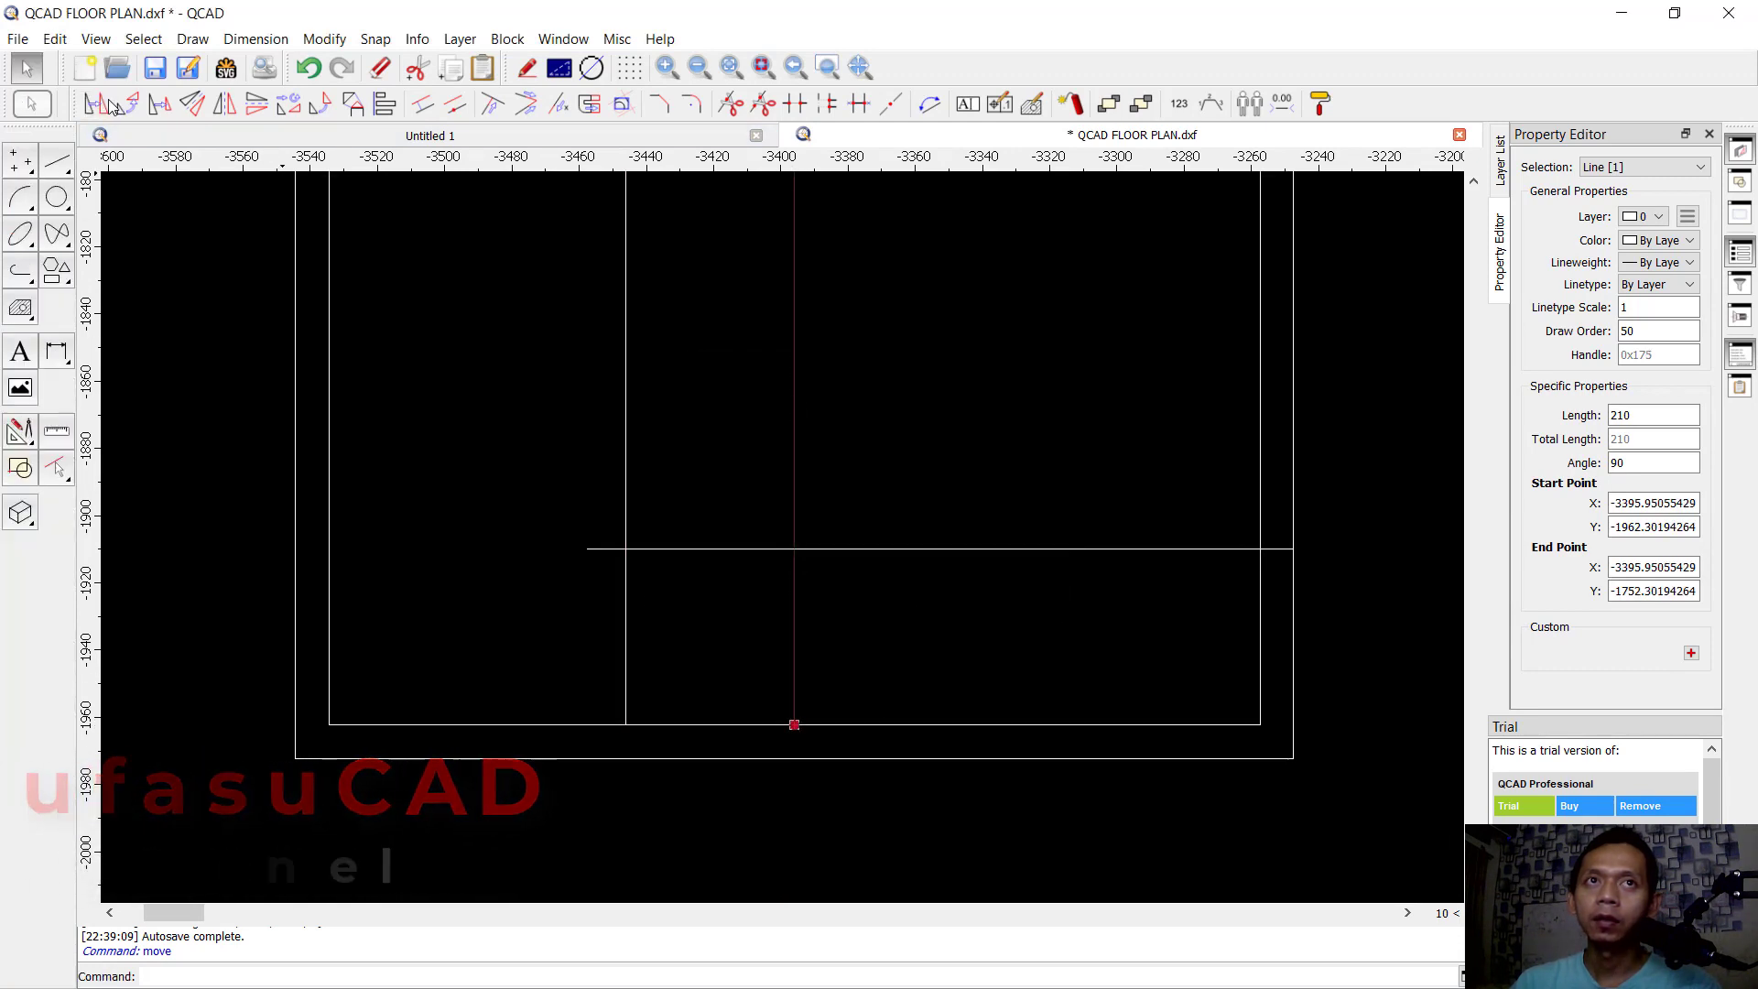
Step: Copy the middle vertical line further right with the MV move command, keeping the original
key(m)
key(v)
click(794, 724)
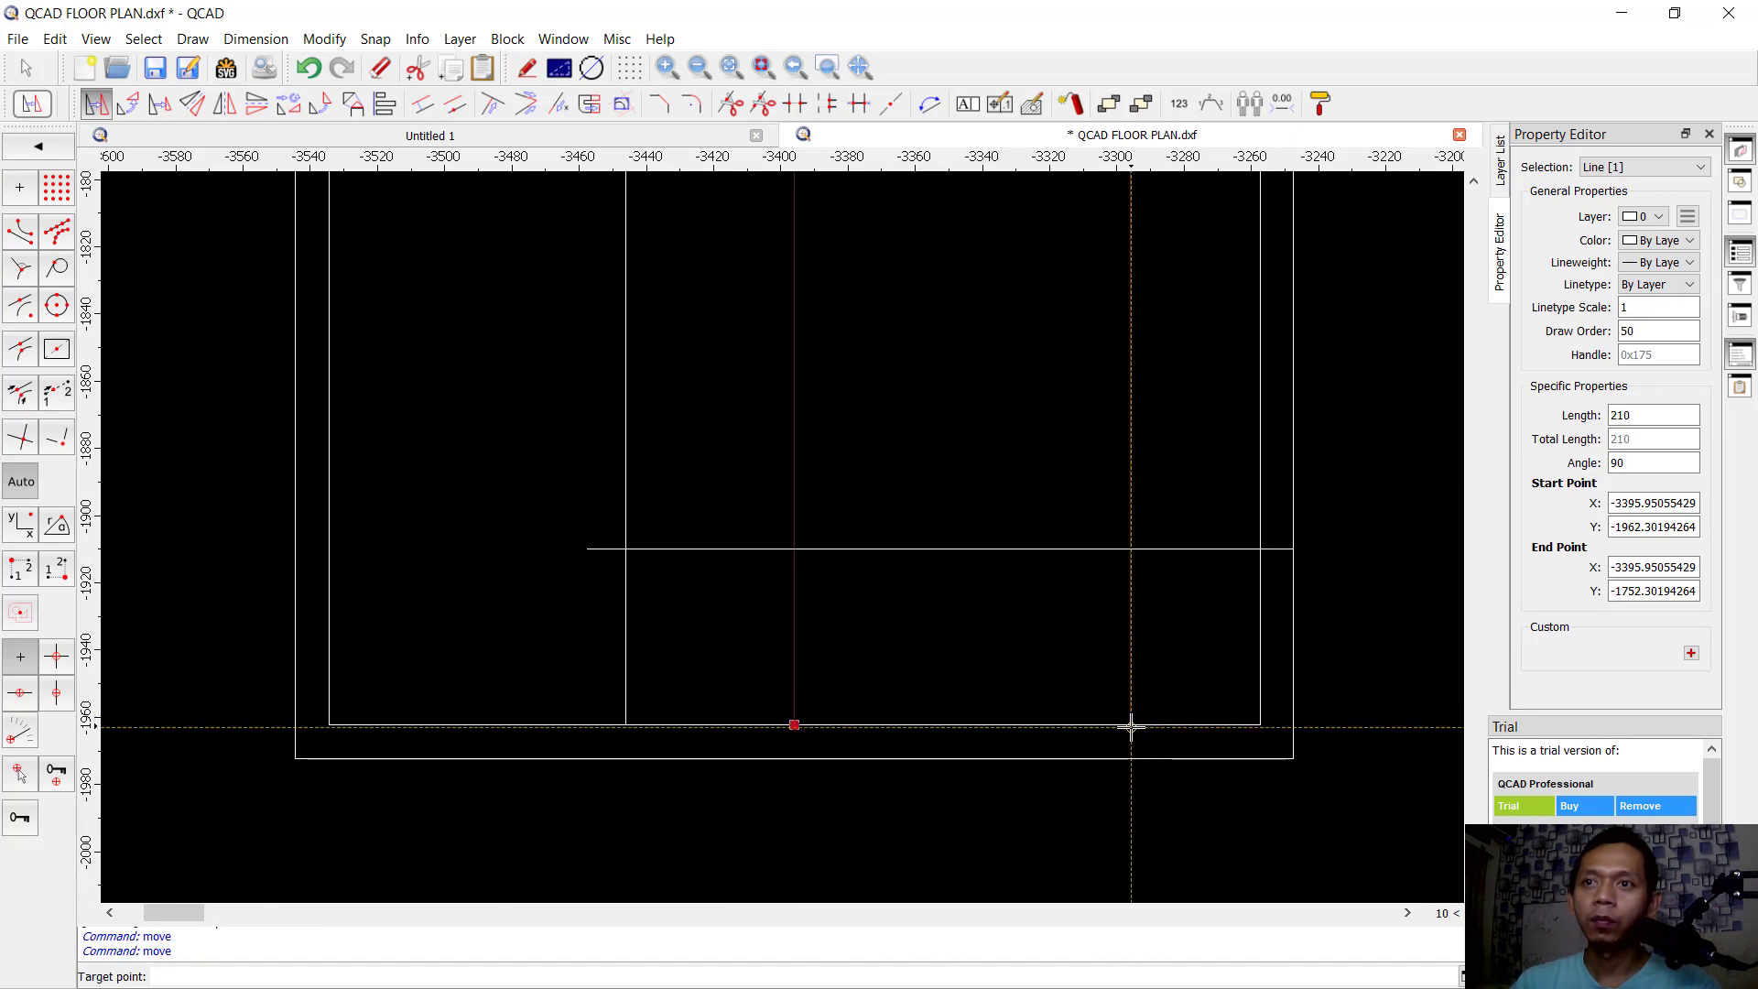
scroll(1129, 726, up, 3)
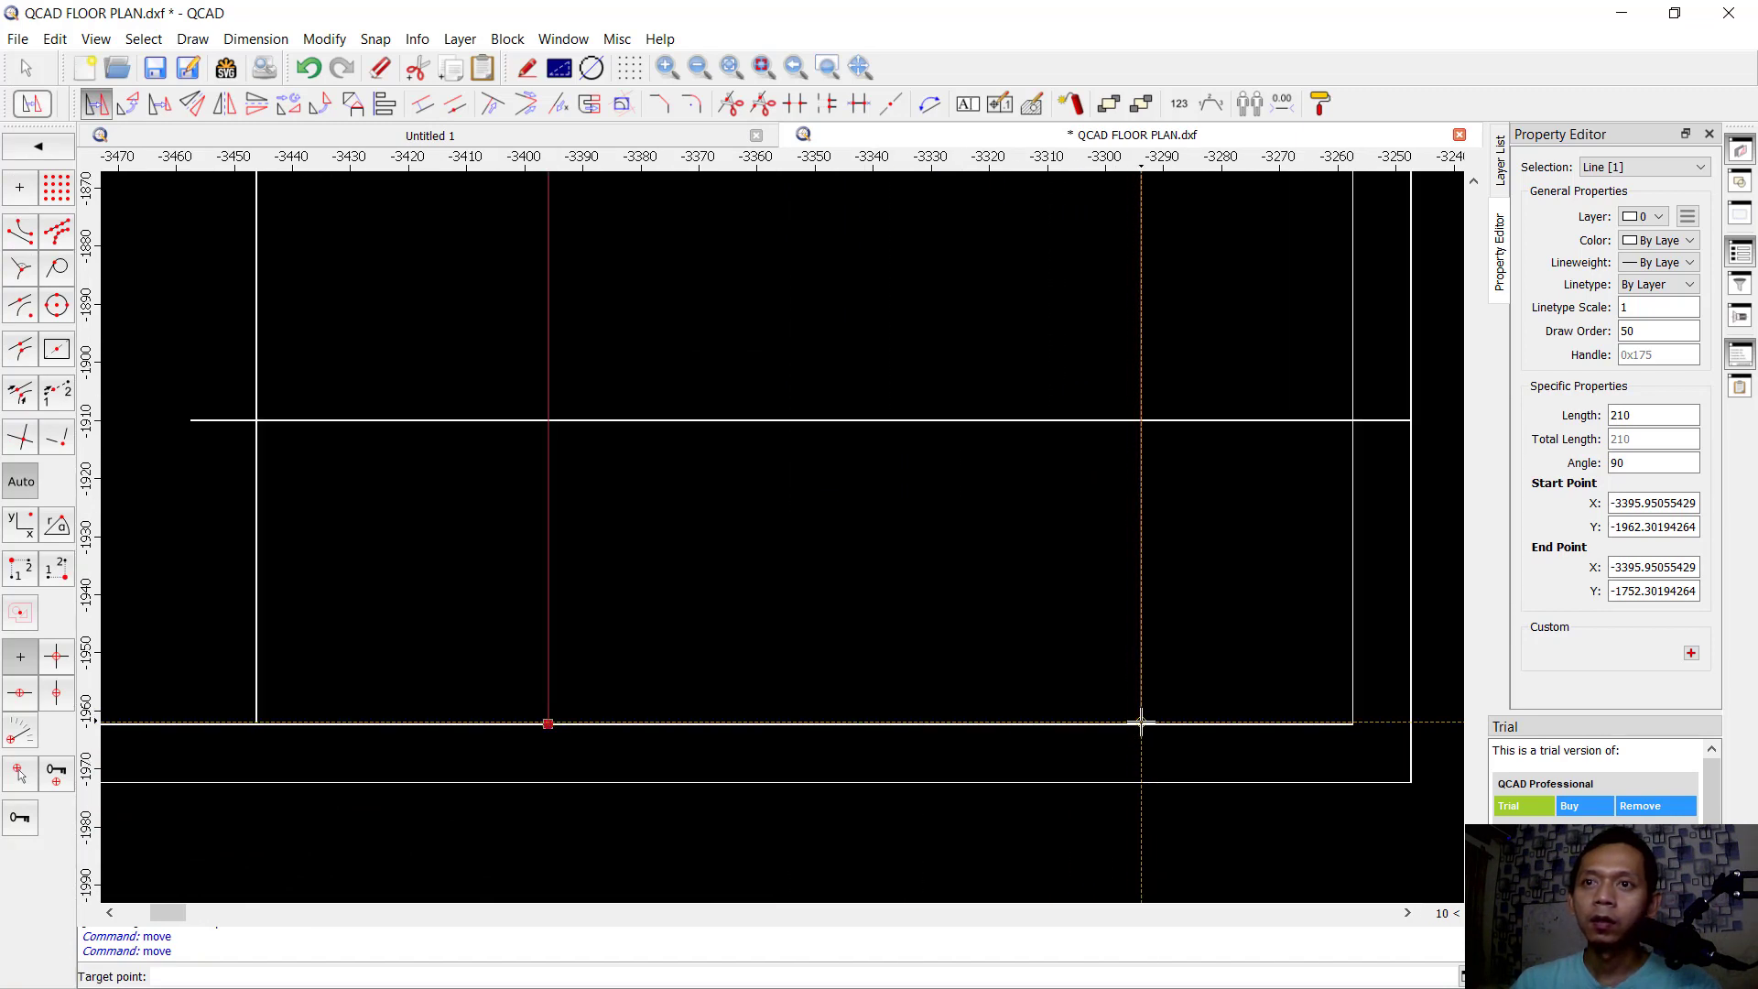
click(1143, 724)
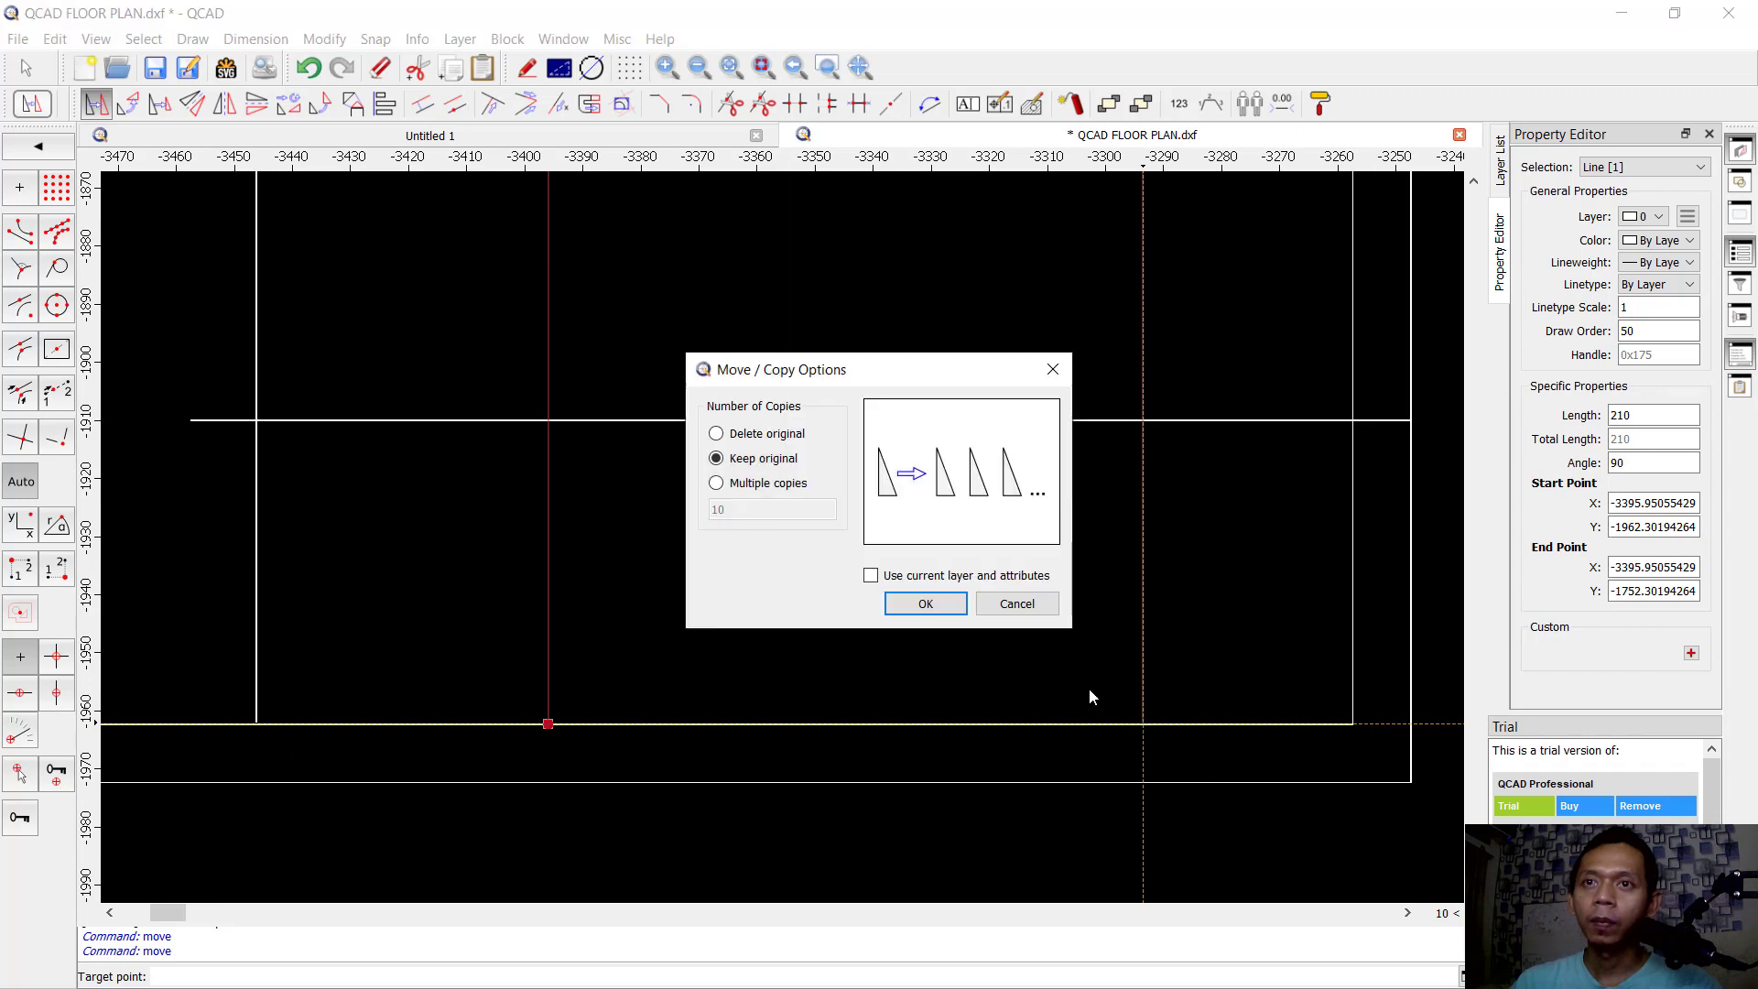
click(950, 602)
scroll(946, 438, down, 1)
drag(960, 449, 826, 364)
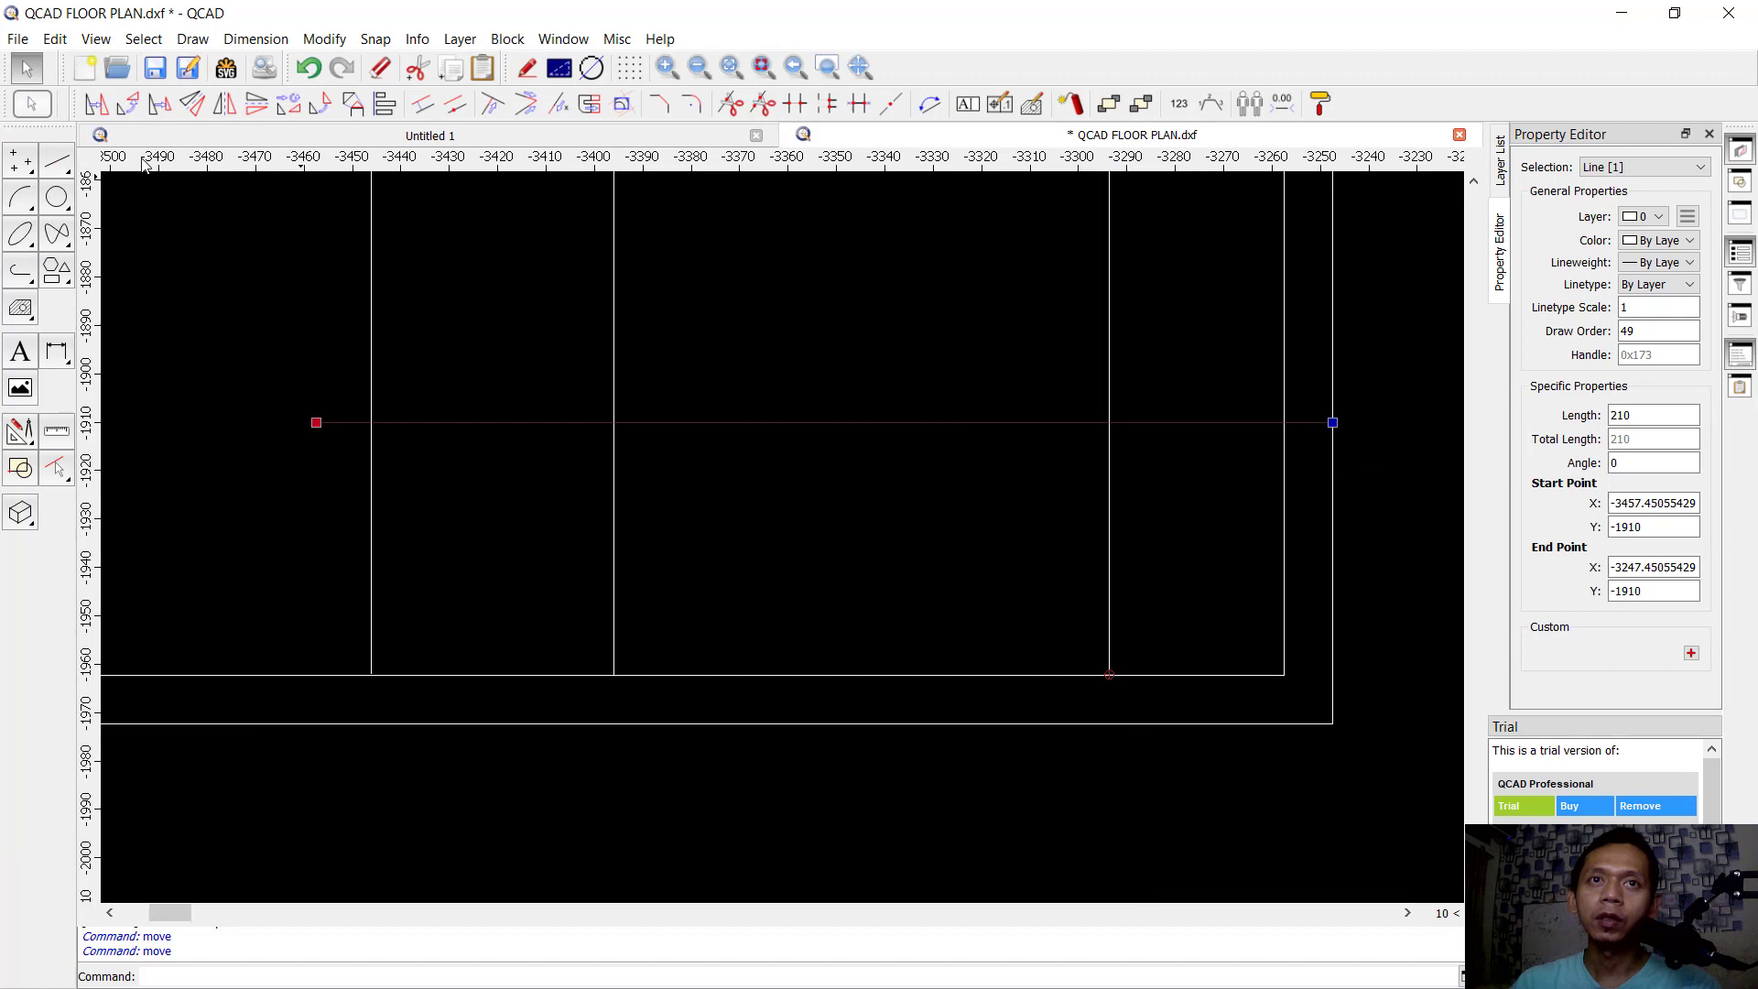
click(96, 106)
Step: Copy the horizontal line slightly below itself, keeping the original
click(315, 422)
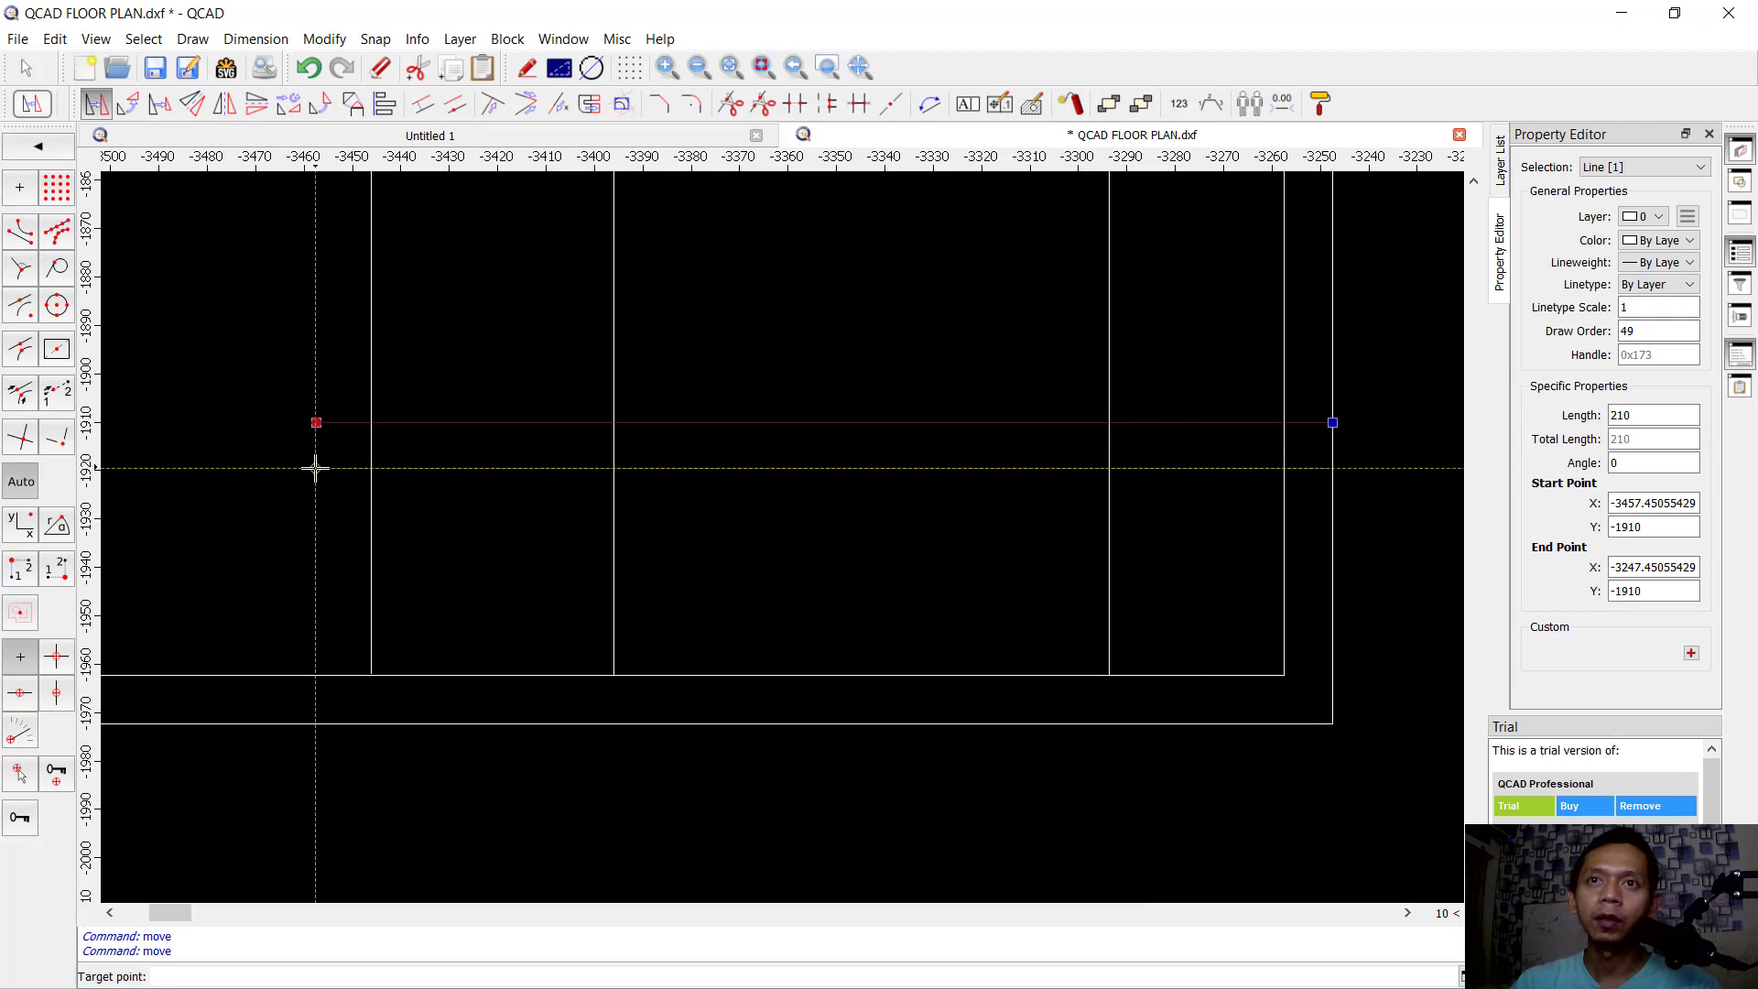
click(315, 469)
click(925, 604)
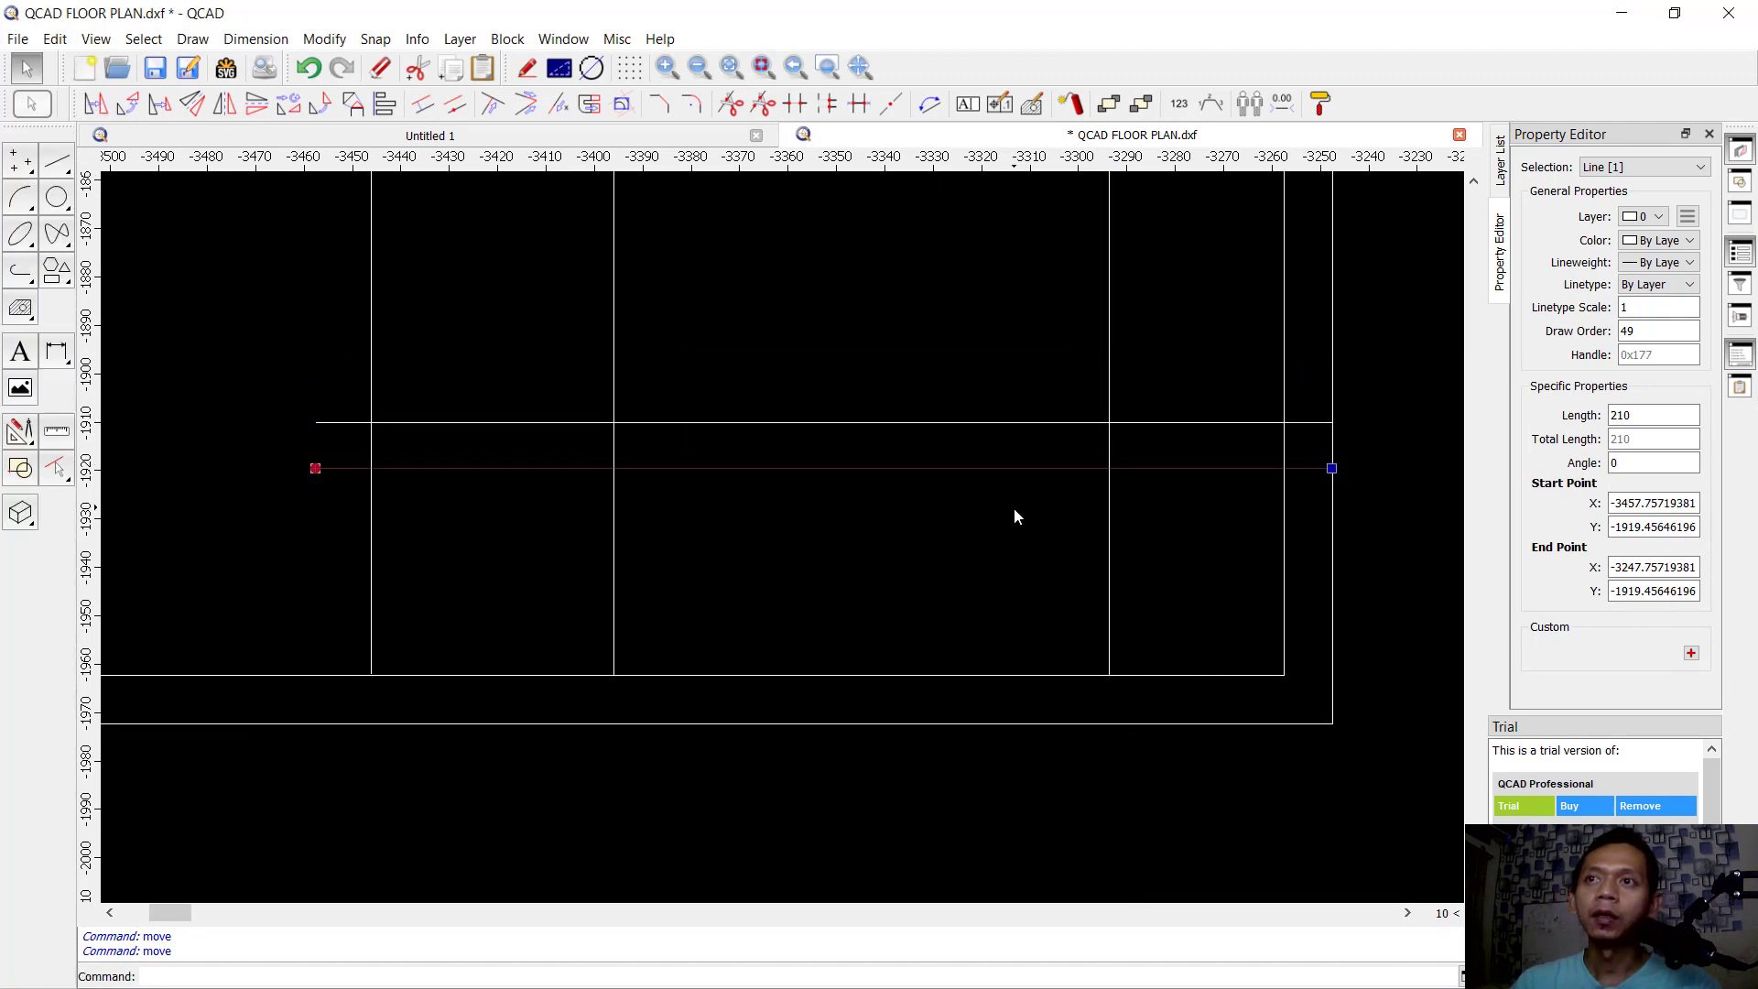
key(Escape)
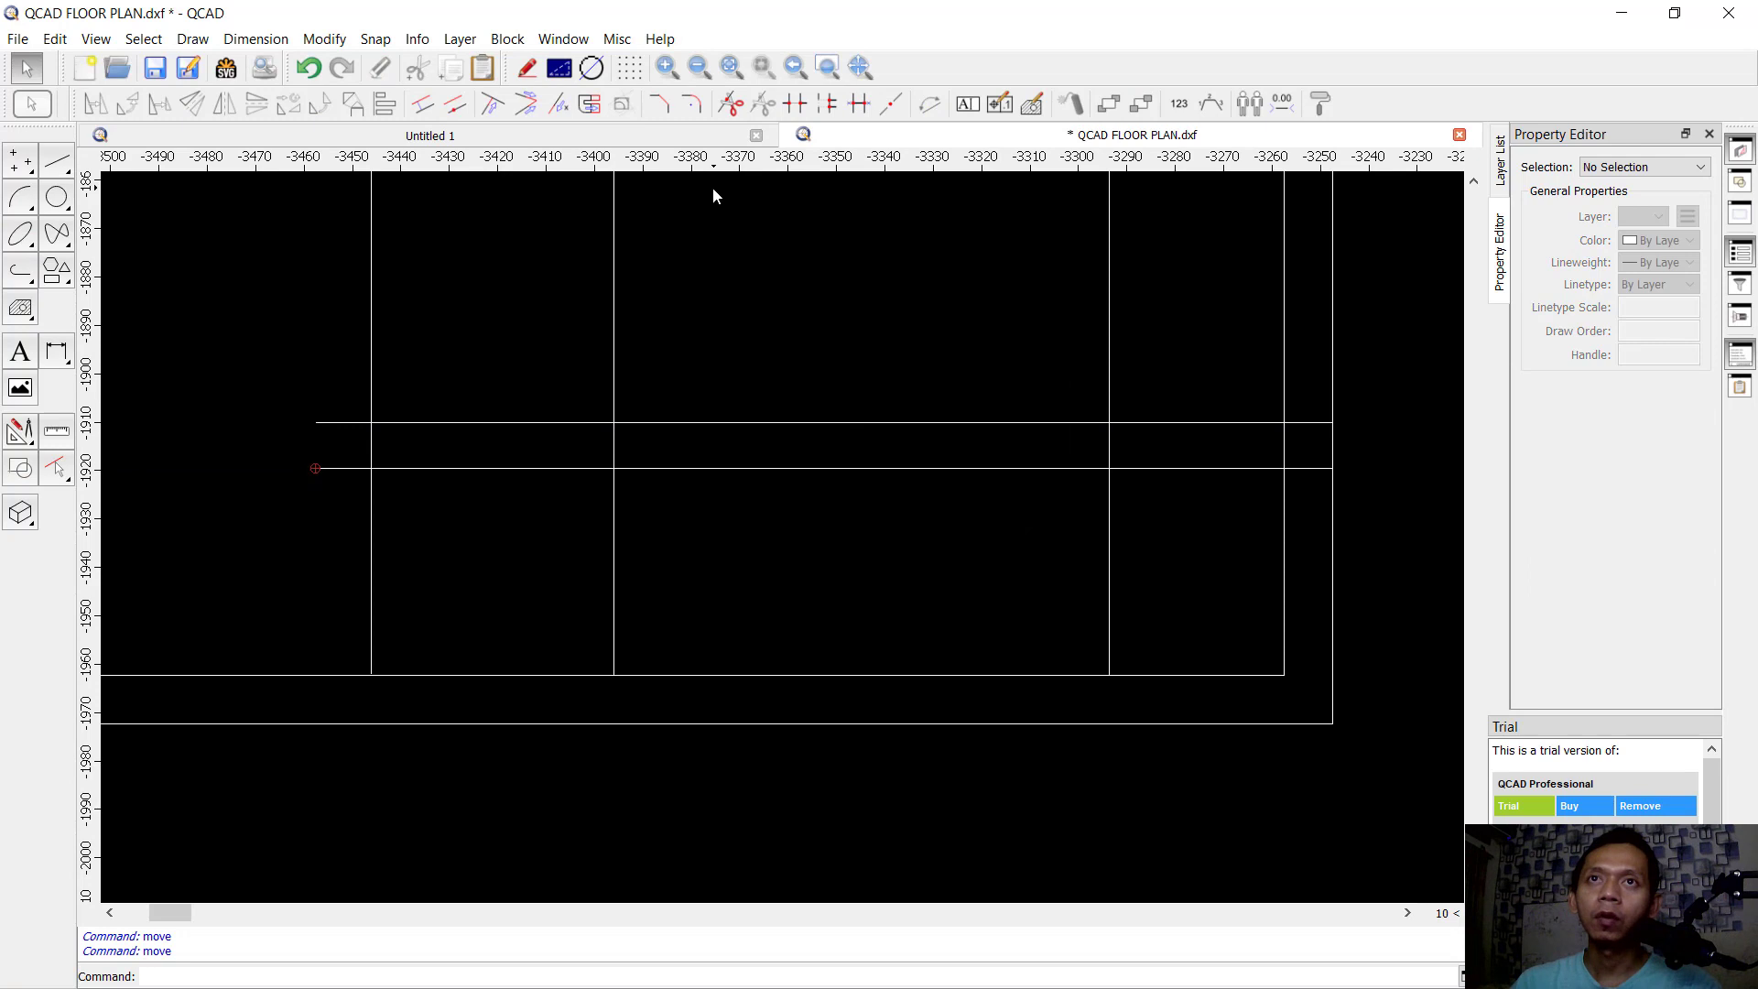
Step: Split three vertical lines where they cross the horizontal line
click(732, 106)
click(373, 369)
click(372, 422)
click(617, 392)
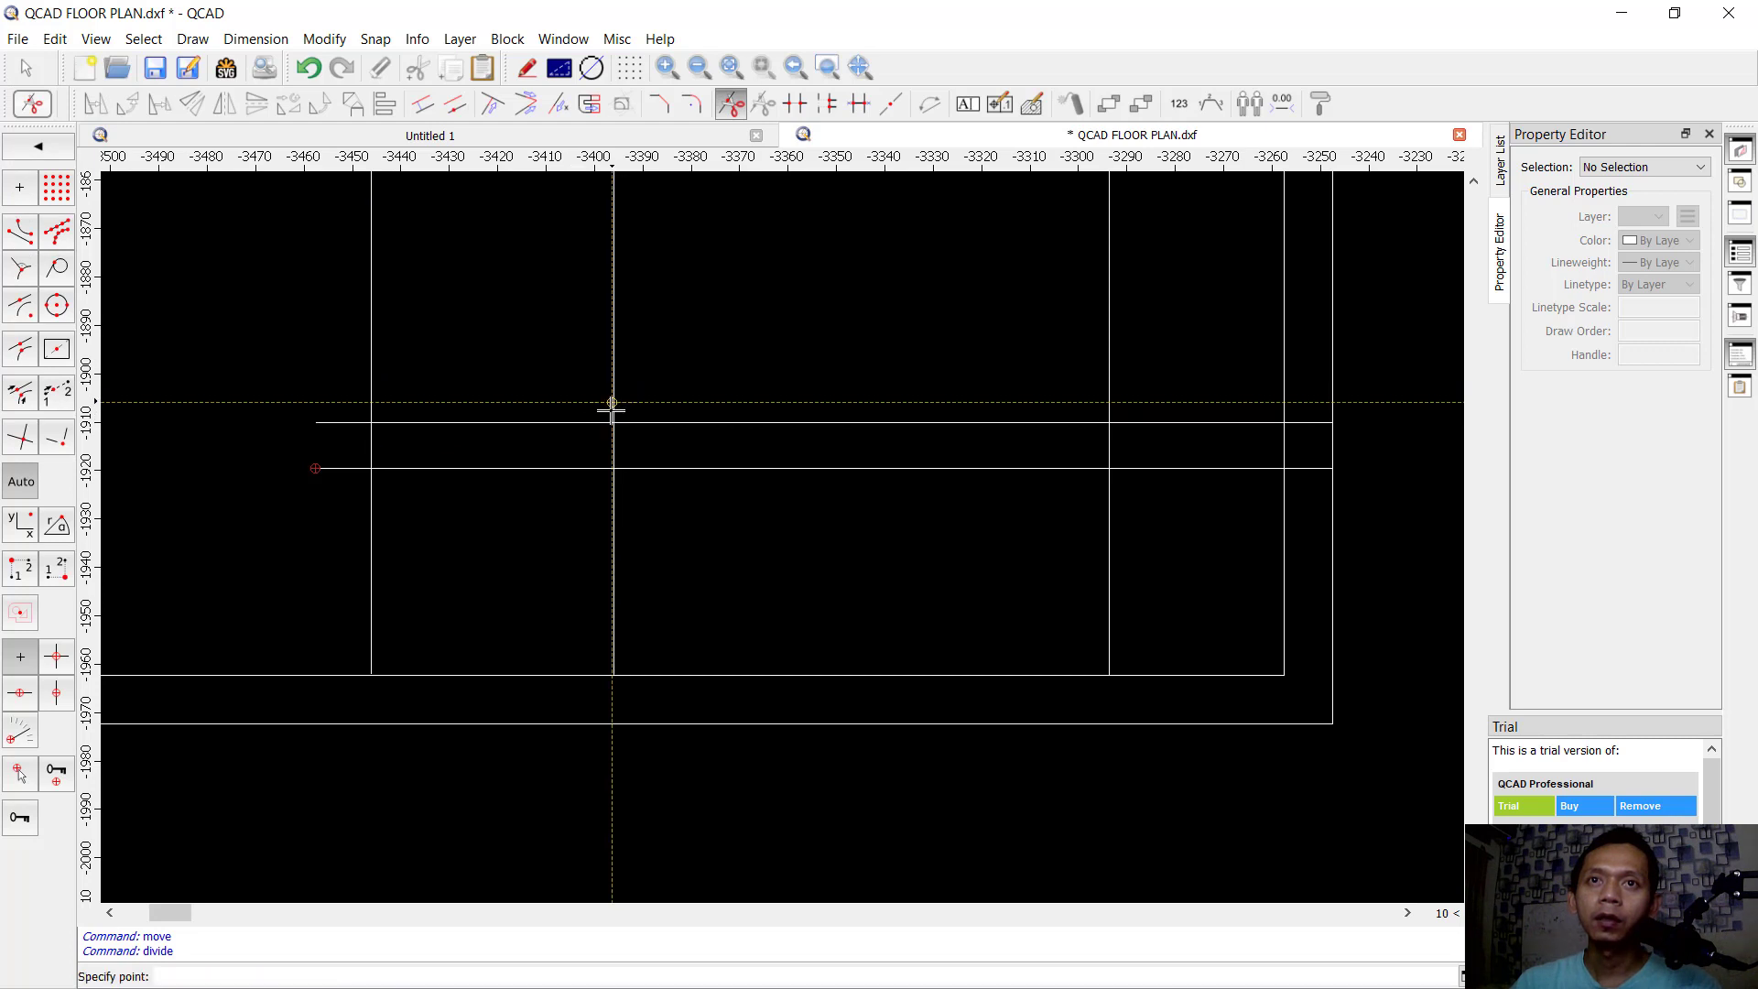
click(613, 422)
click(1110, 393)
click(1109, 423)
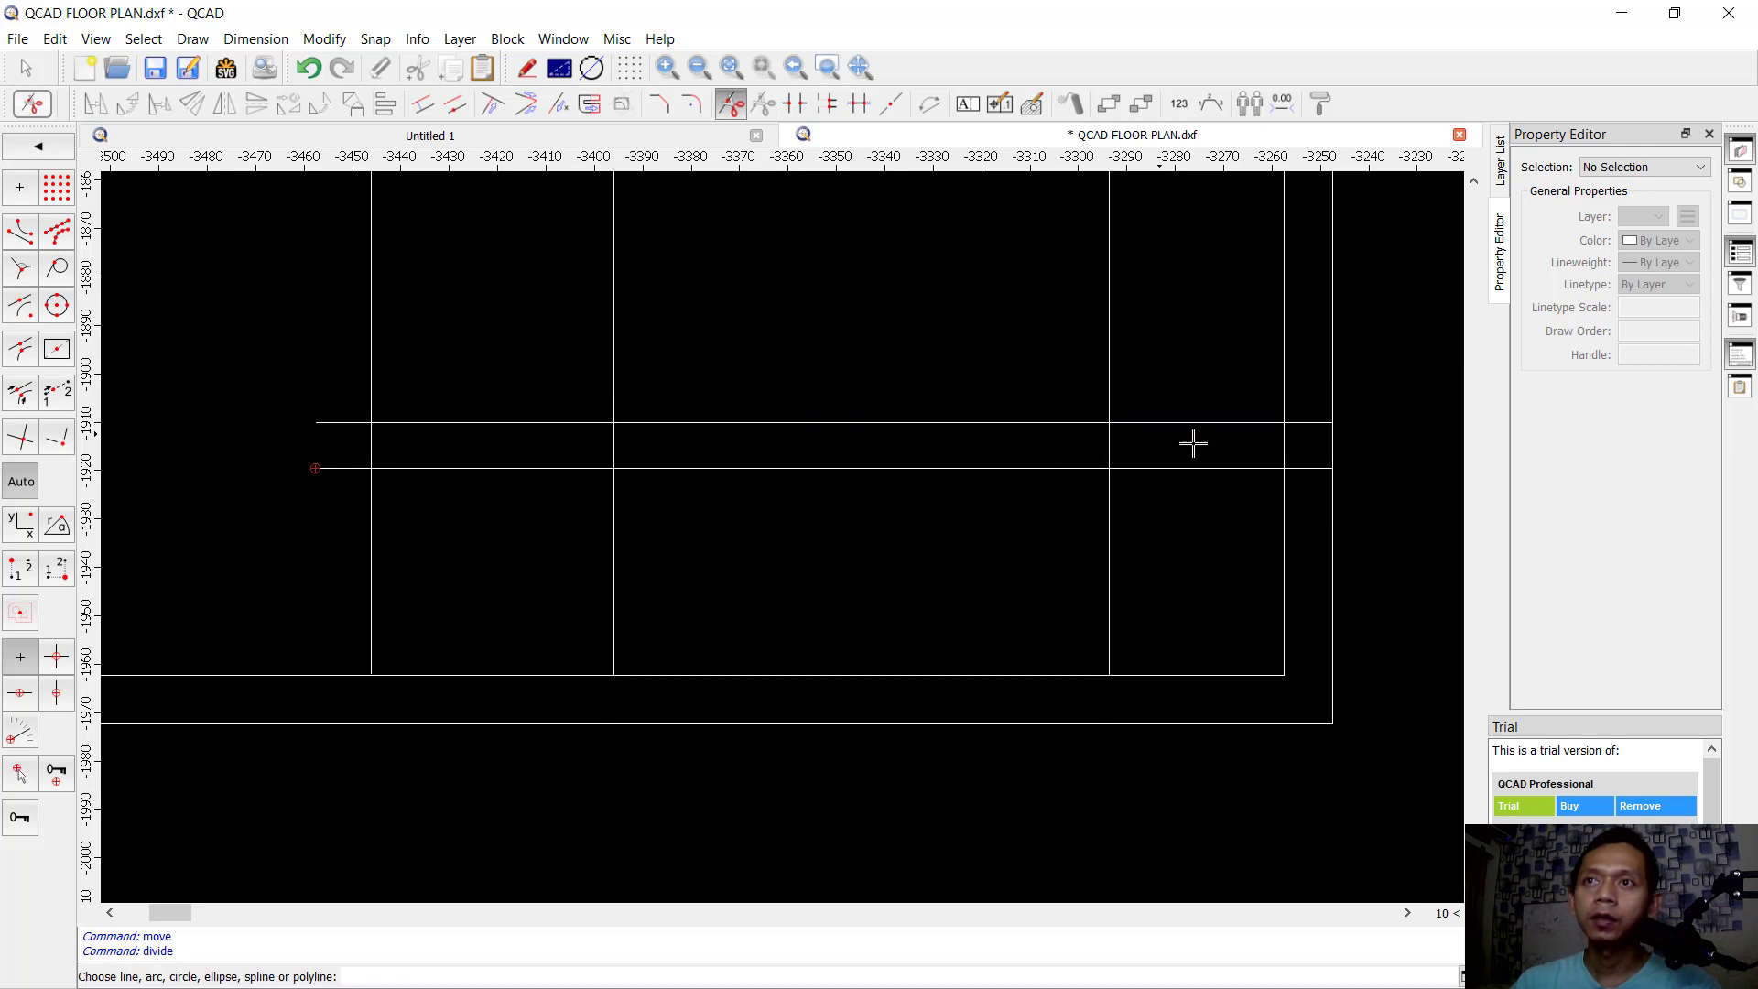
Step: Split the right and left vertical lines at both the upper and lower crossings
click(1286, 425)
click(1288, 440)
click(1287, 467)
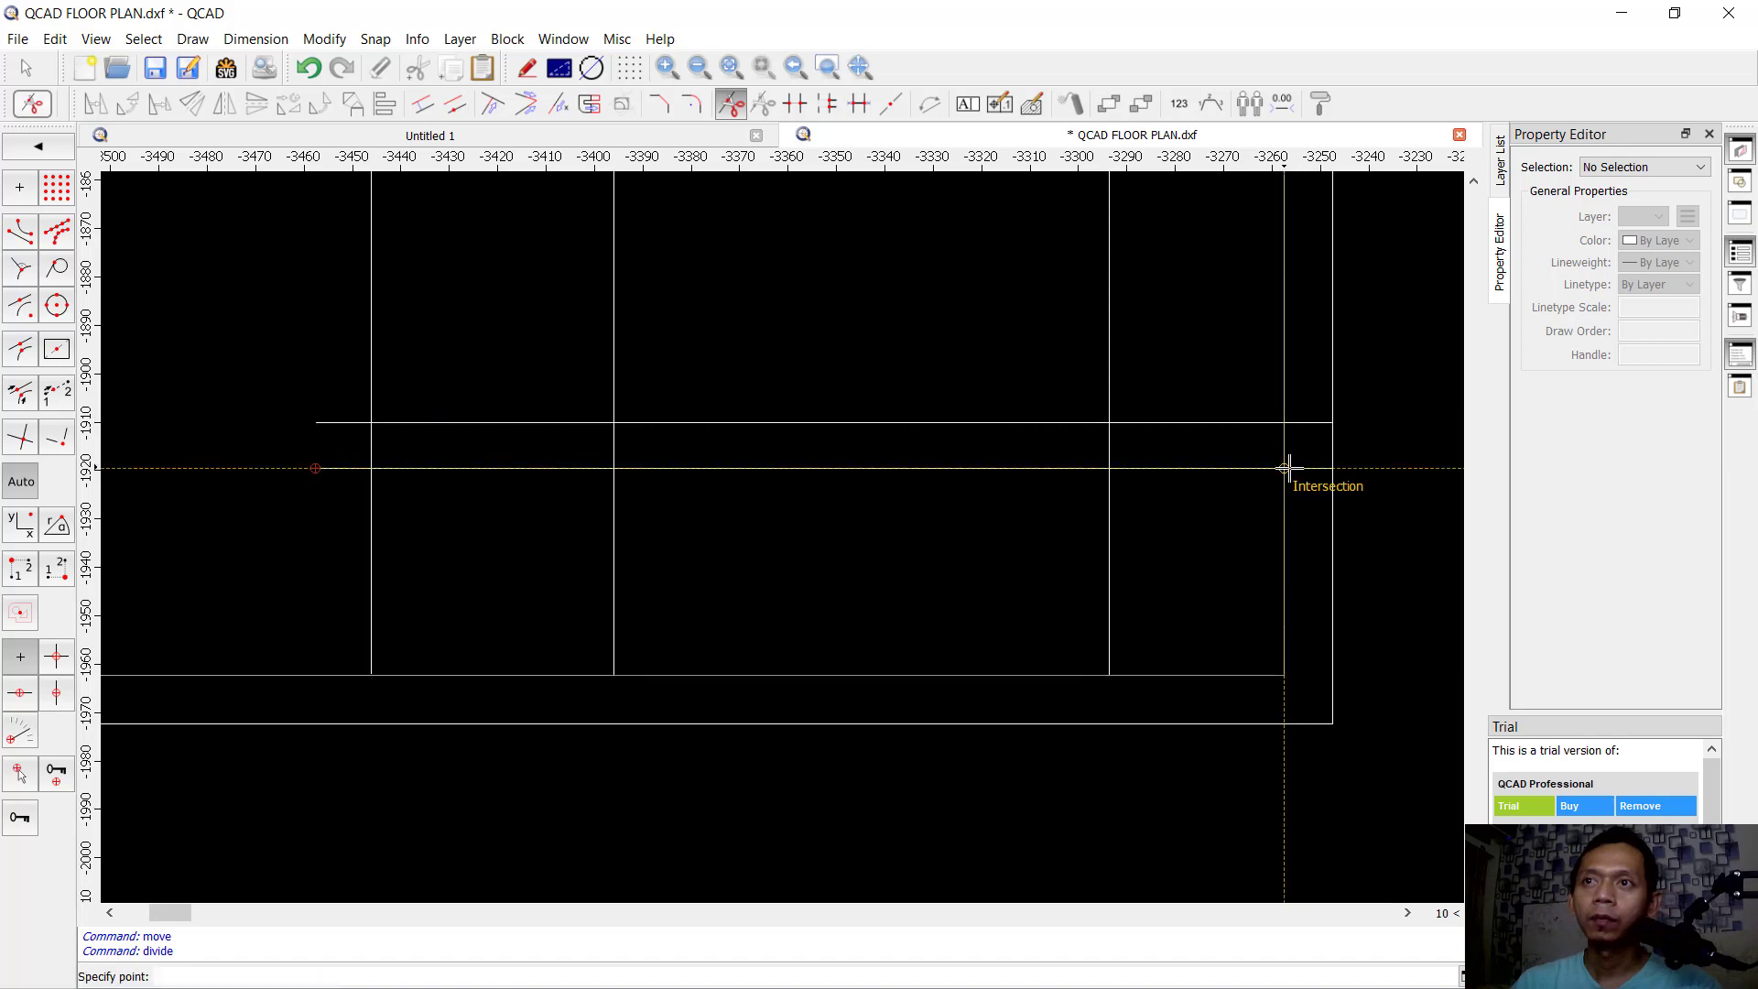
click(1284, 468)
click(370, 423)
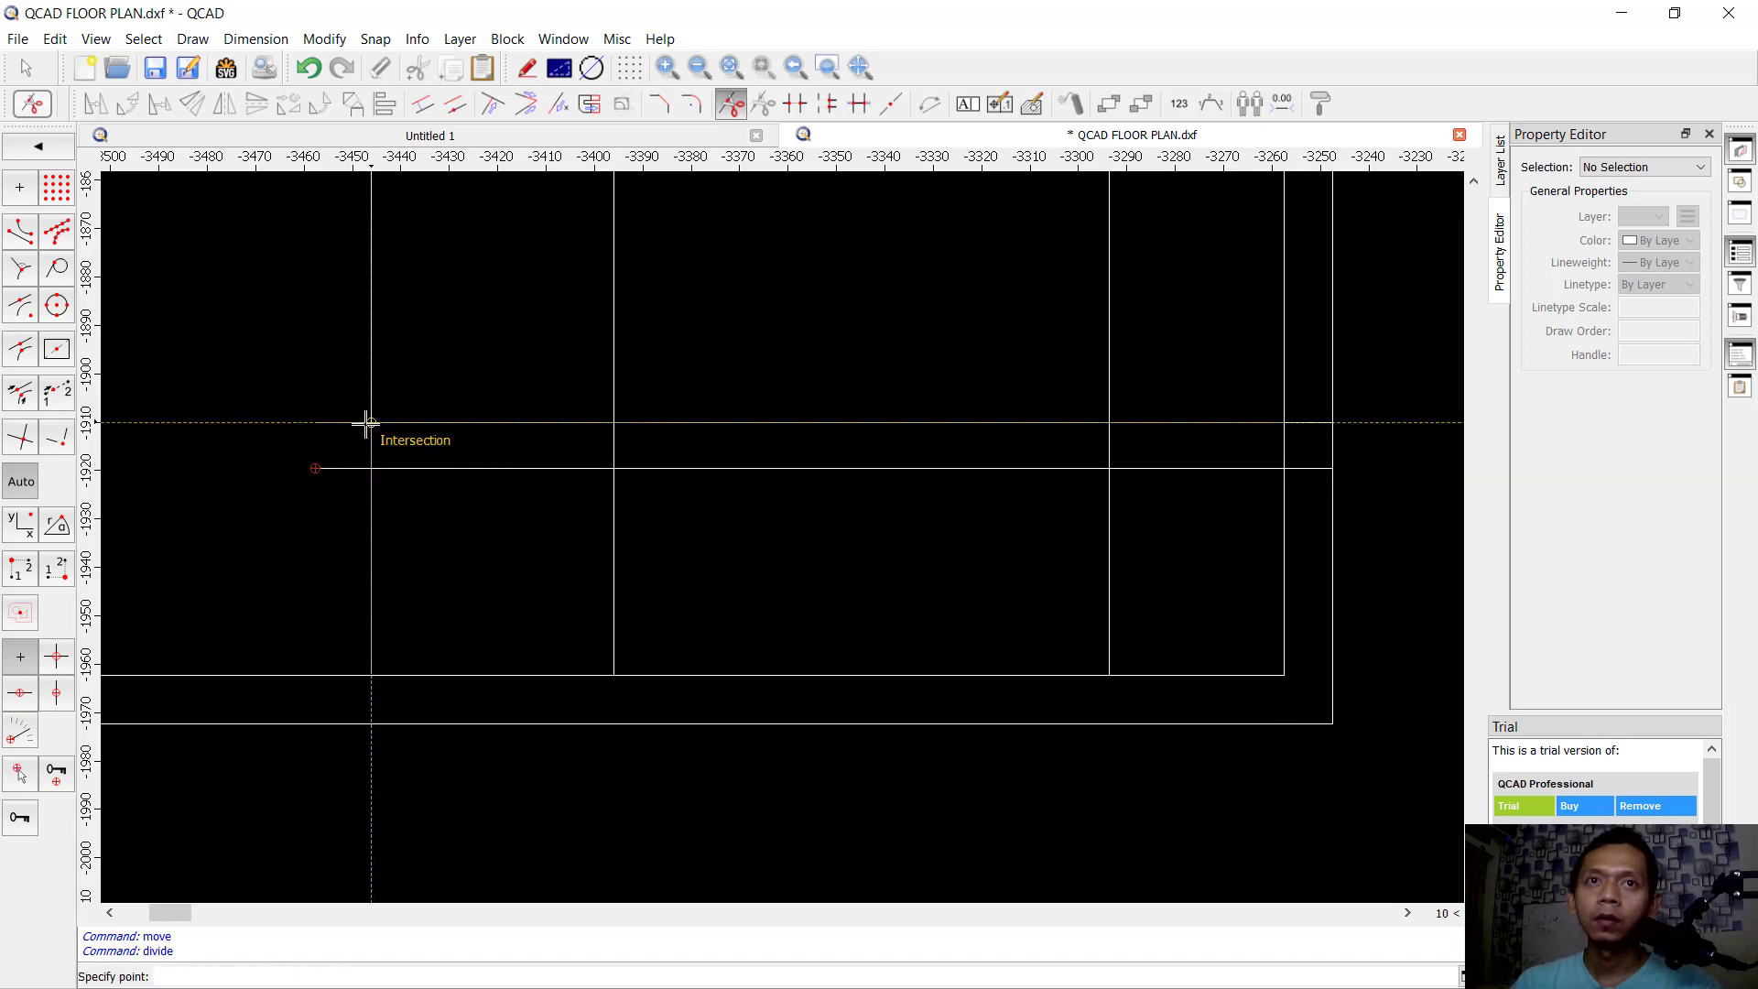
click(366, 423)
click(370, 469)
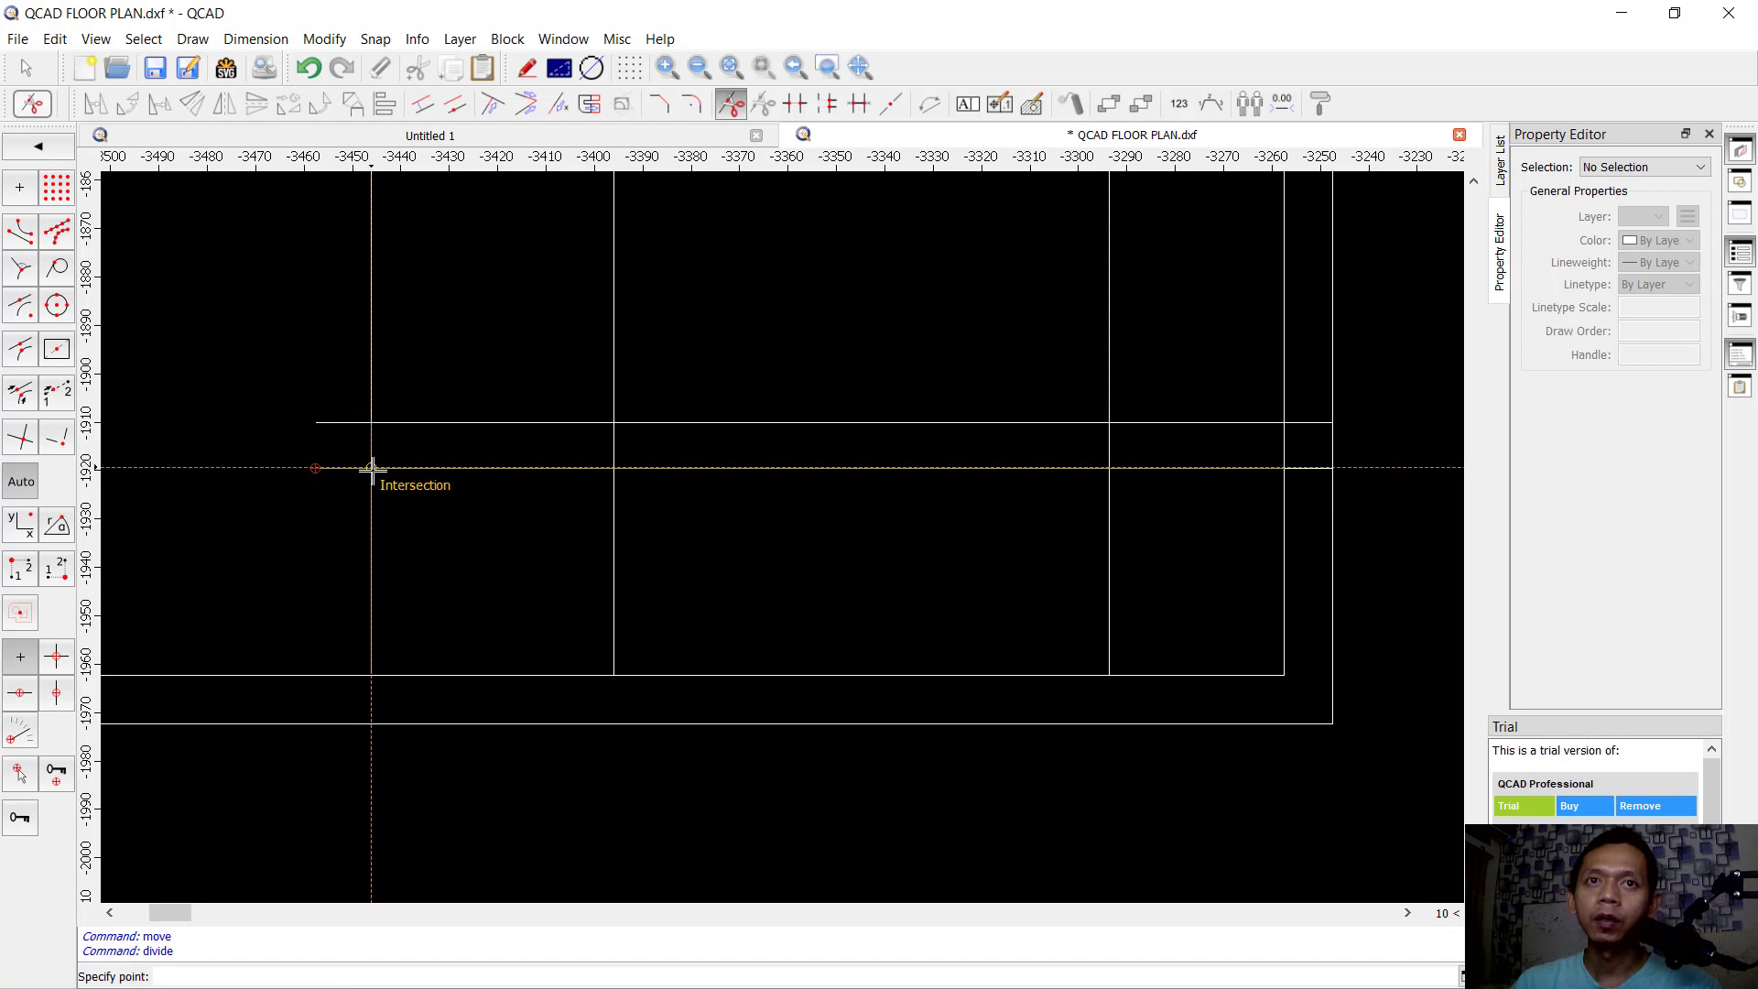
click(372, 469)
click(27, 70)
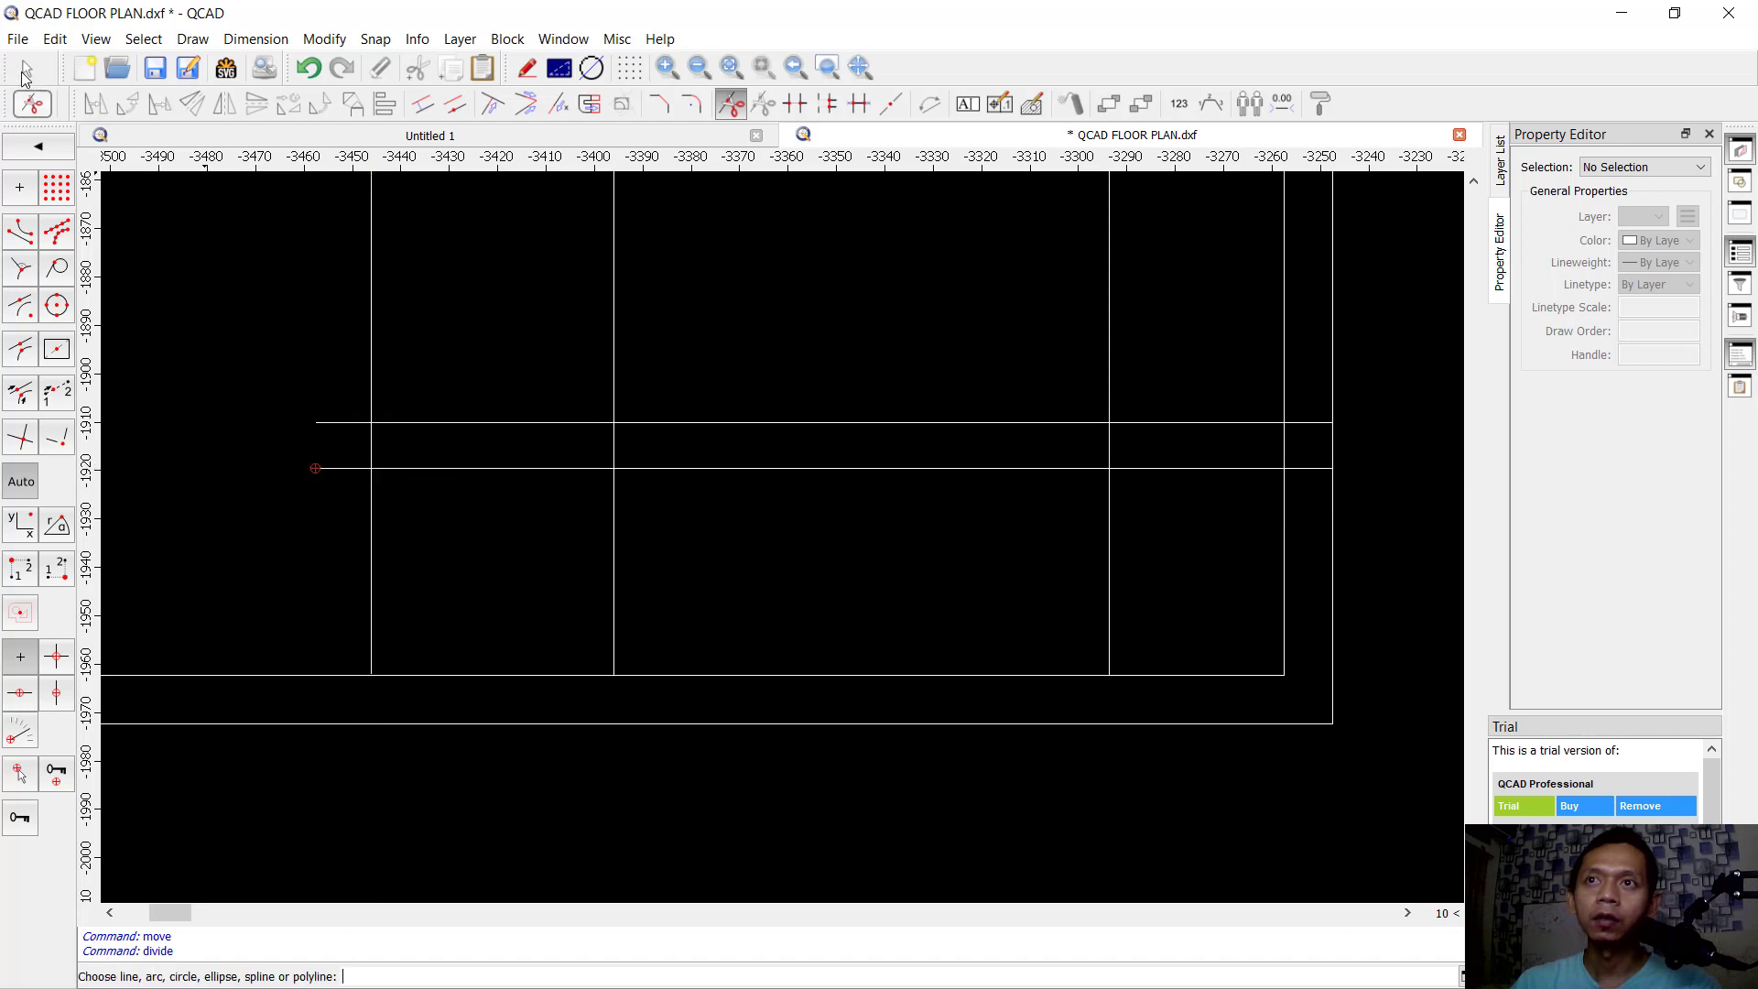
Step: Delete the protruding vertical segments above the table and the stubs past its right edge
drag(1139, 253, 271, 541)
key(Delete)
key(Delete)
drag(1324, 487, 1299, 382)
key(Delete)
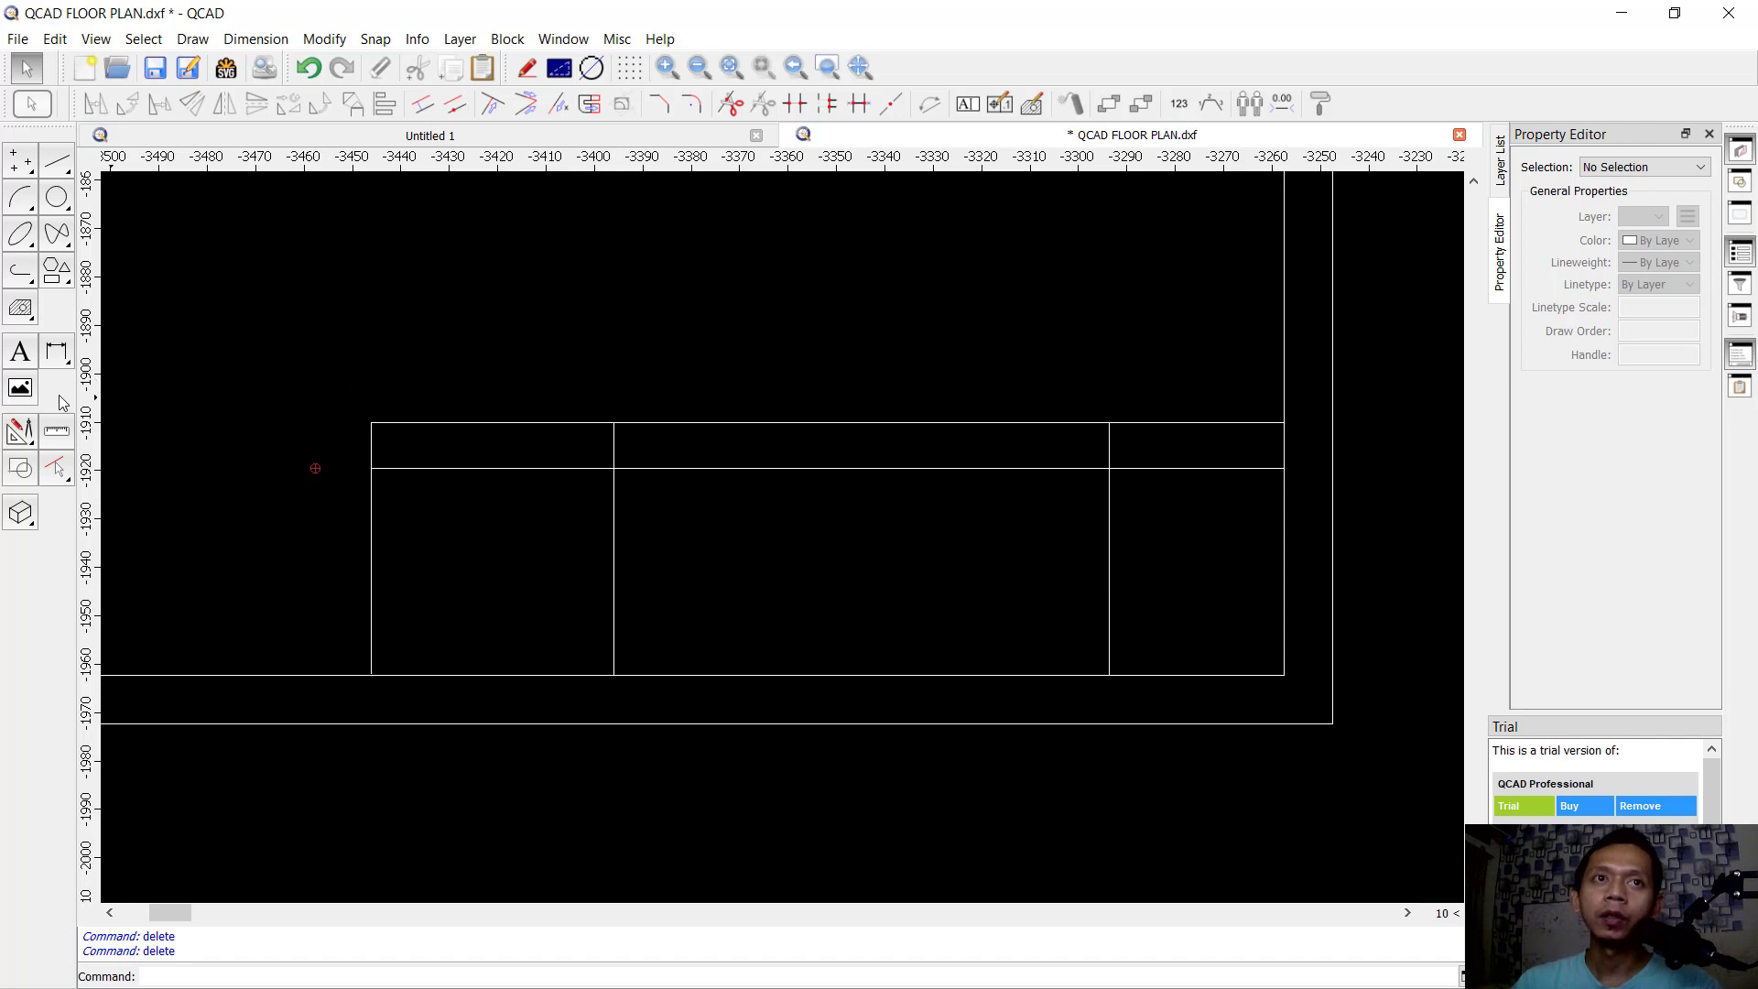
Step: Place the text EXAMPLE in Arial, height 150, at the title block's top-left corner
click(22, 352)
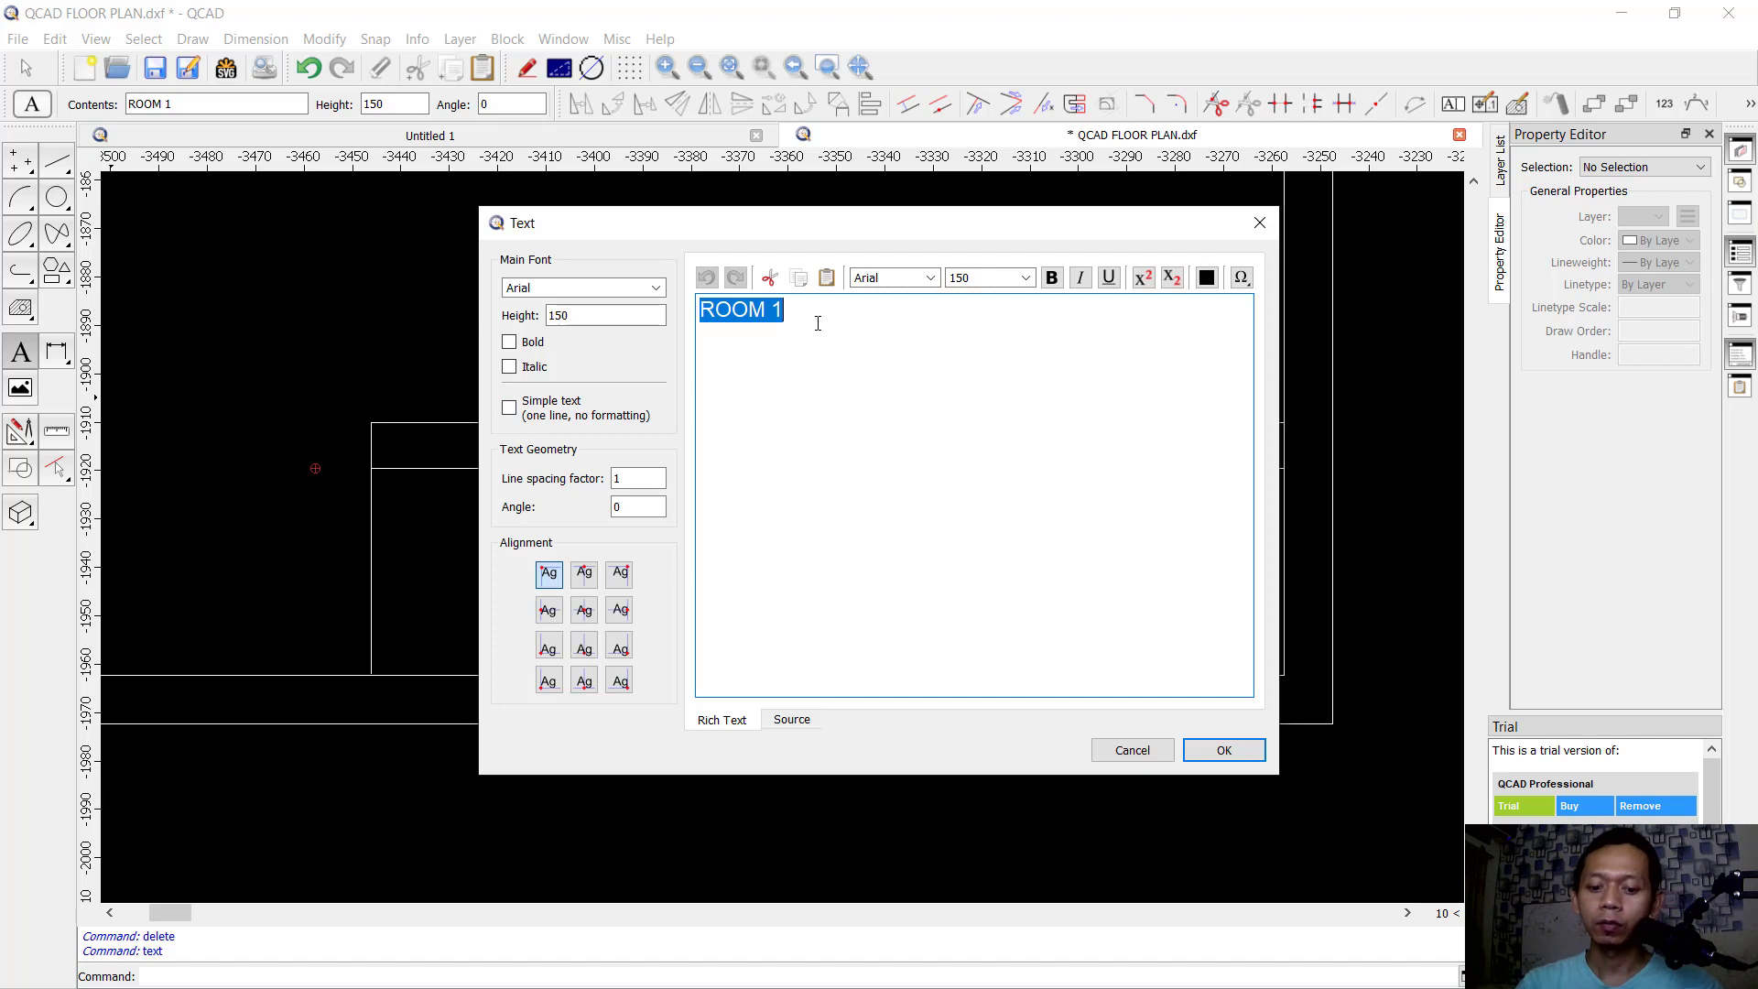
text(example)
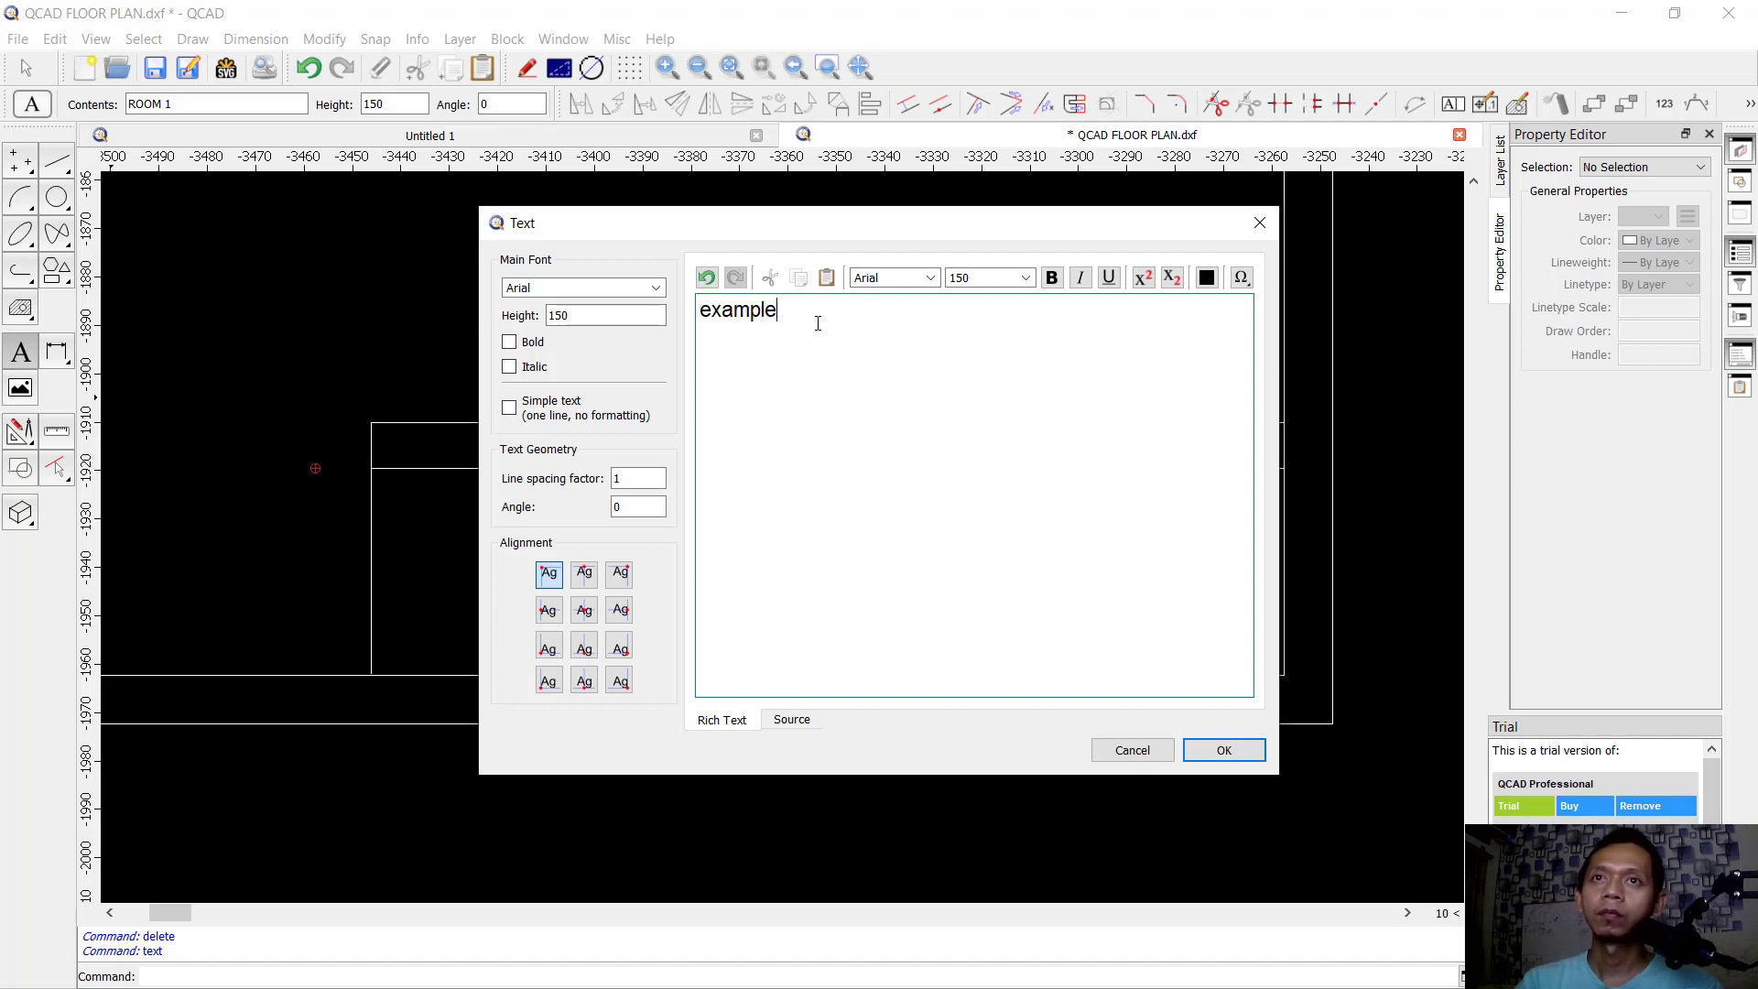
key(ctrl+a)
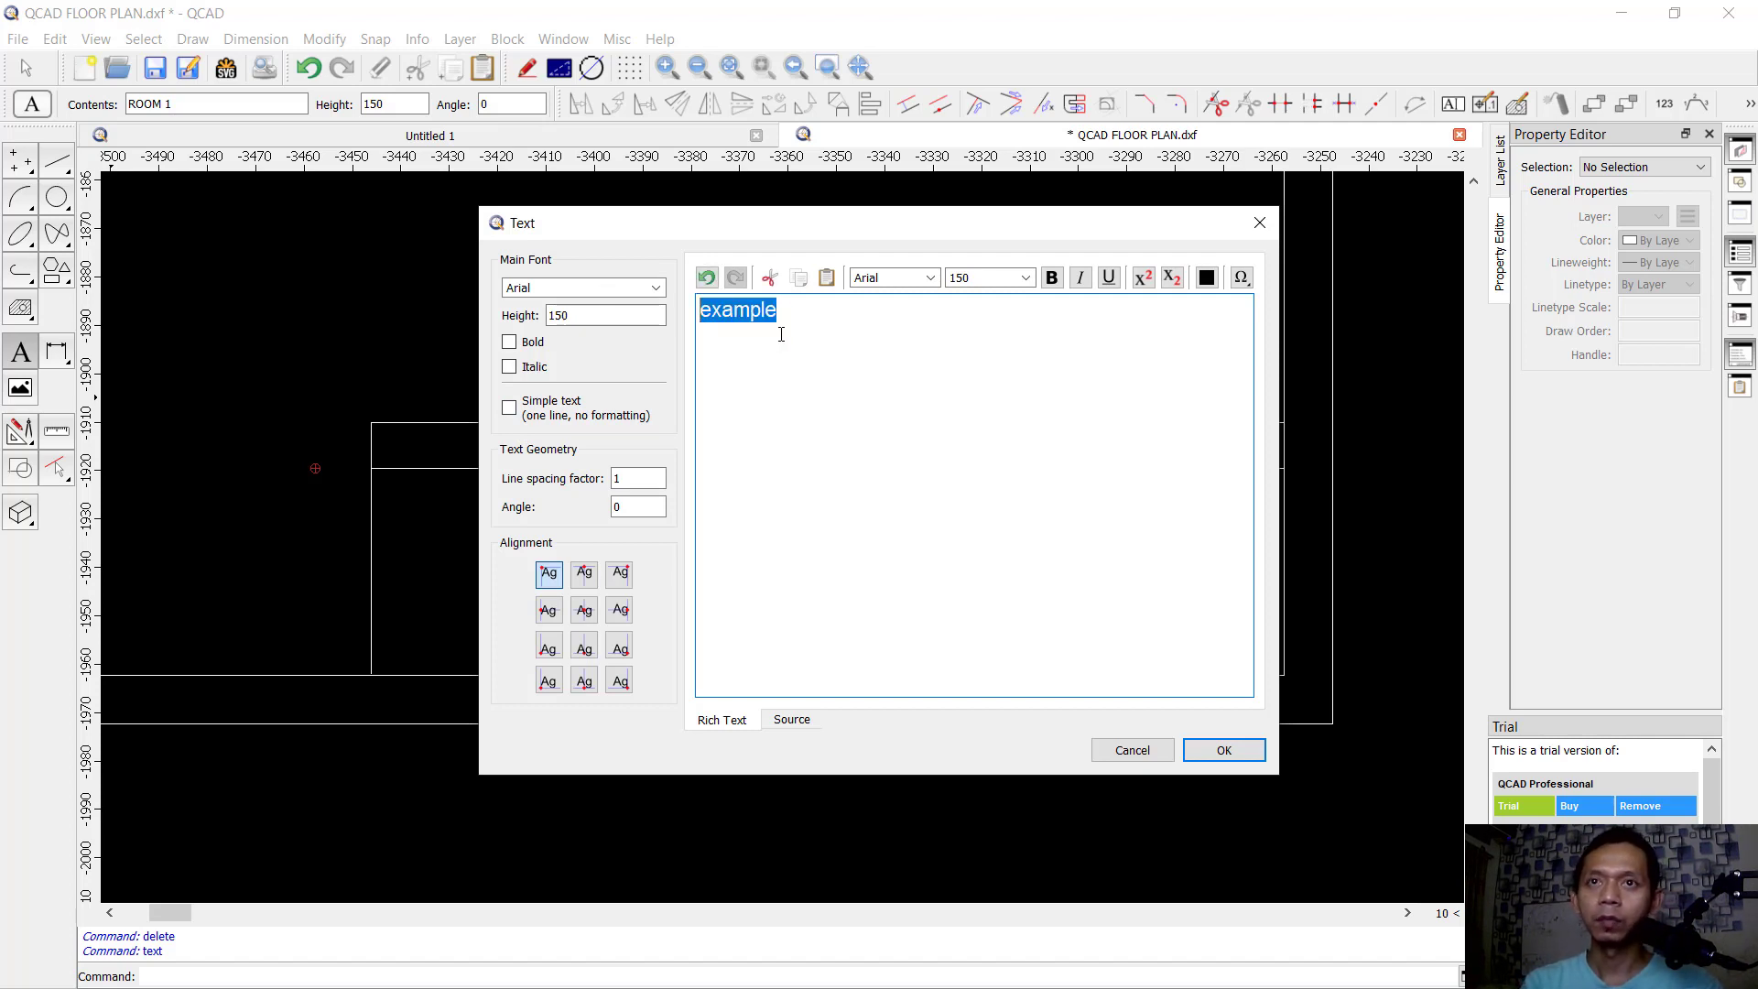
text(EXAMPLE)
click(1225, 750)
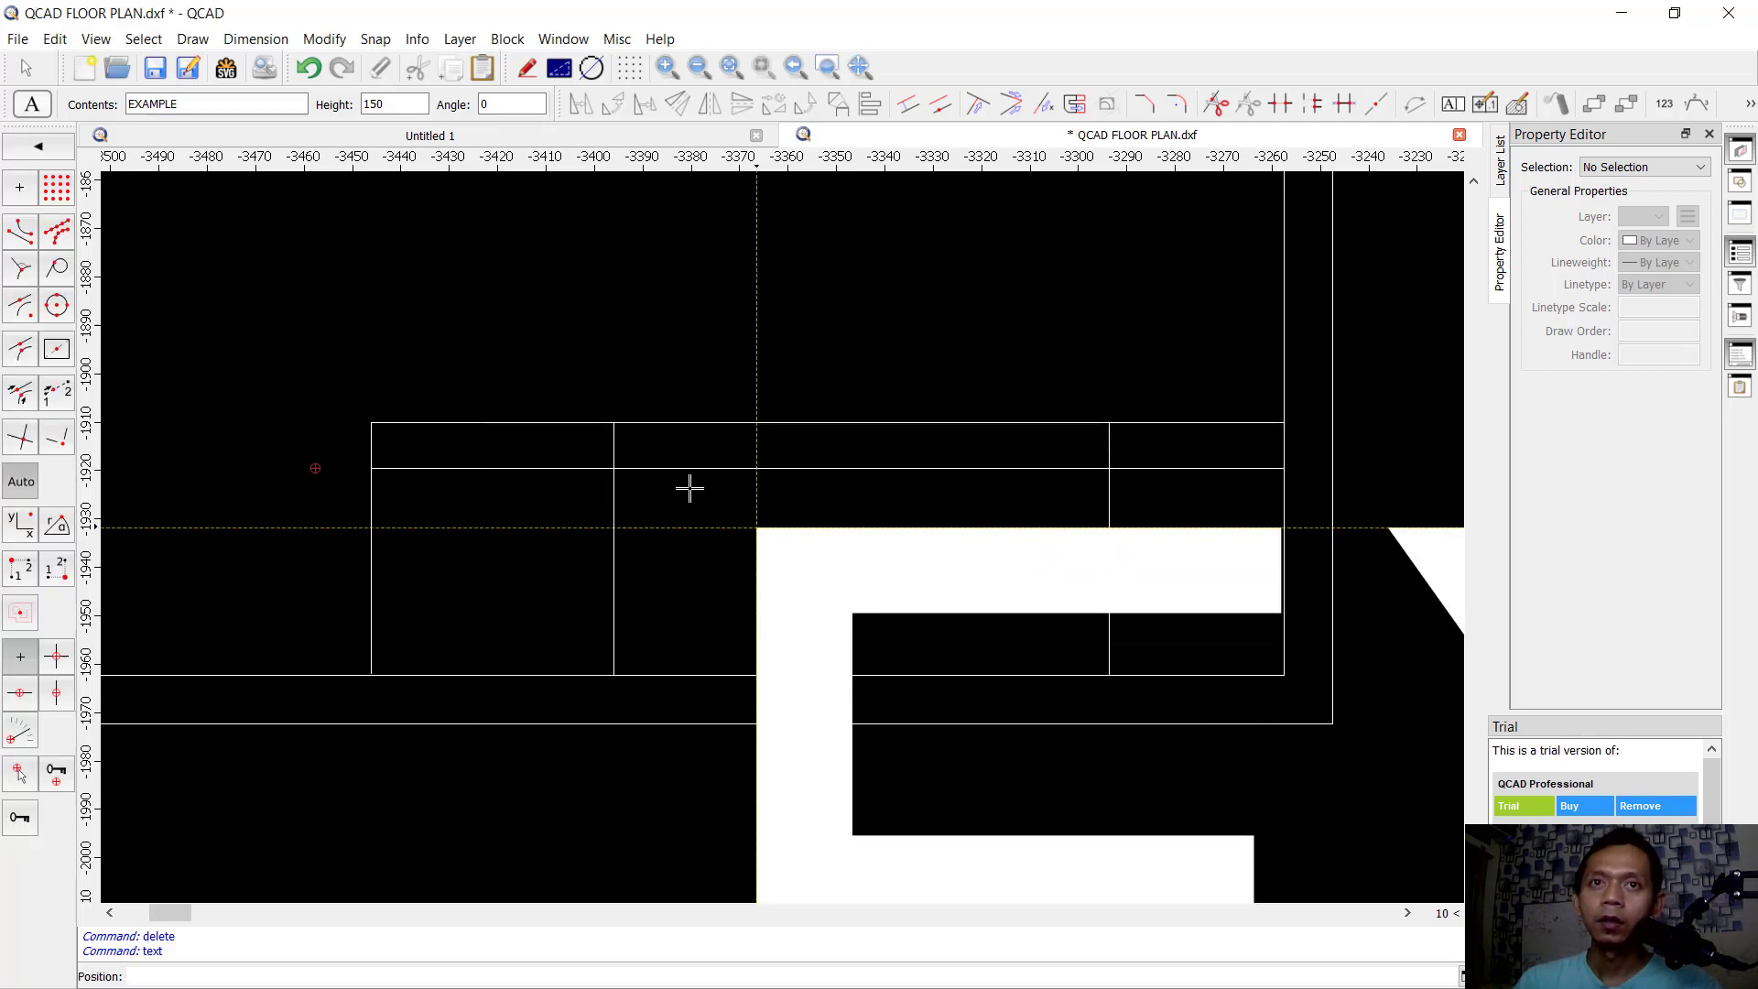
click(389, 432)
scroll(831, 557, down, 8)
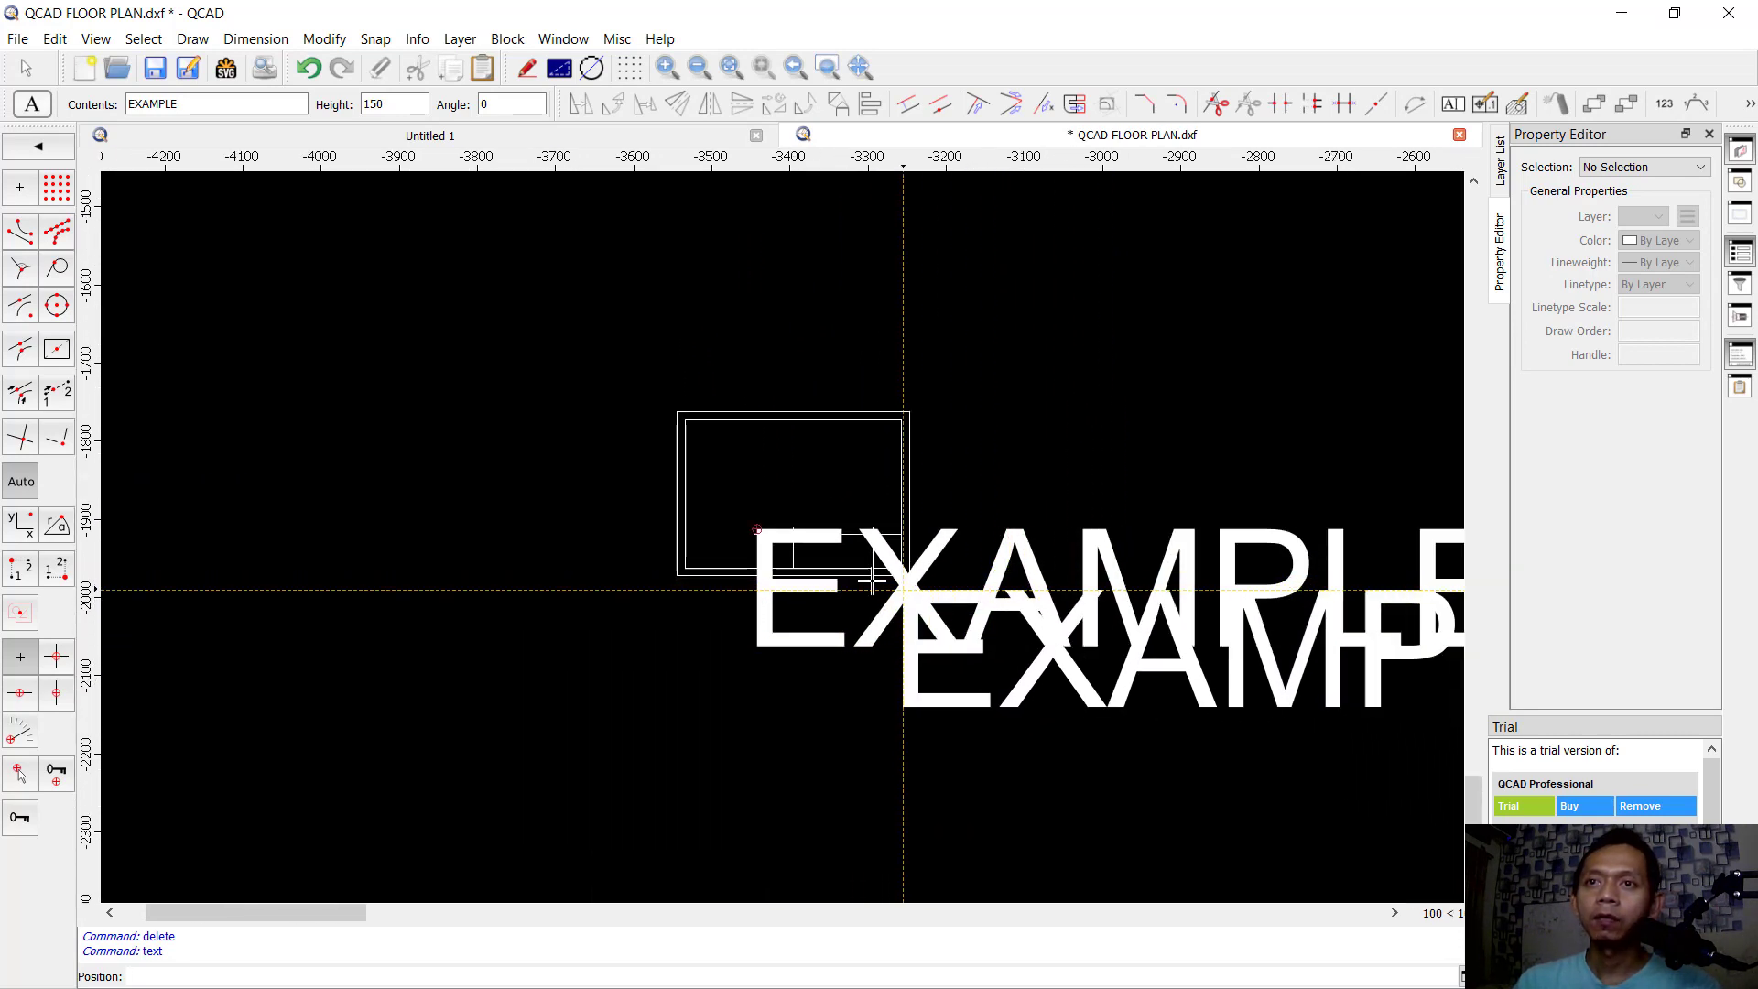
click(25, 65)
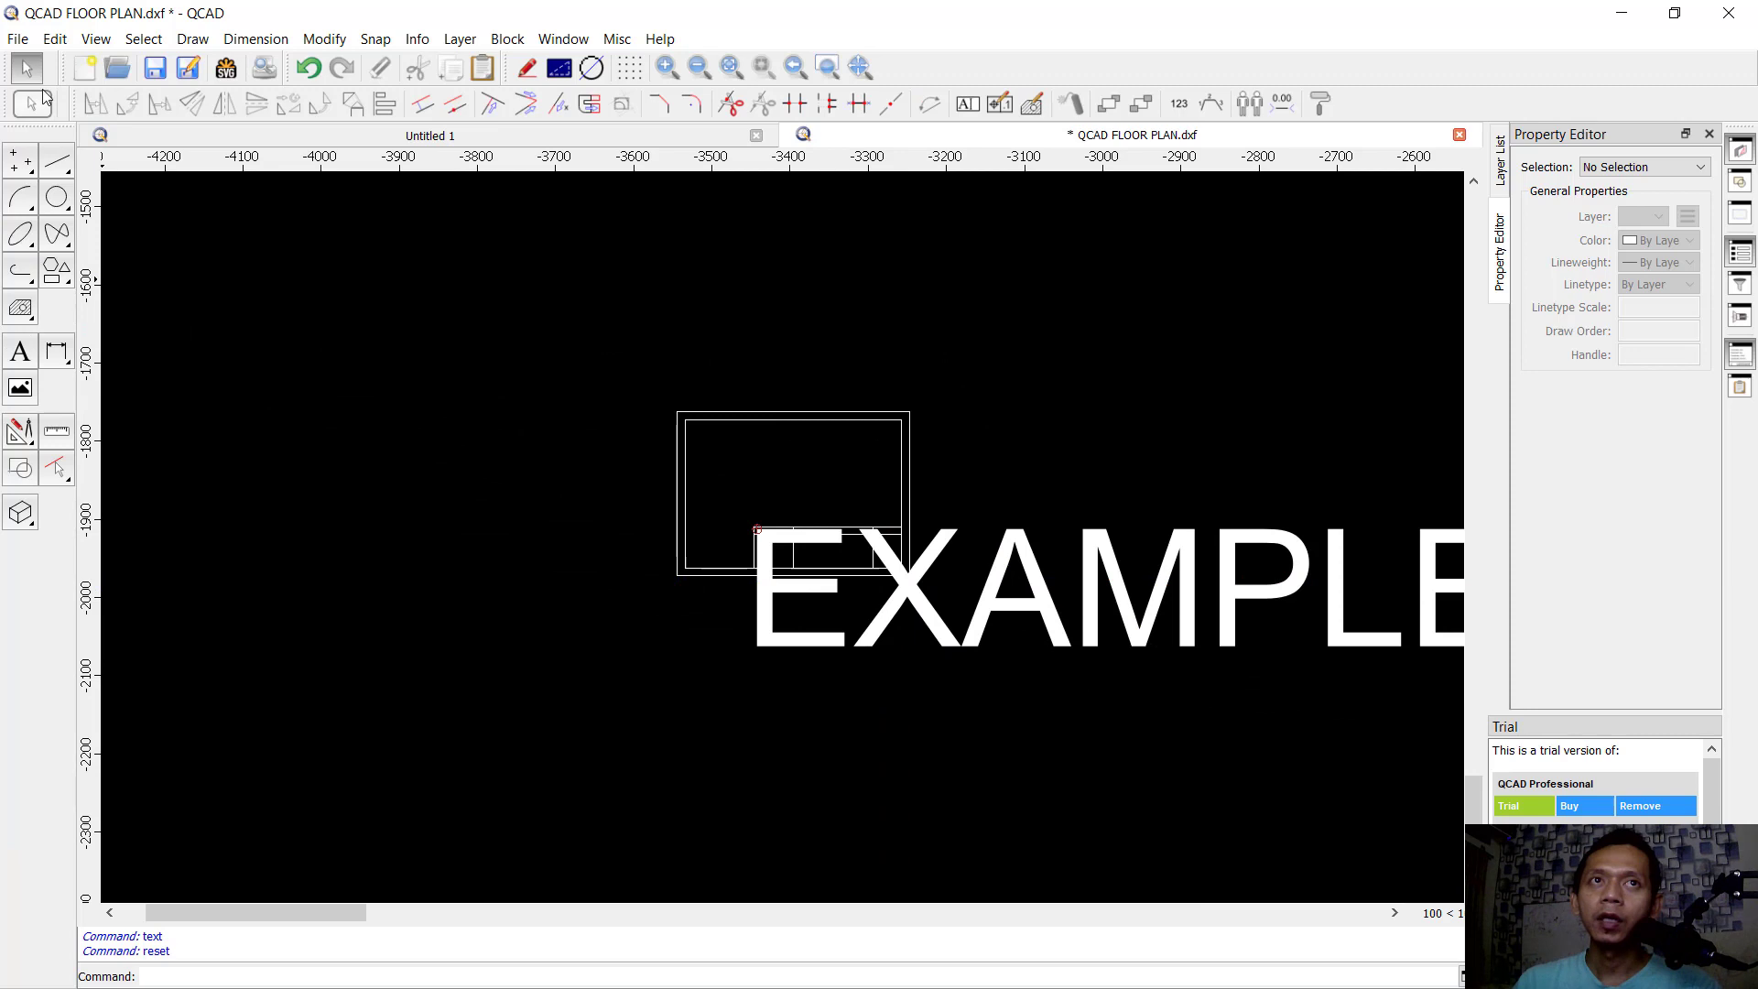
Step: Change the EXAMPLE text height to 3 in the Property Editor
click(931, 568)
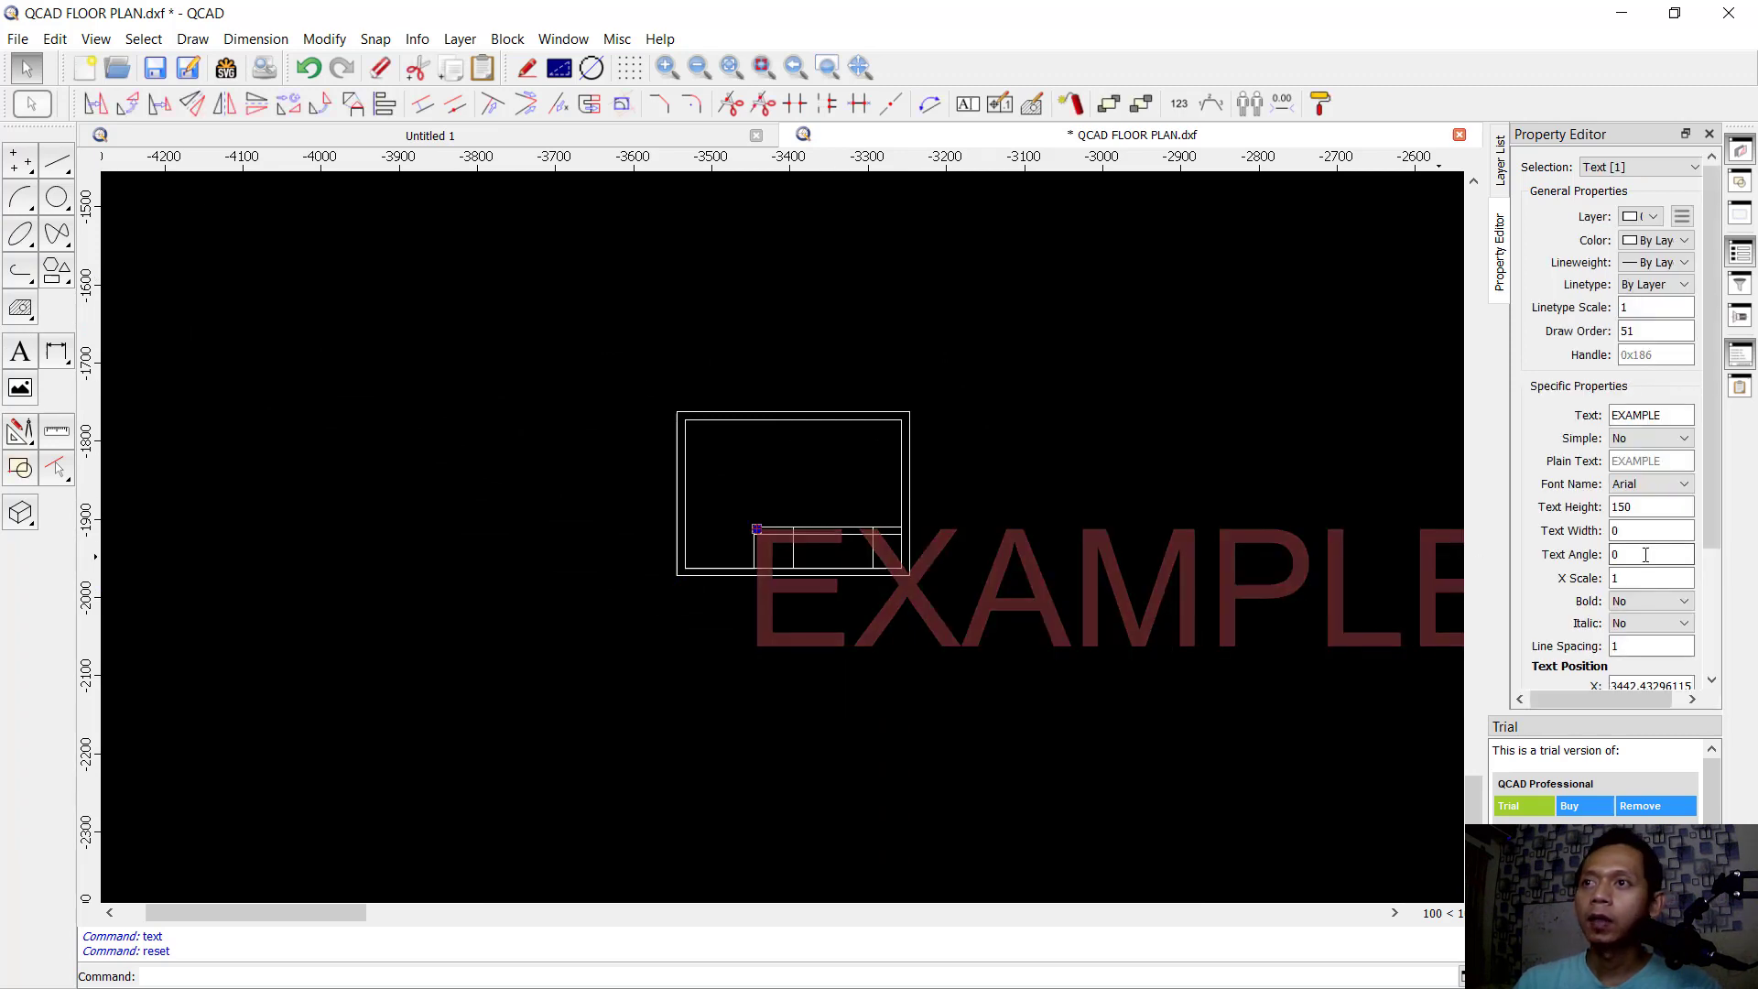
drag(1635, 507, 1599, 507)
text(3)
key(Return)
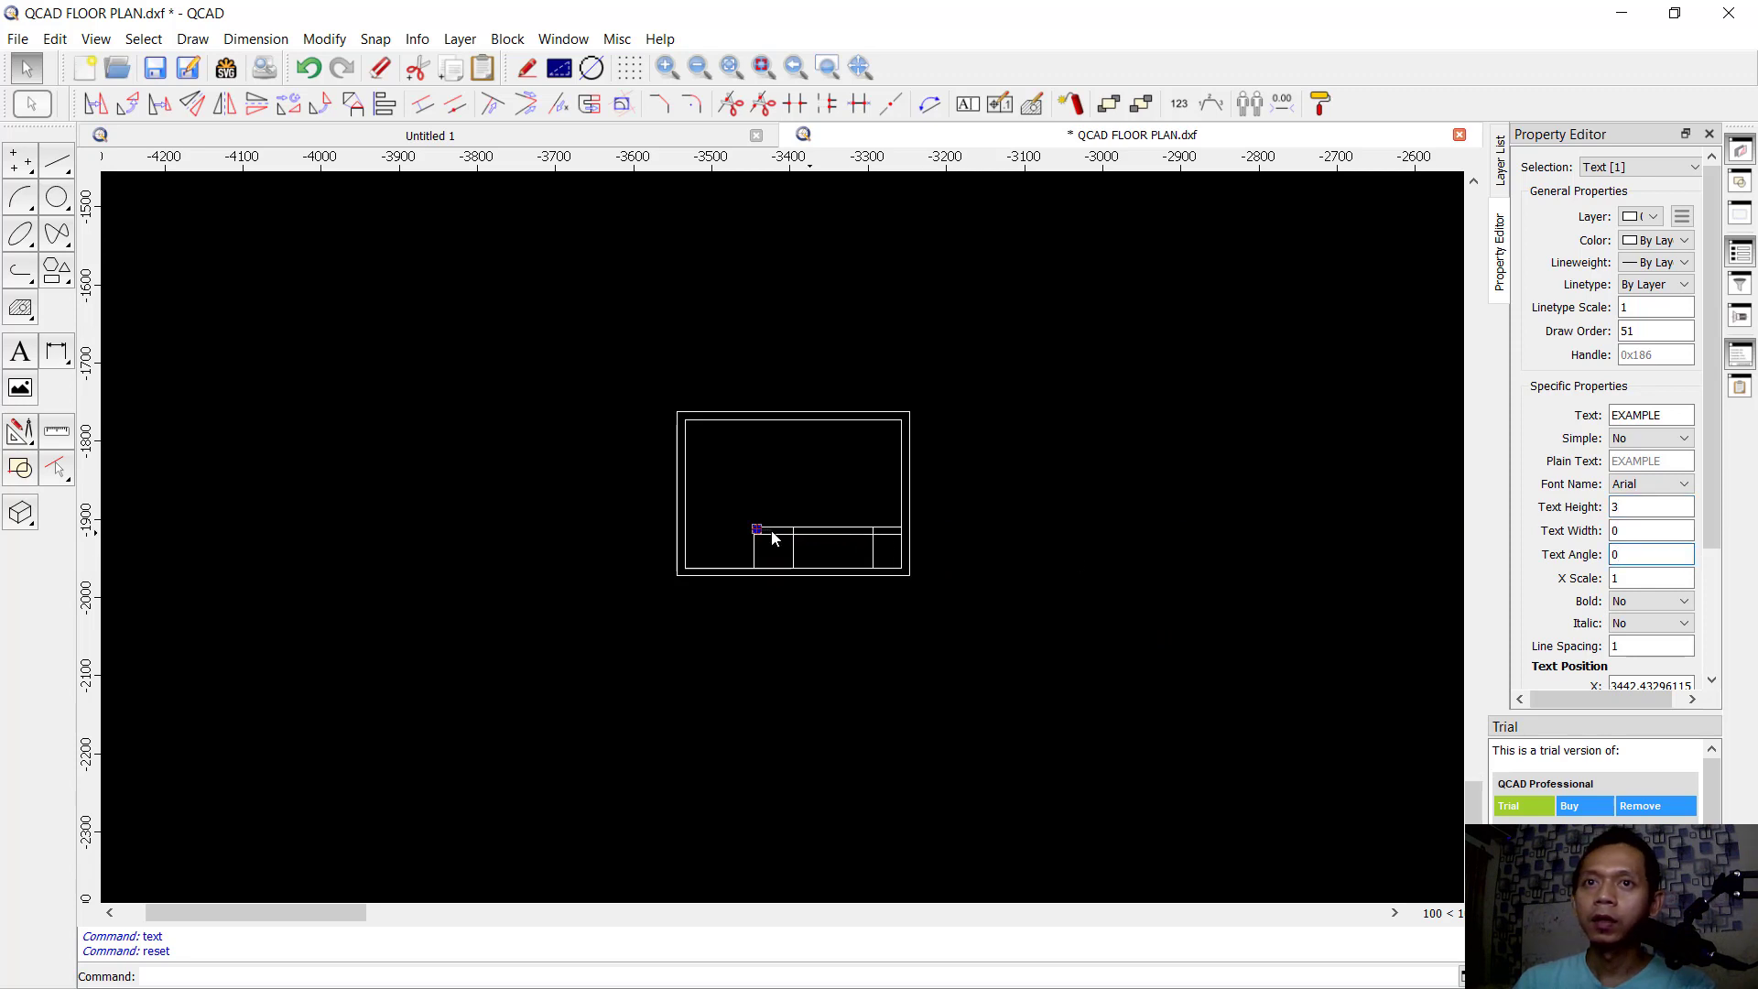
scroll(793, 537, up, 8)
scroll(779, 533, up, 3)
Step: Move the EXAMPLE text about 10 units right inside the top cell, deleting the original
click(832, 409)
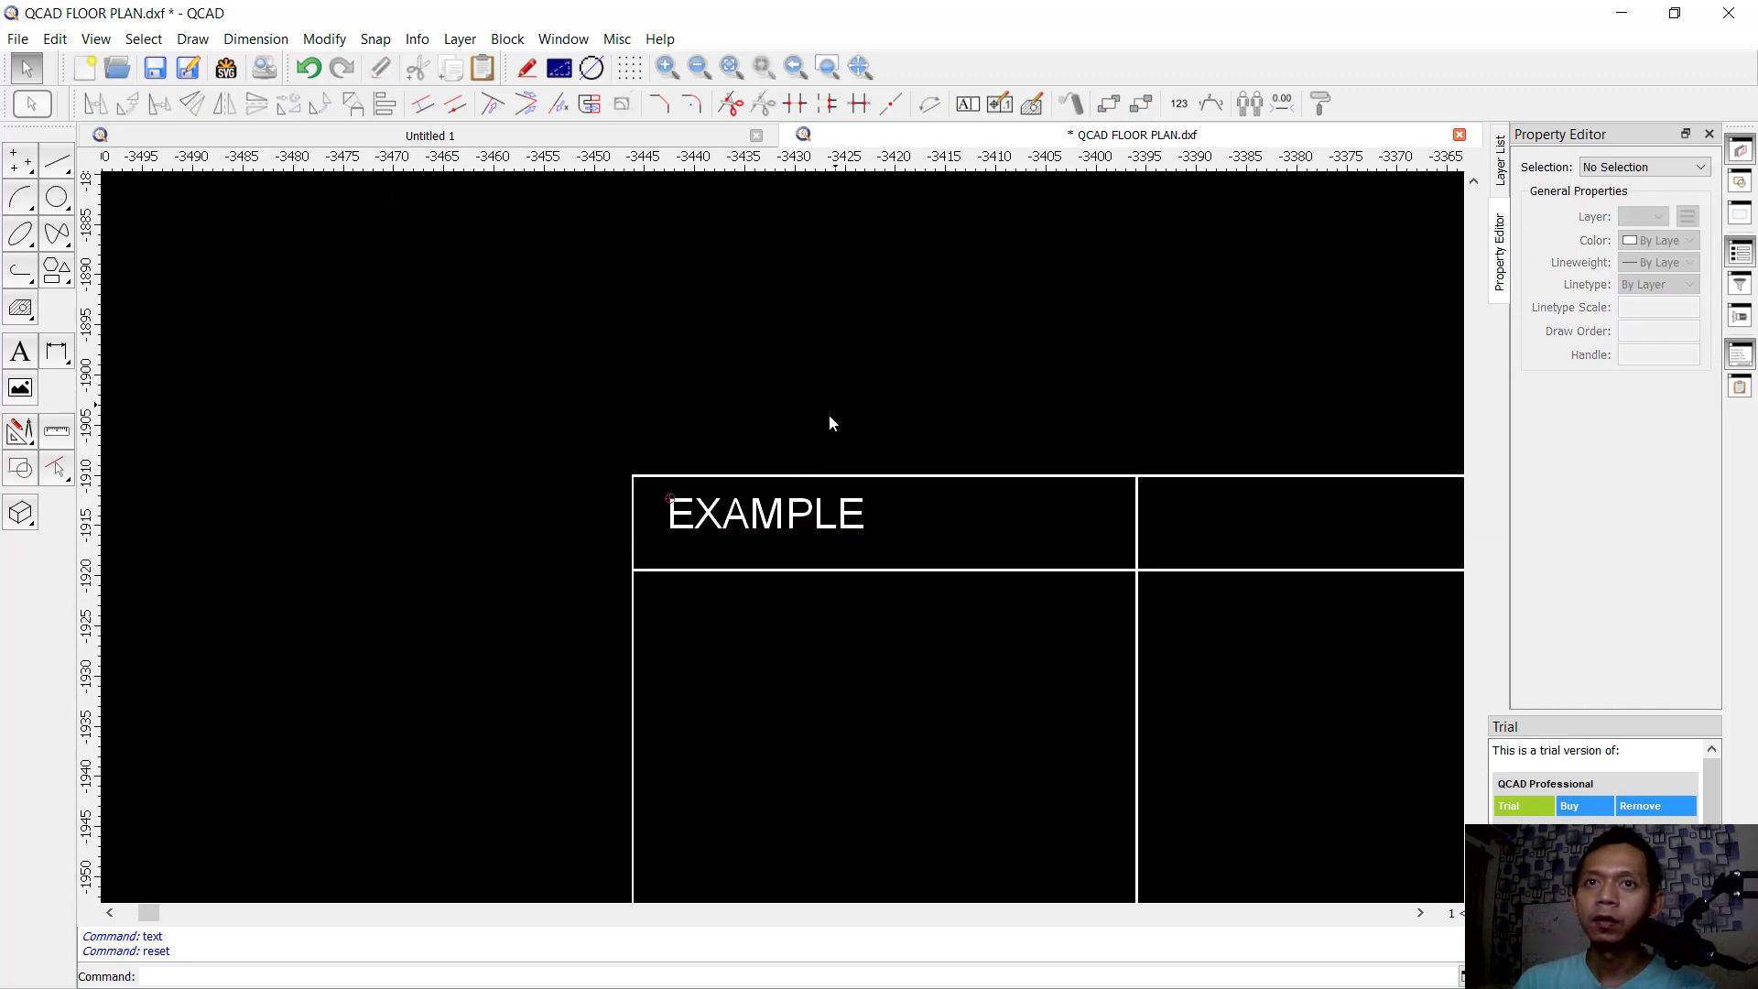
click(785, 510)
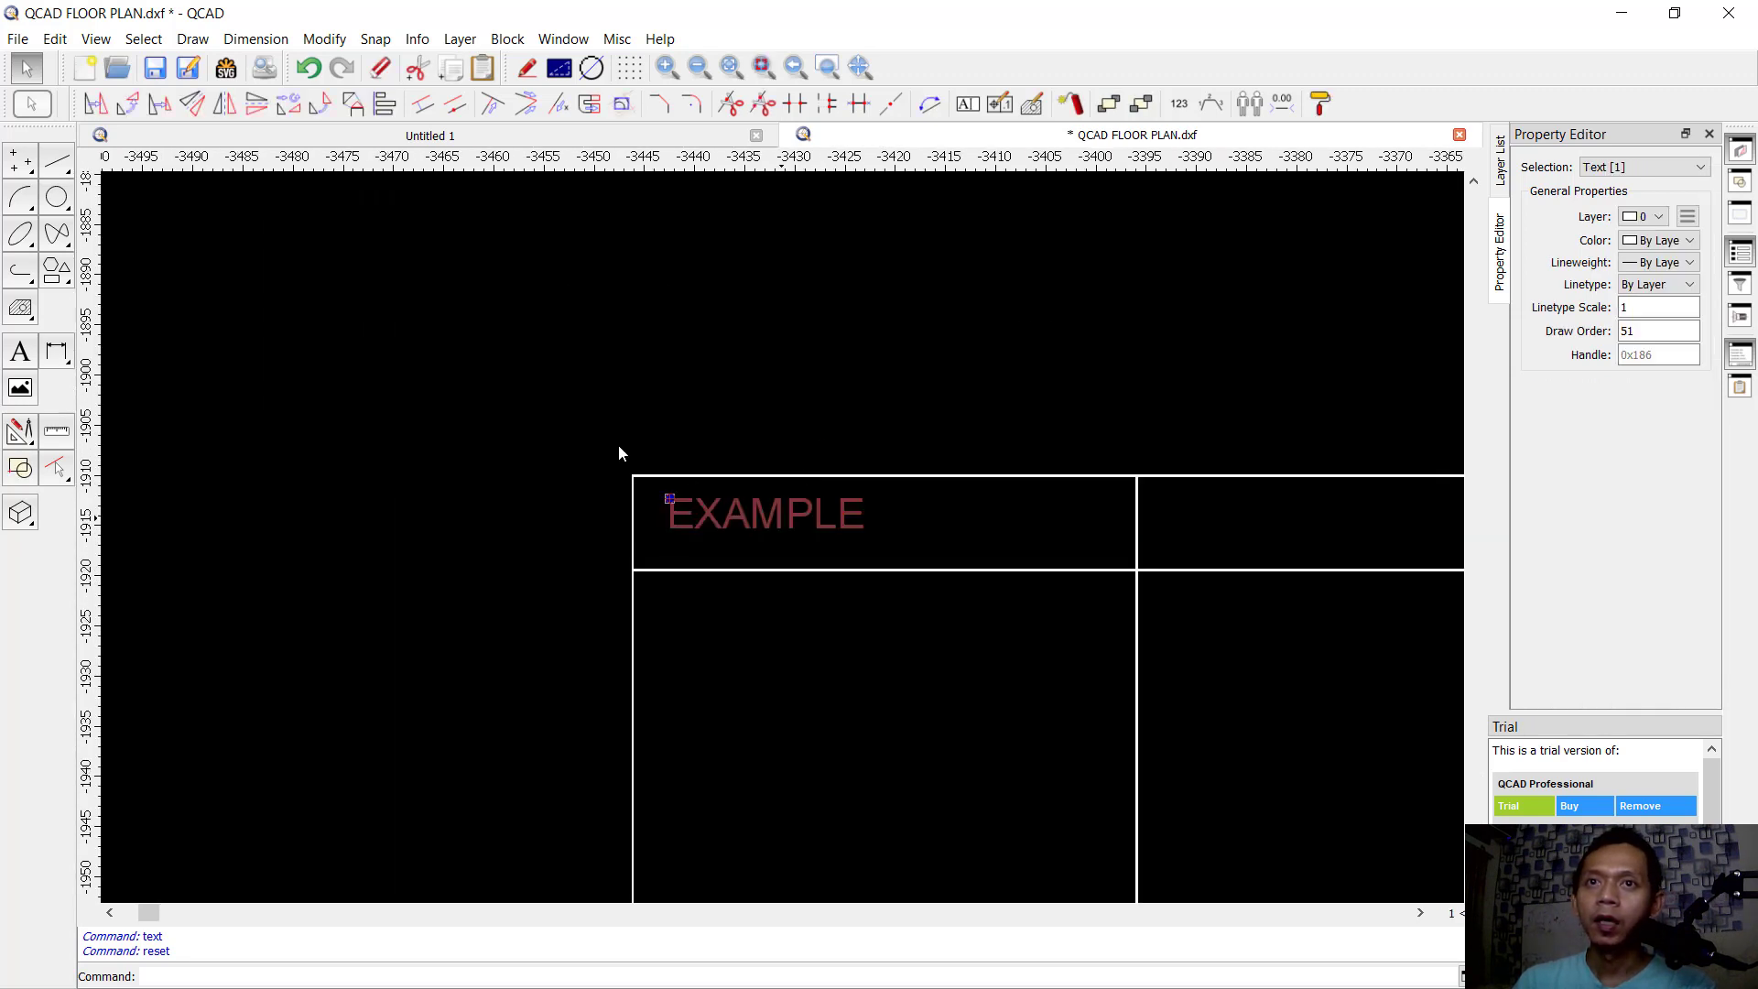
click(97, 103)
click(895, 524)
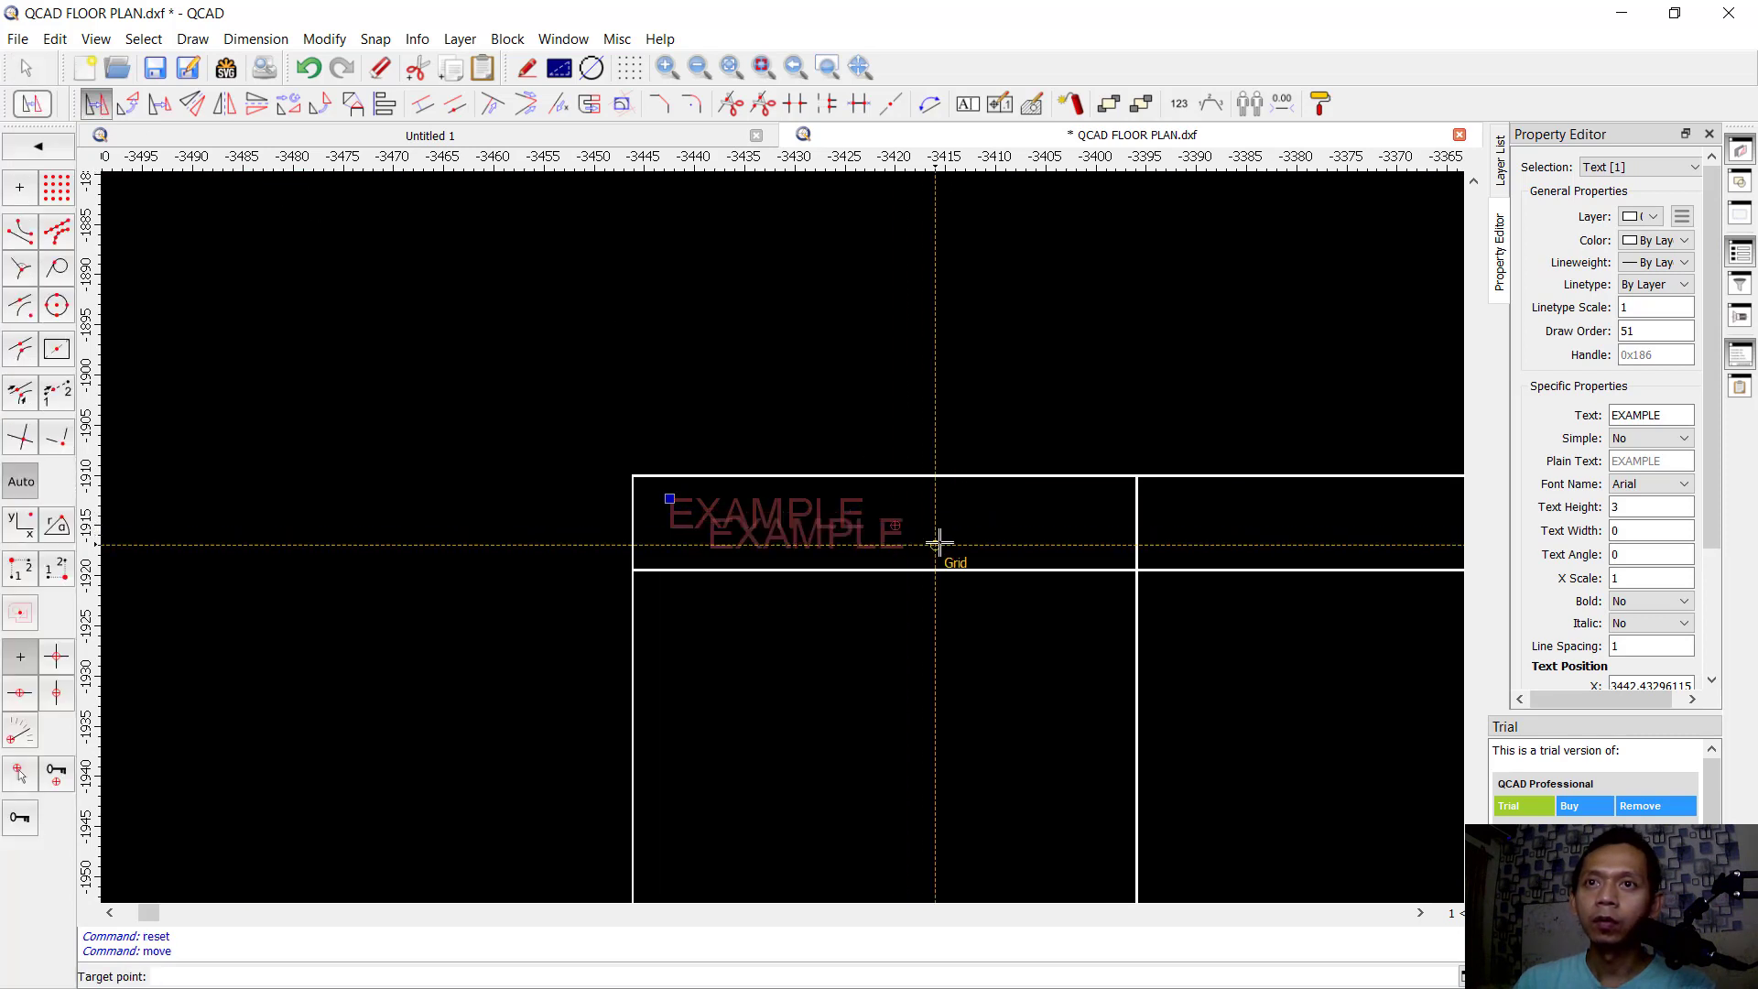
click(996, 534)
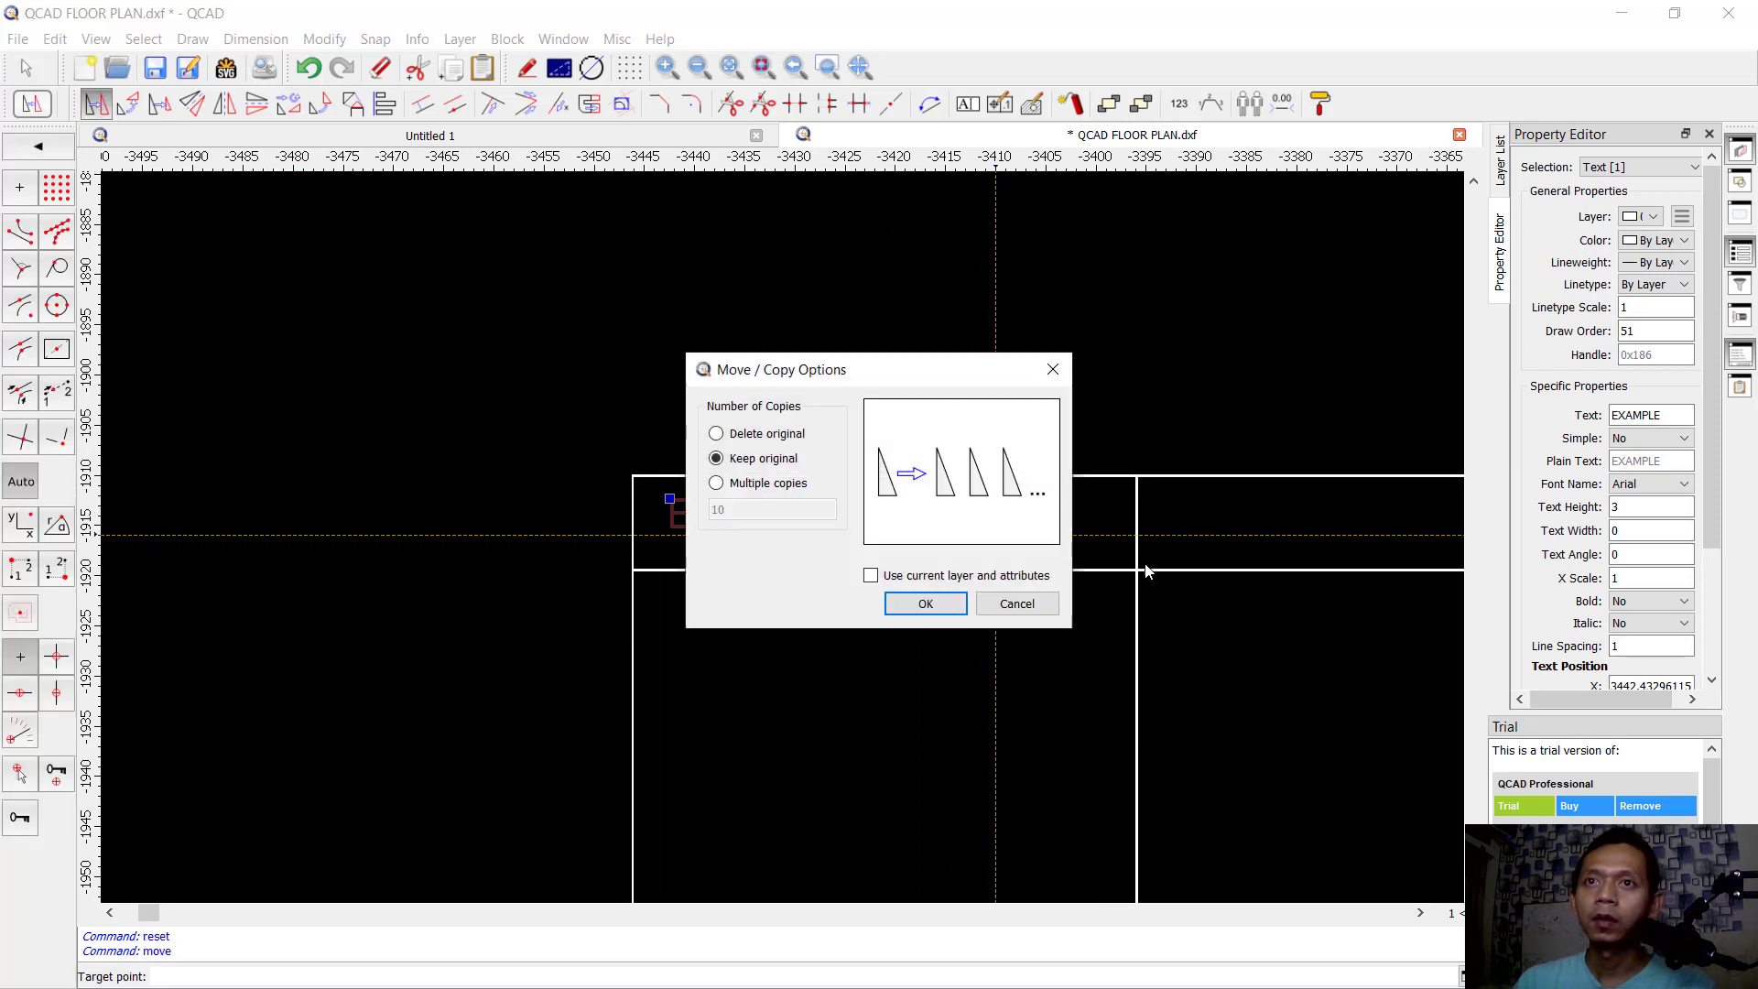
click(742, 434)
click(926, 603)
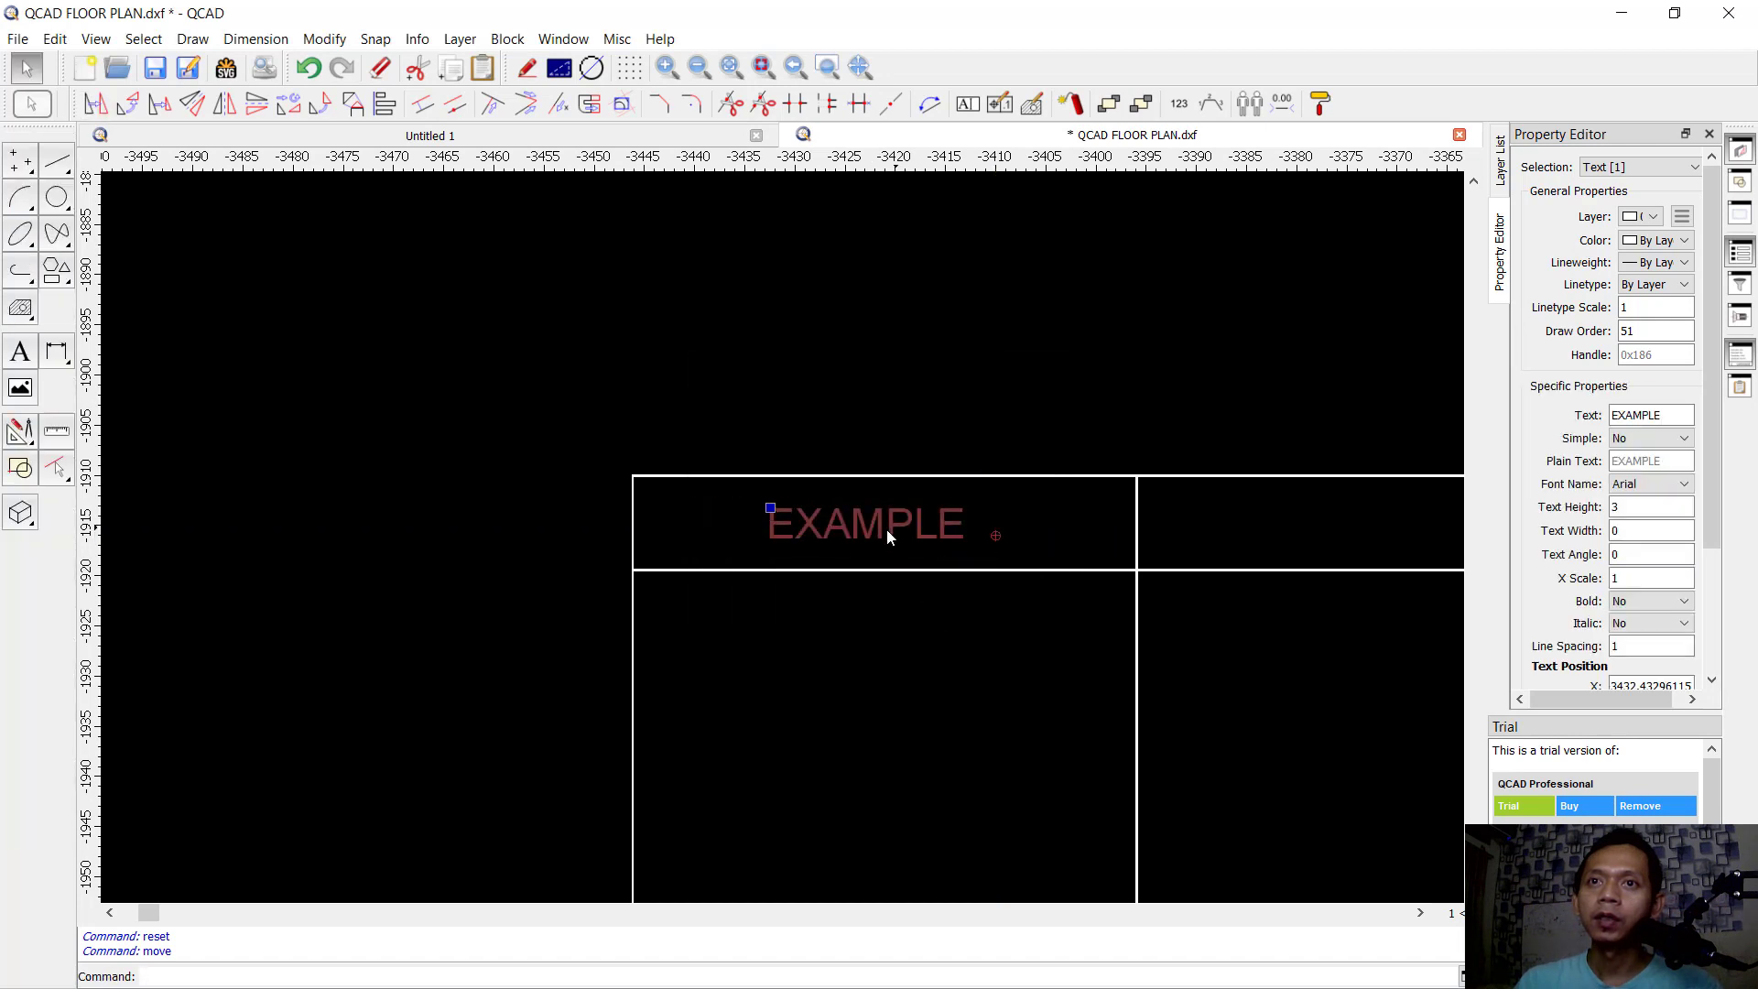
scroll(895, 528, down, 8)
scroll(1008, 495, down, 3)
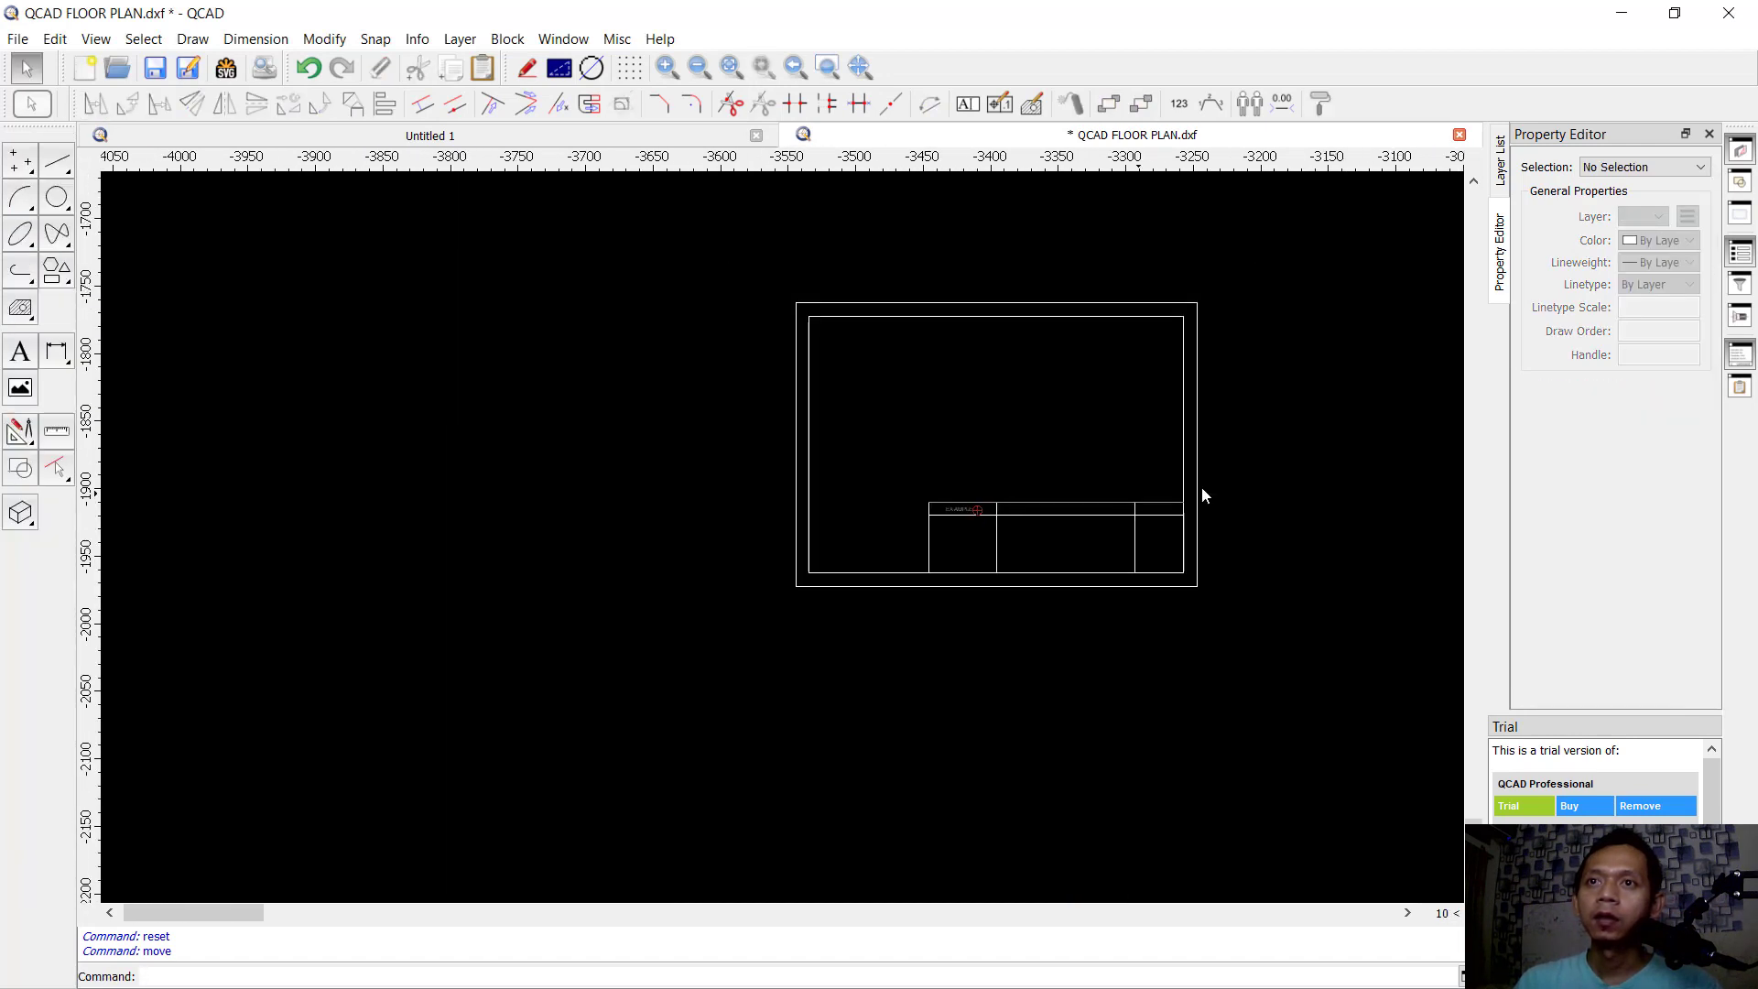
scroll(934, 536, down, 15)
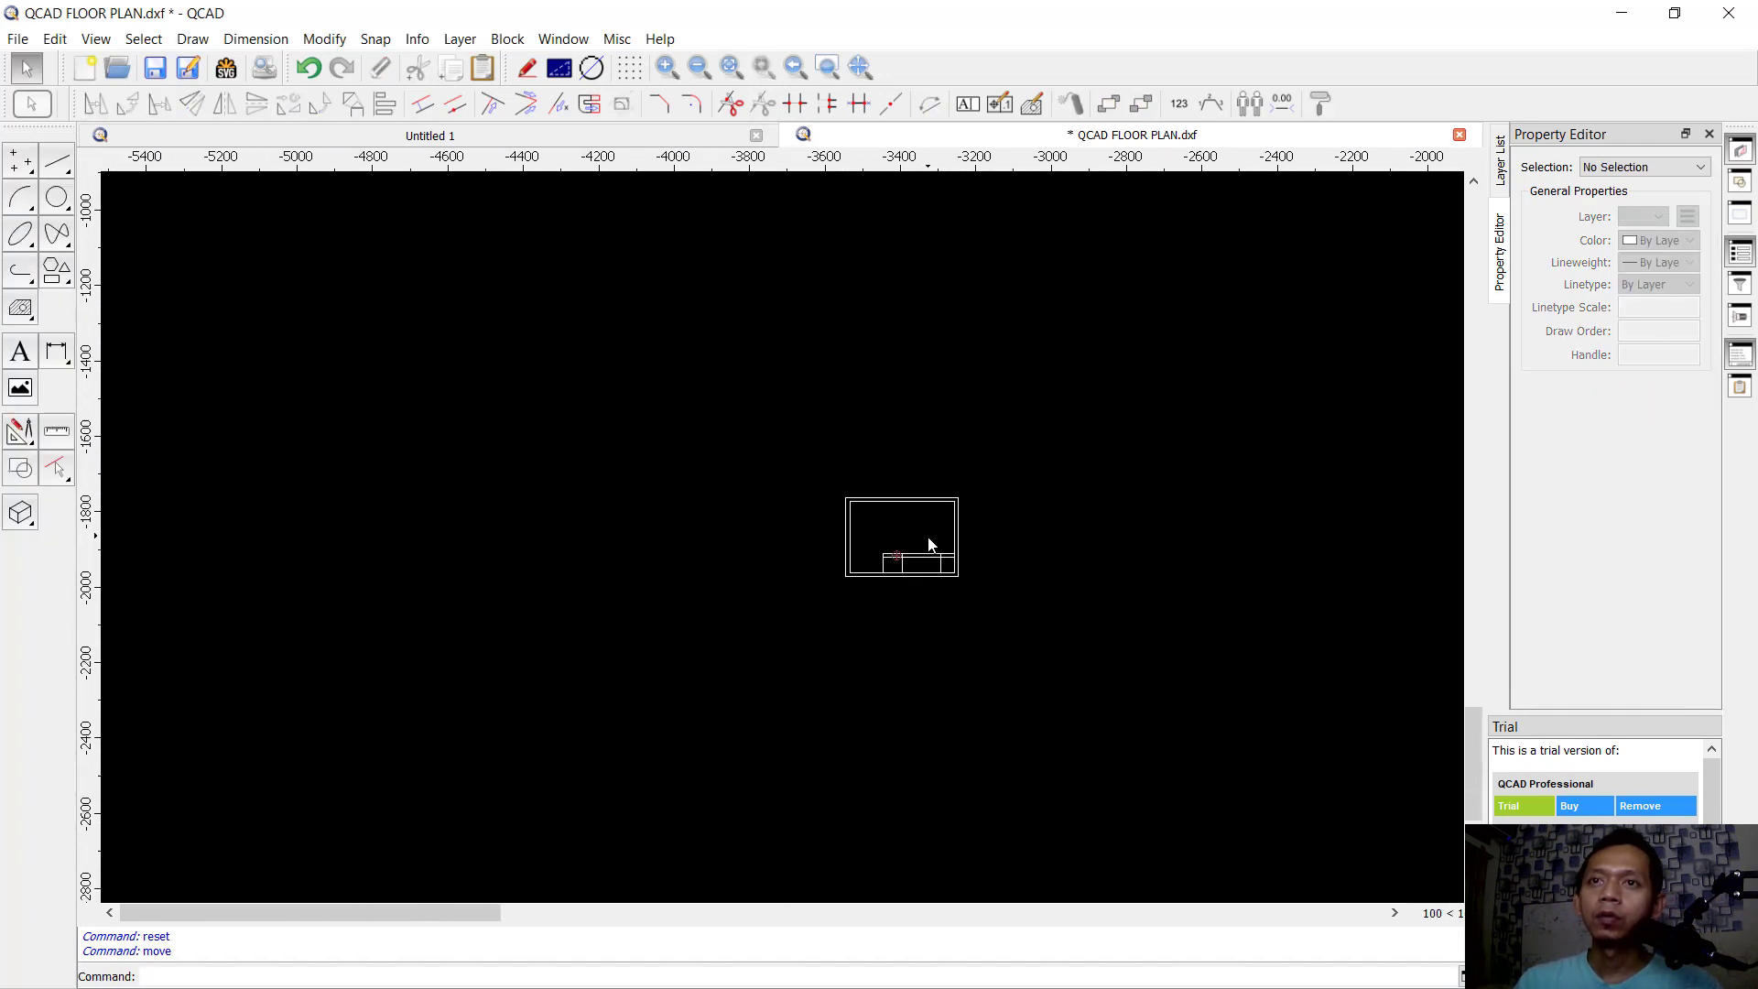
Step: Scale the selected frame and title block by factor 50 from the frame corner
middle_drag(1028, 525, 781, 668)
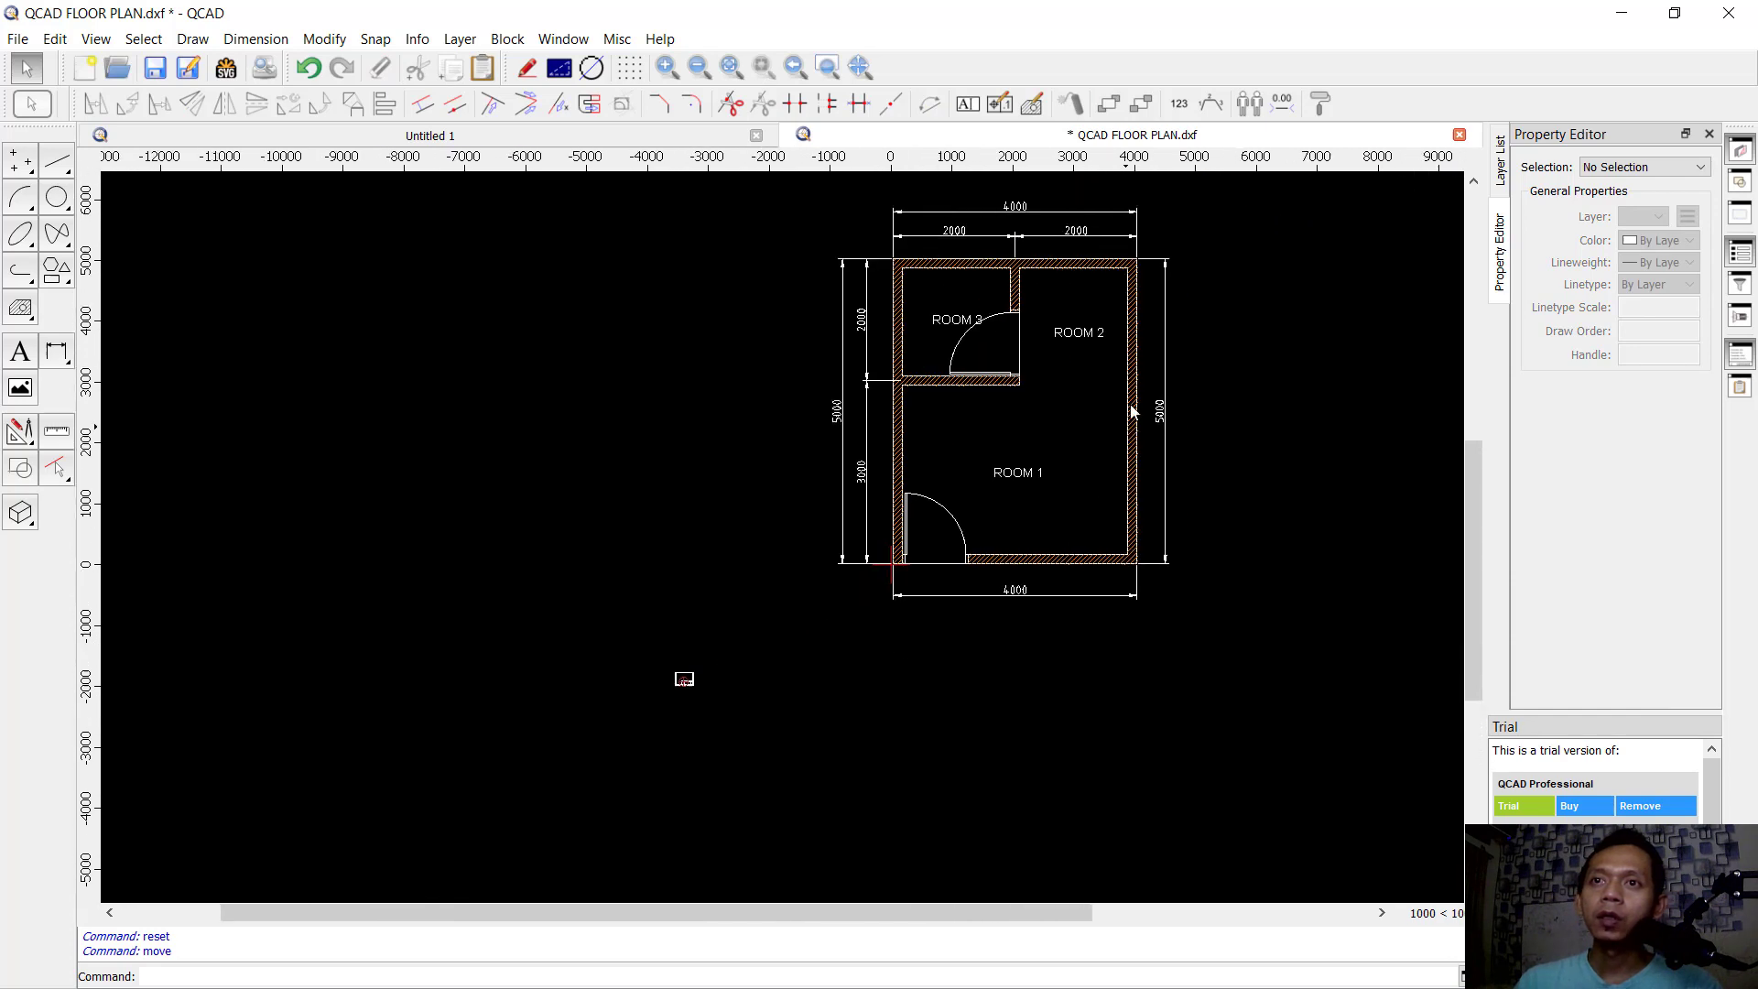
scroll(682, 679, up, 13)
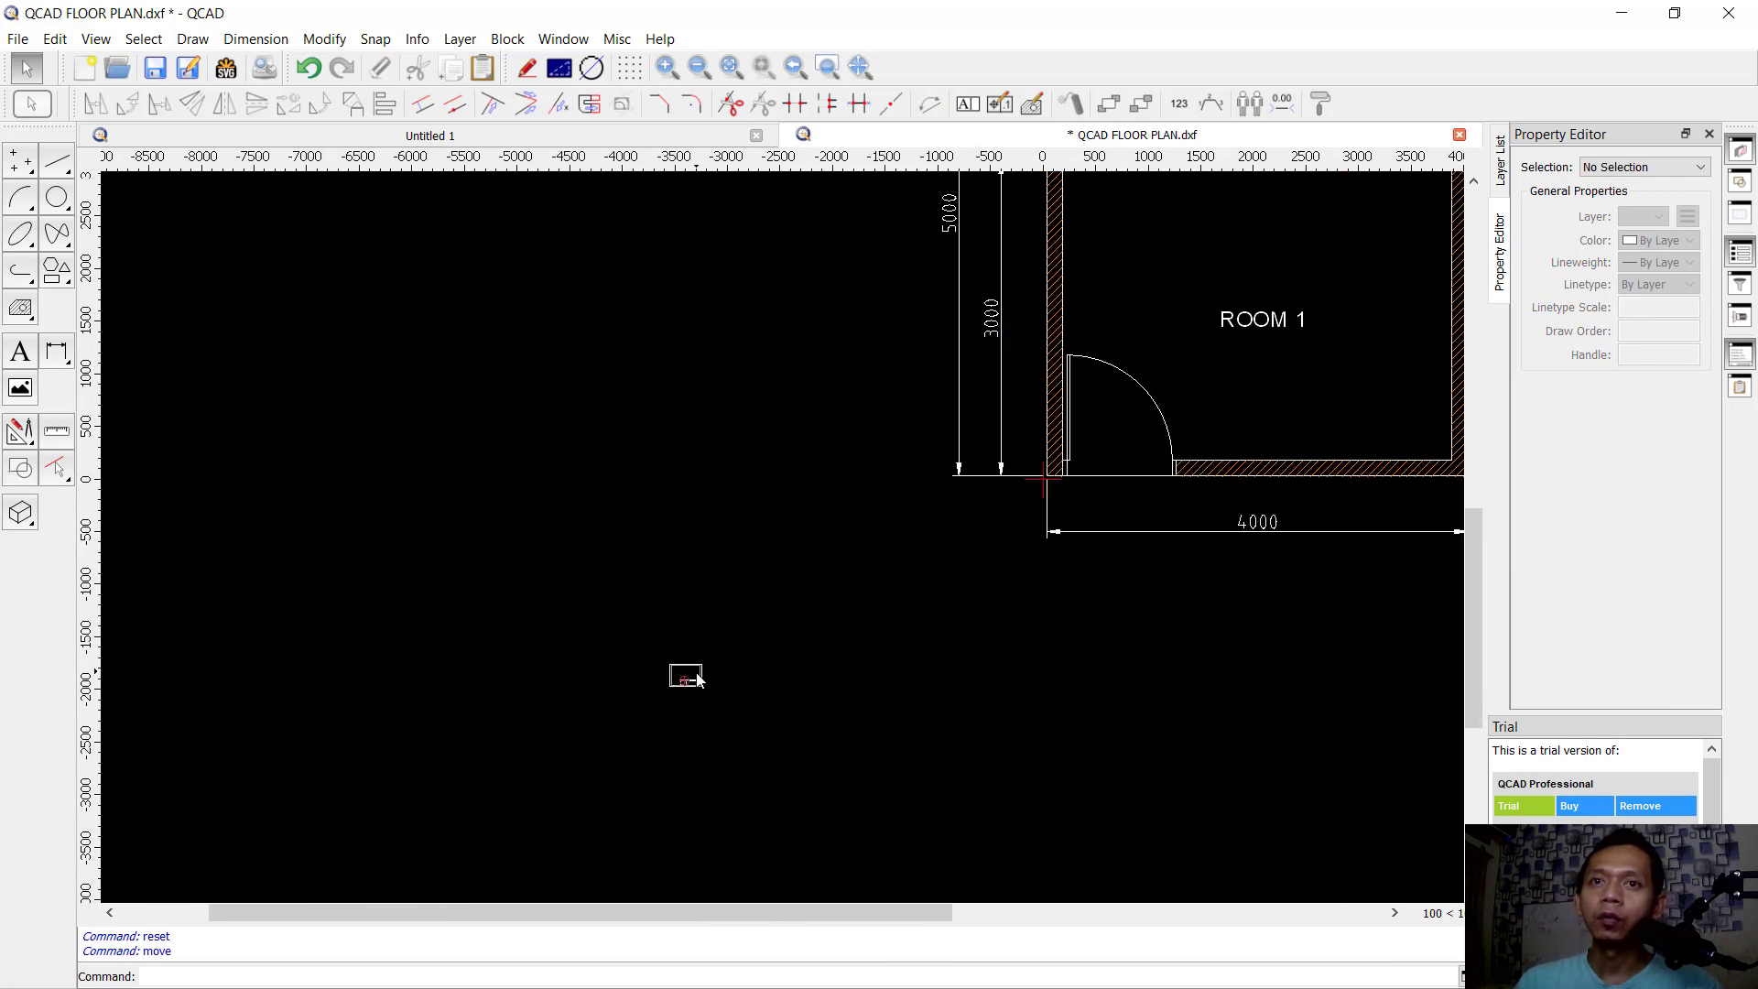
scroll(685, 678, up, 4)
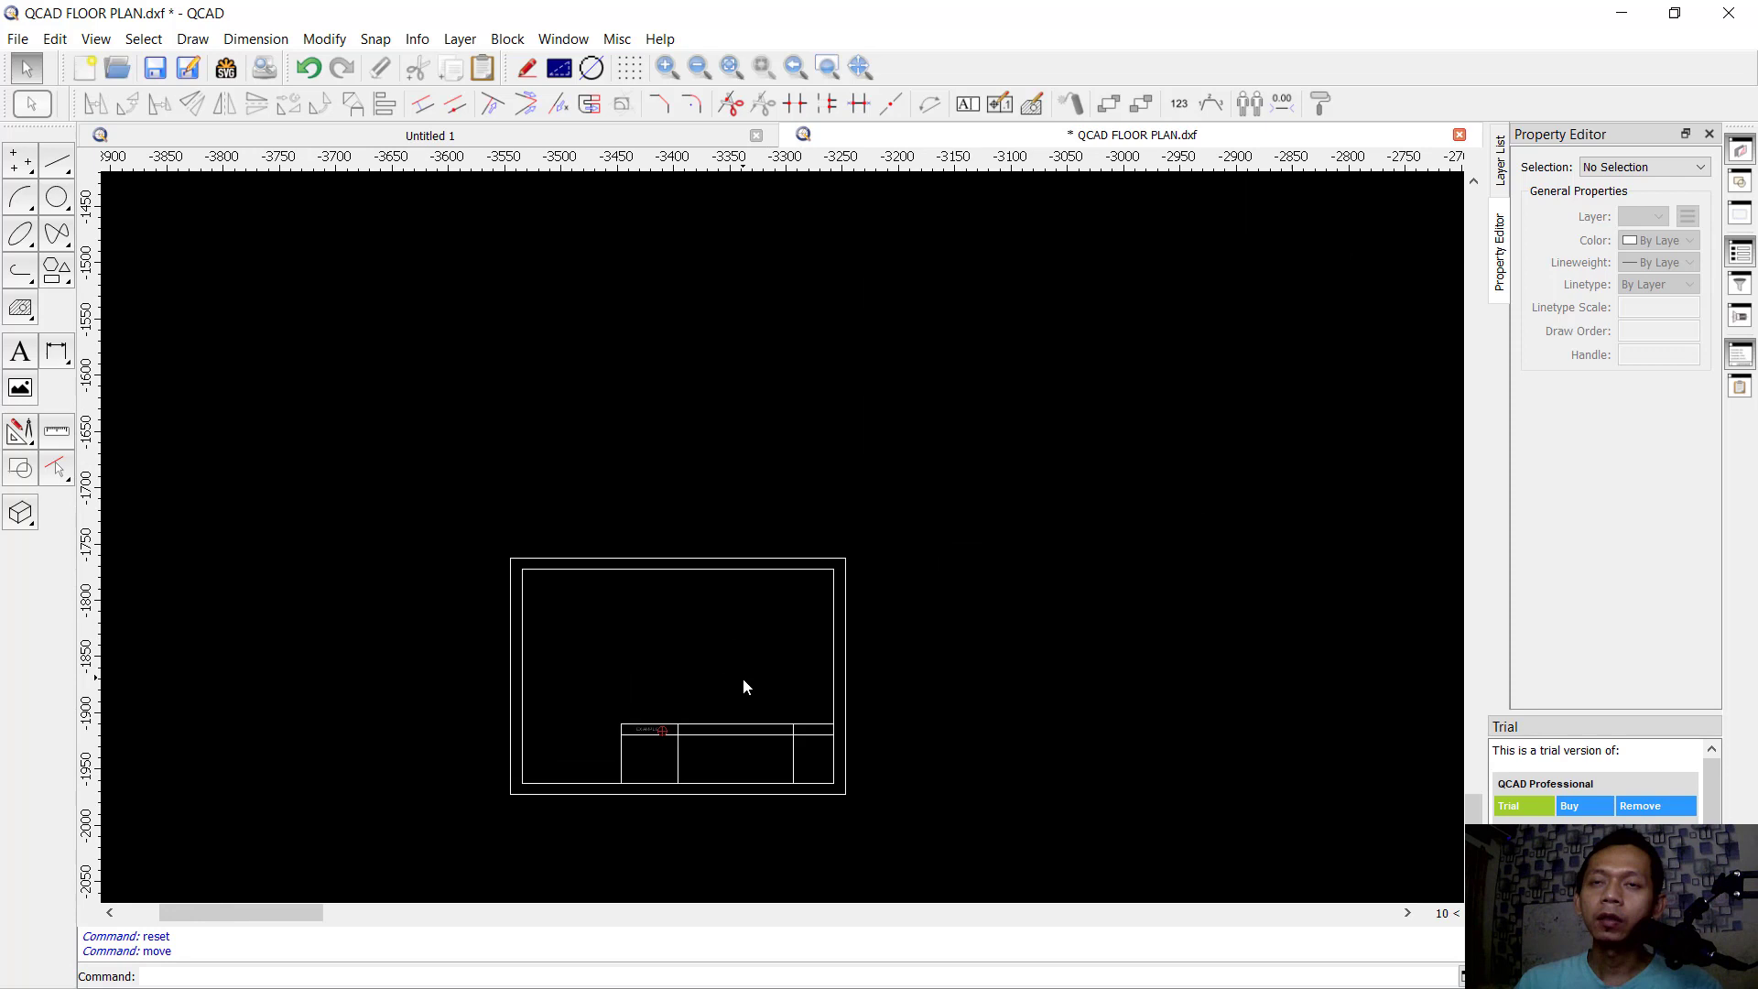
scroll(750, 690, down, 9)
scroll(757, 683, up, 7)
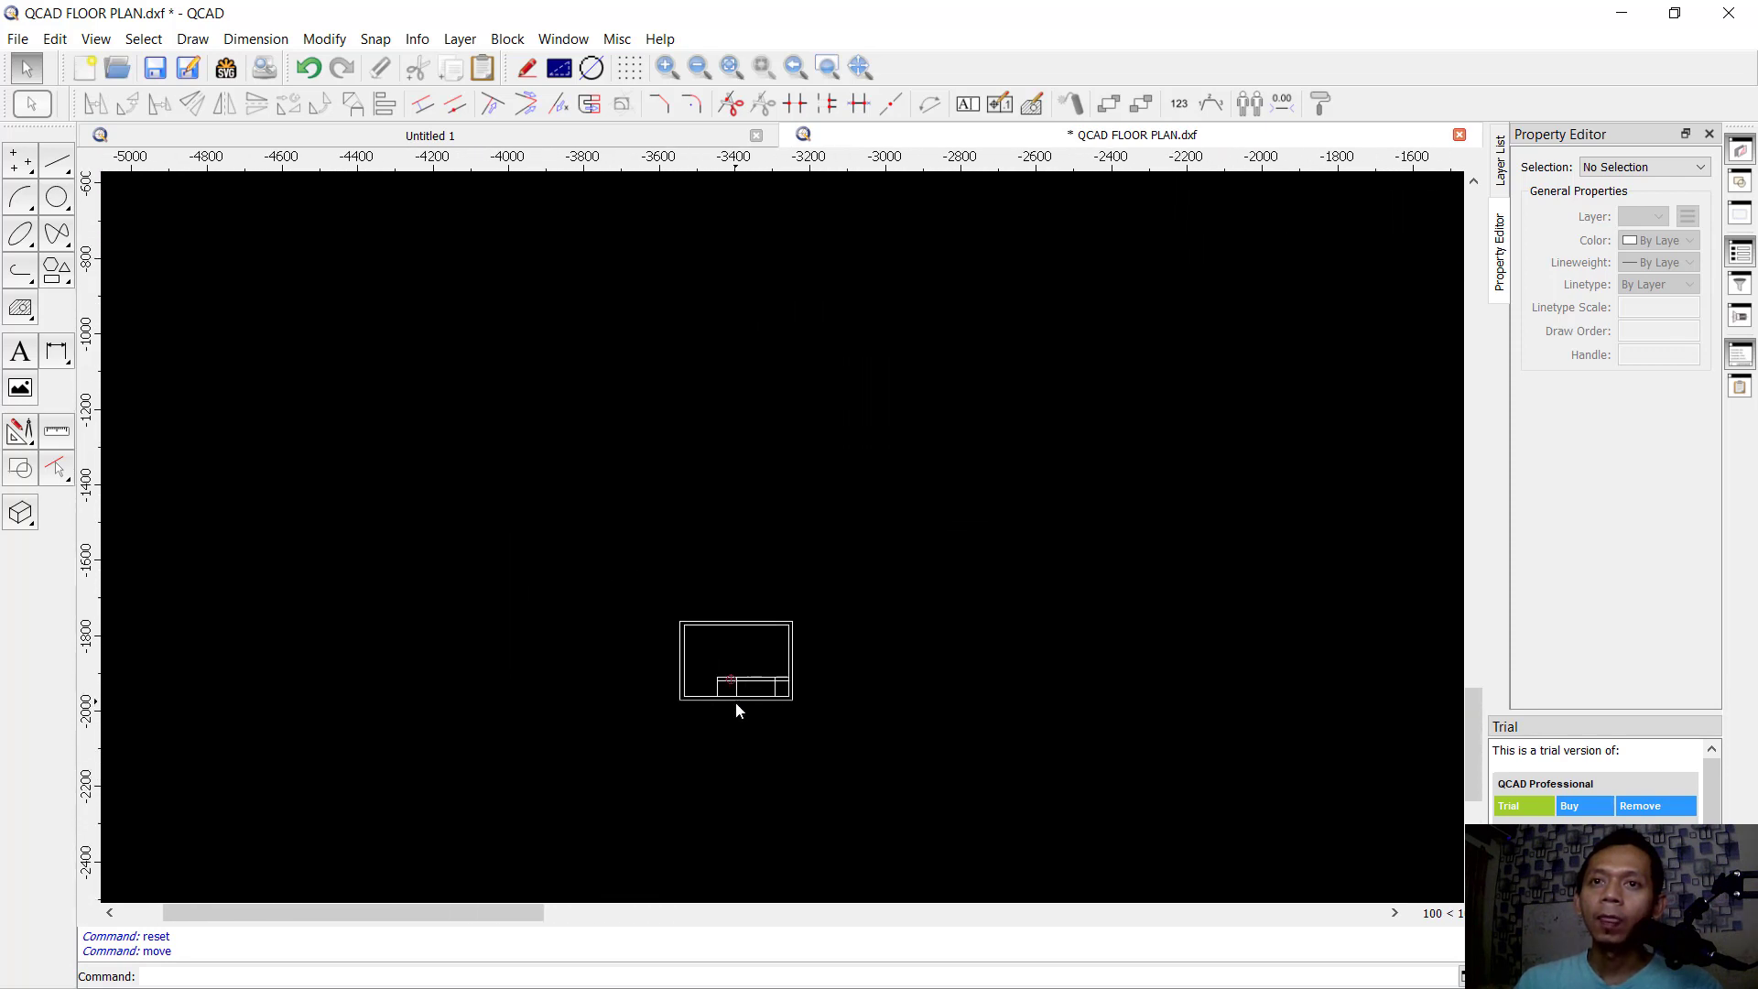
scroll(758, 620, down, 4)
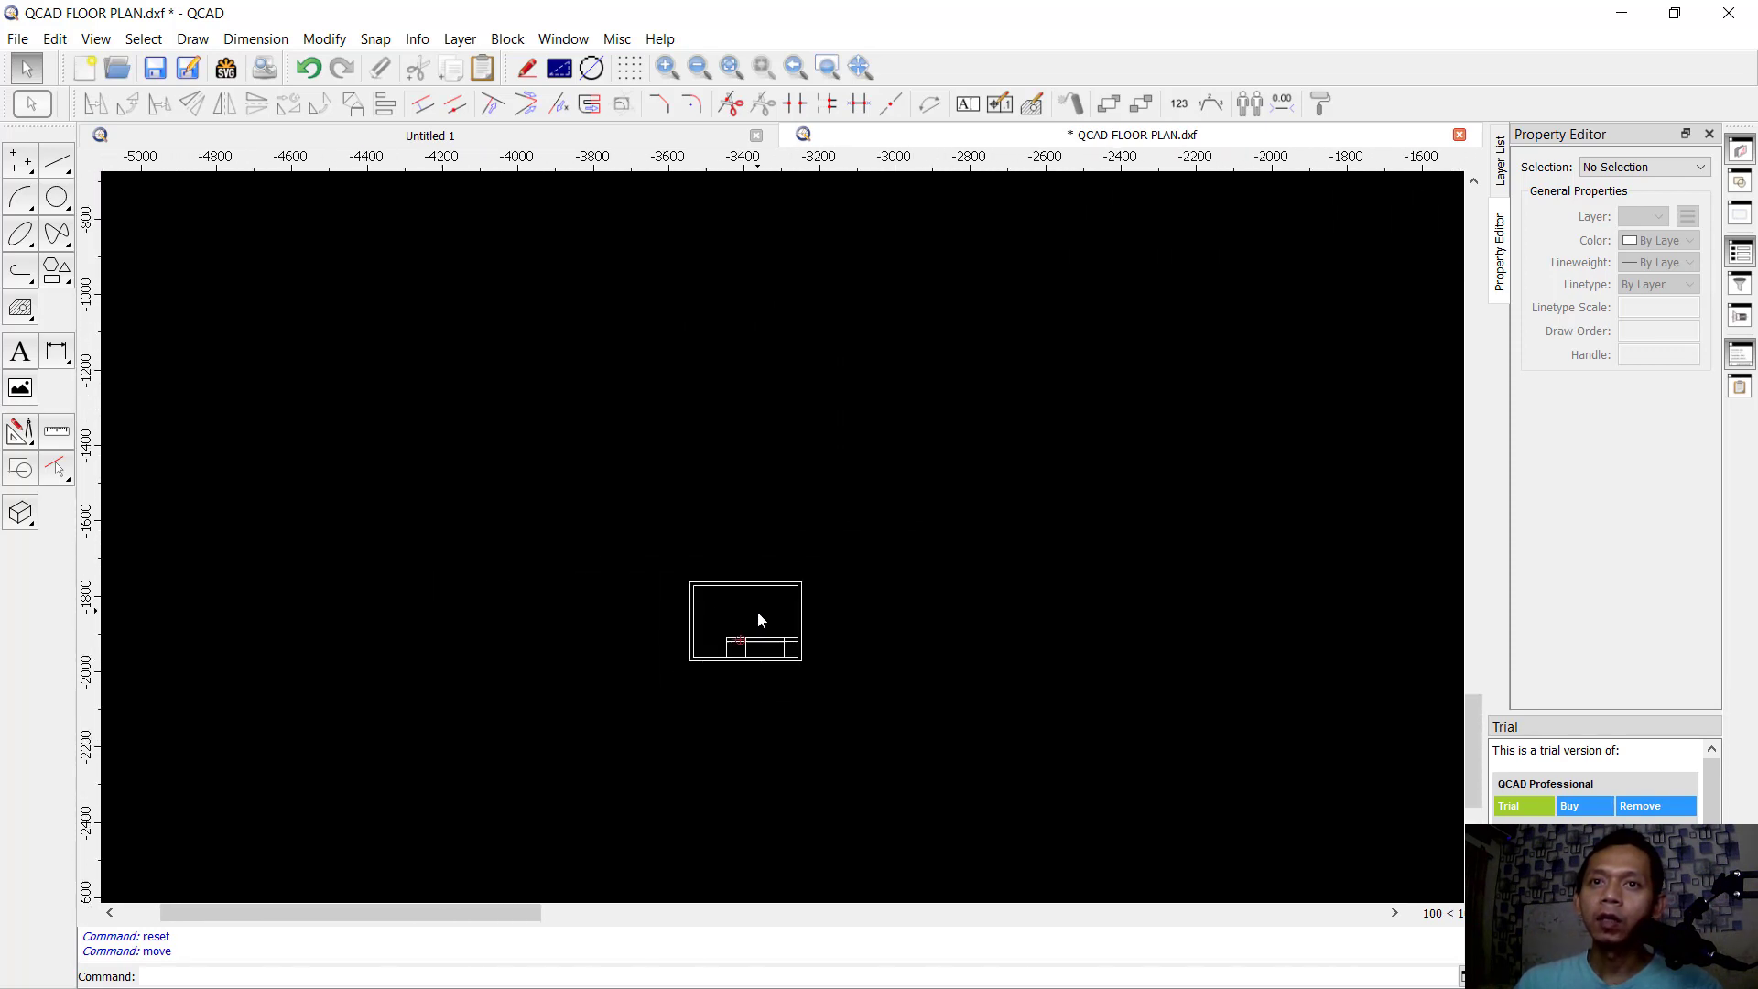
drag(902, 503, 592, 702)
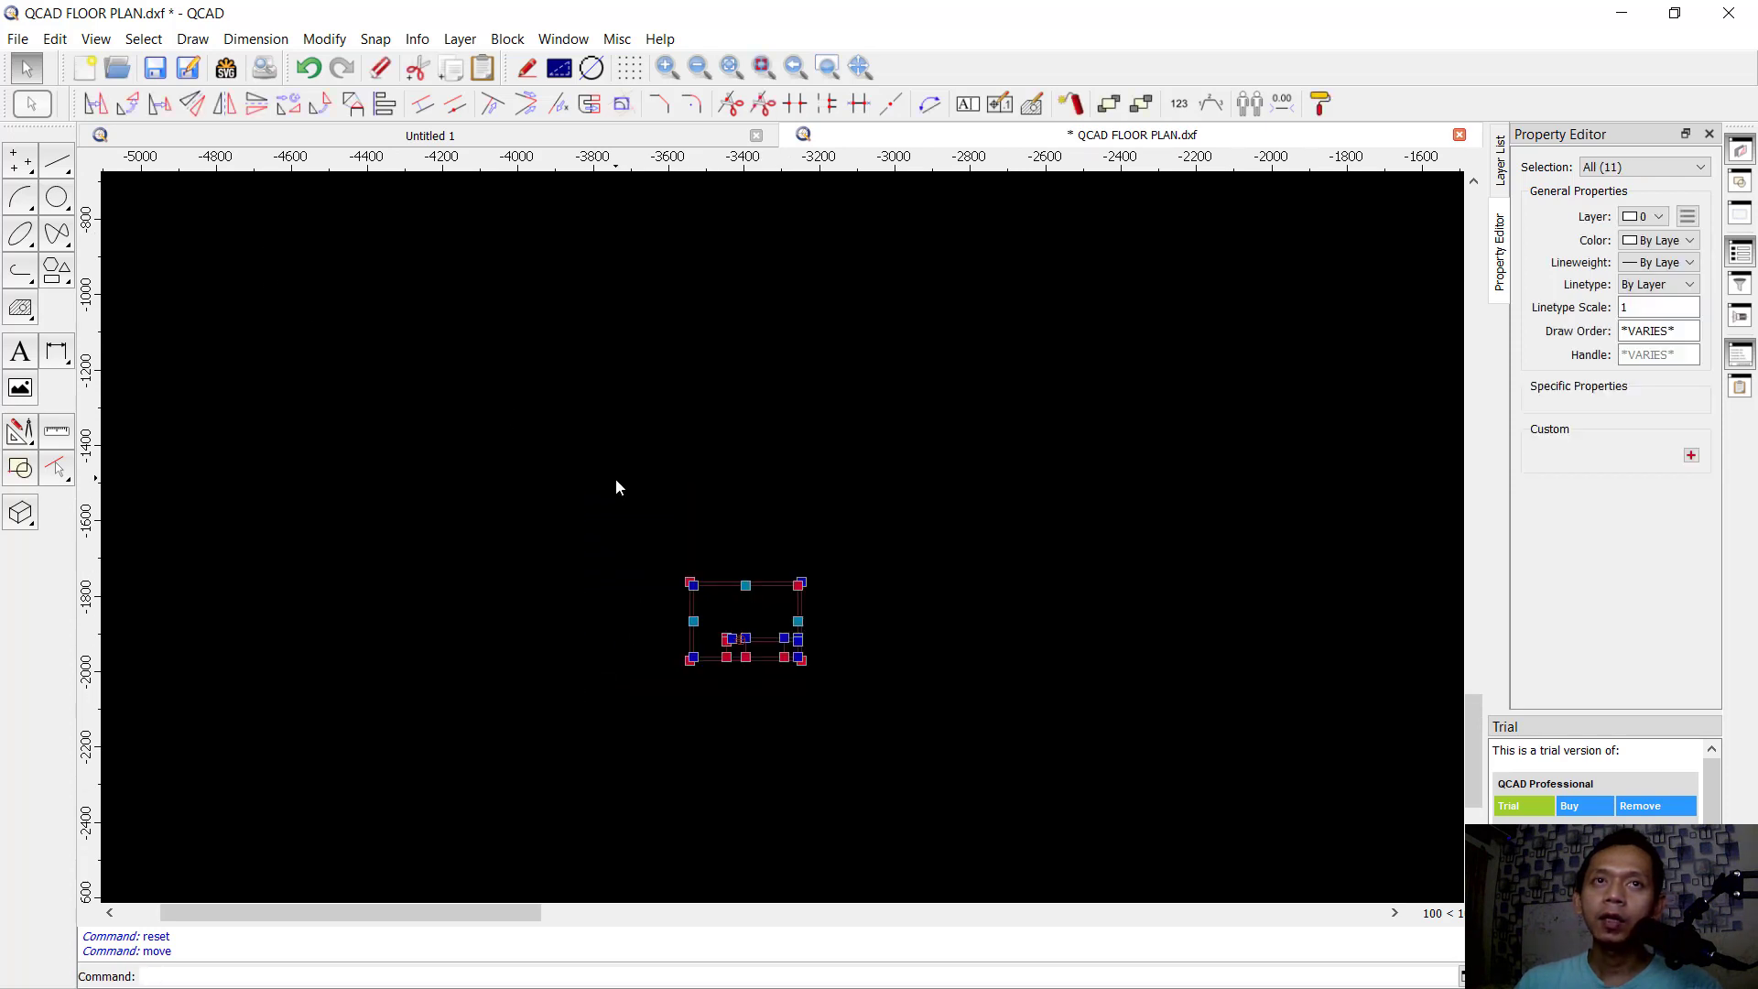
click(159, 104)
scroll(702, 683, up, 12)
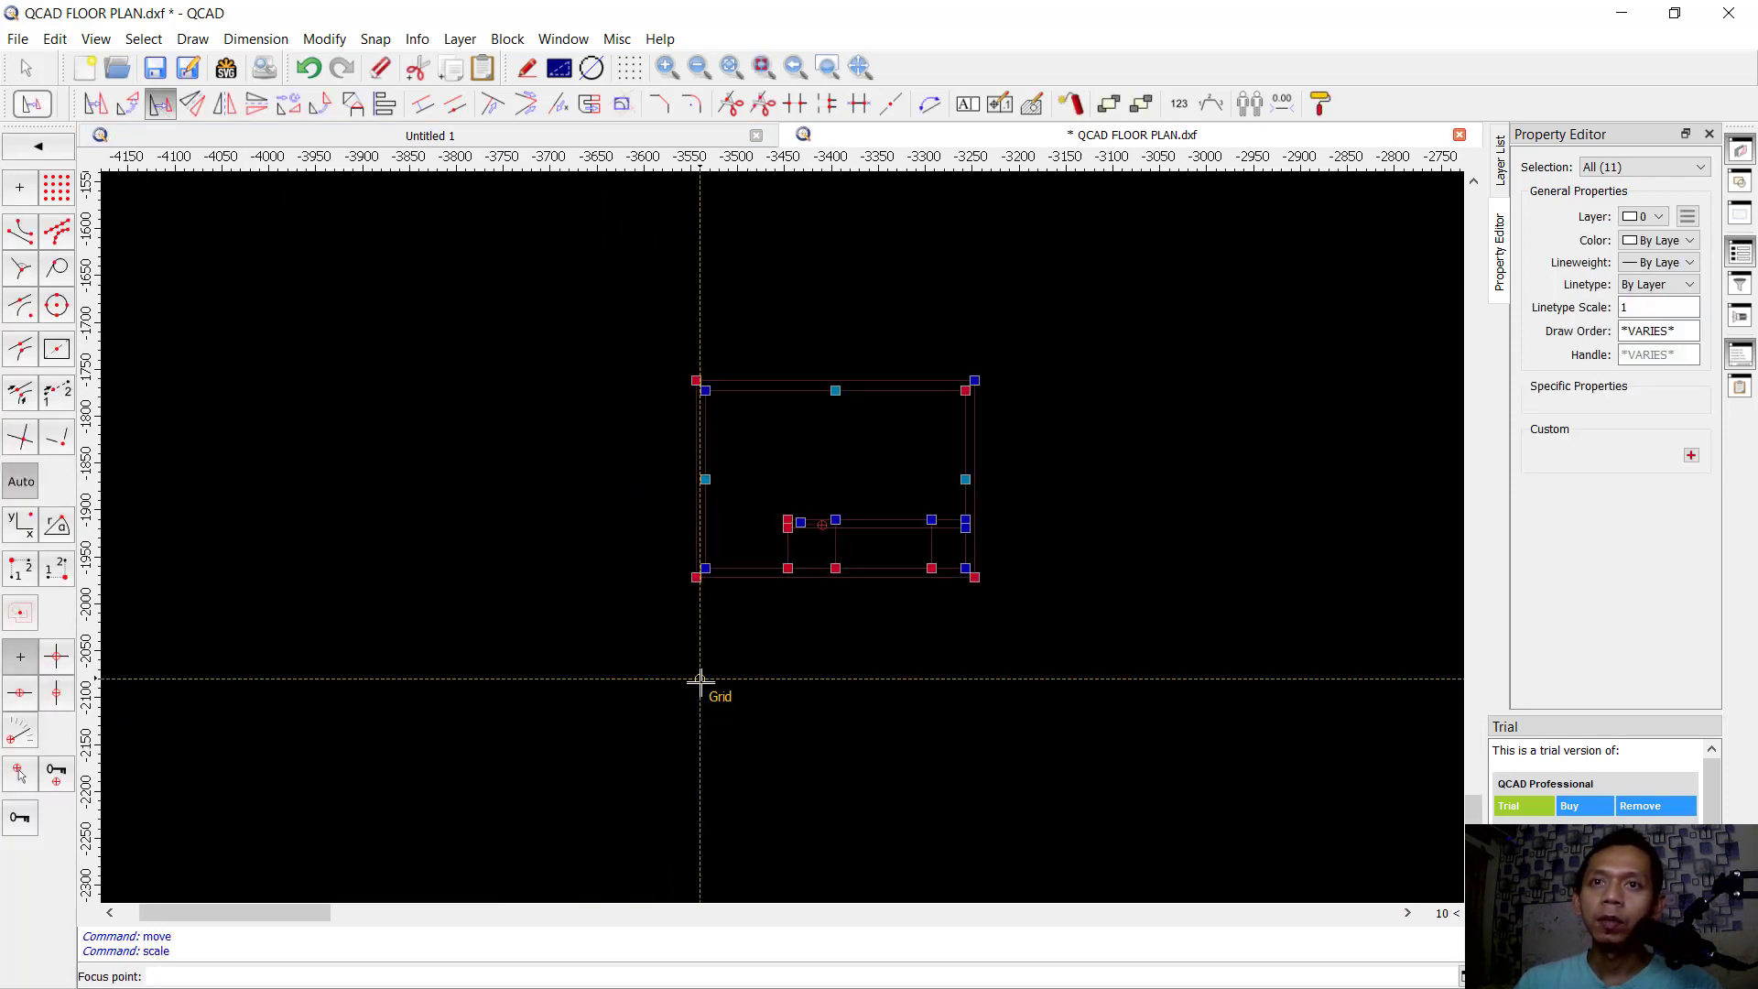
click(690, 466)
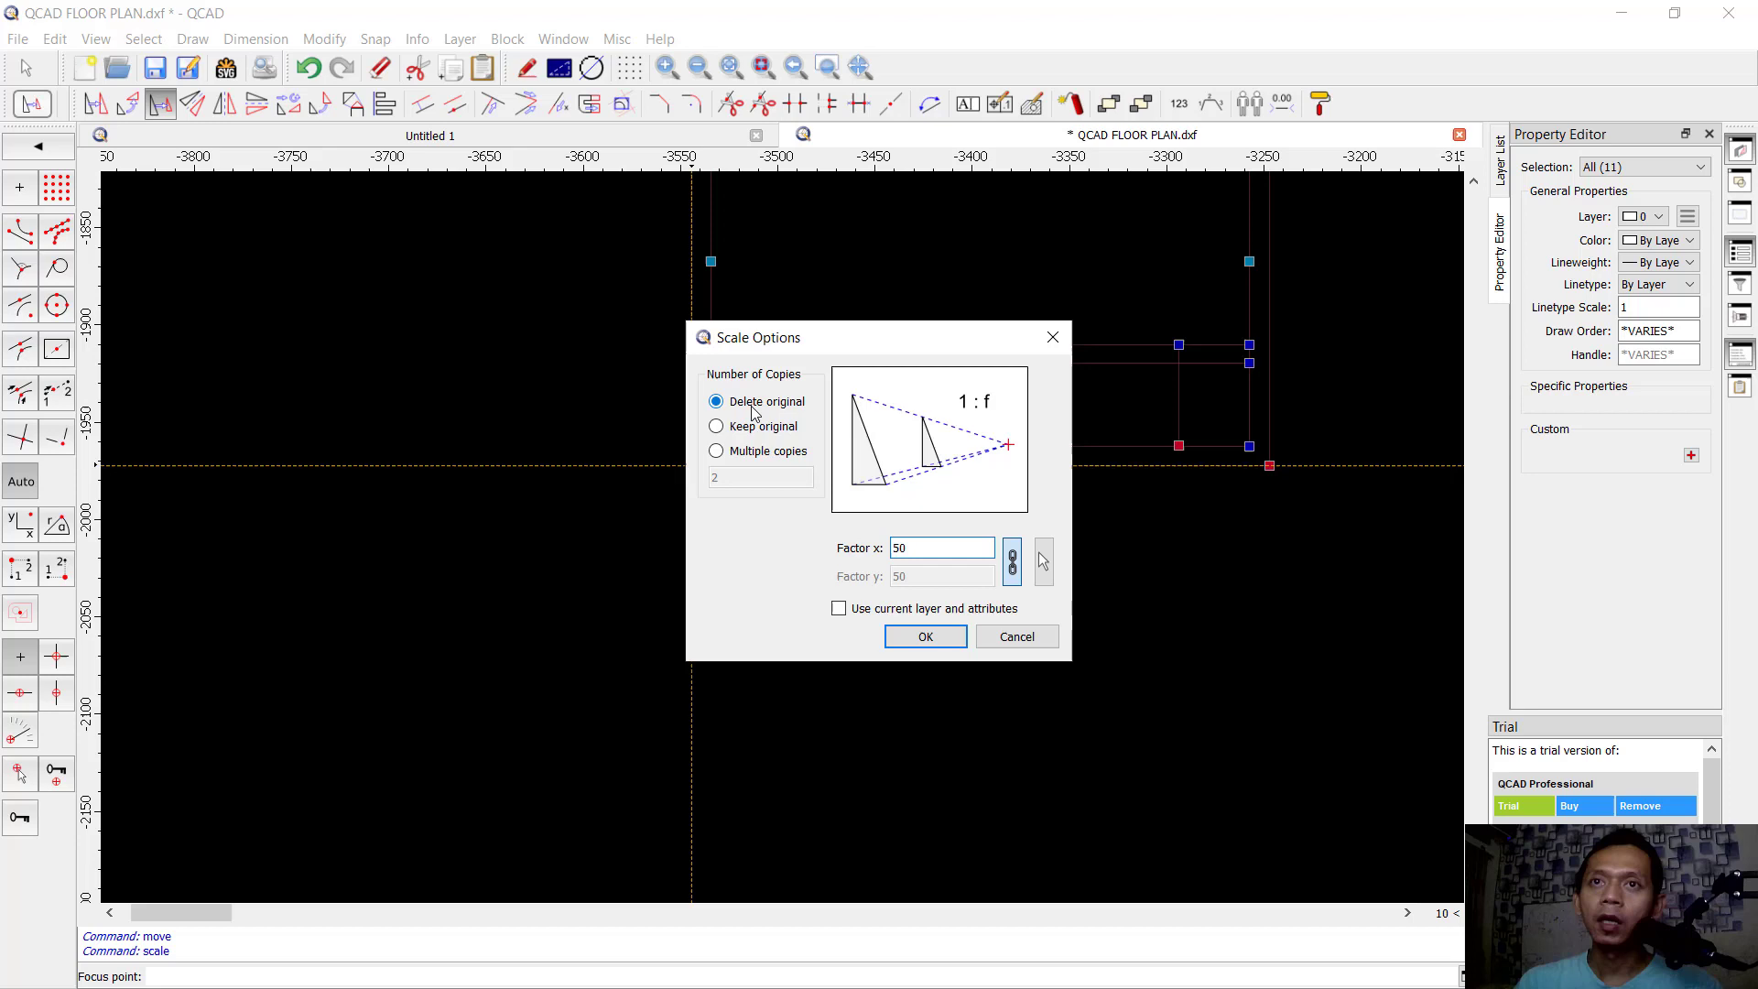
click(925, 638)
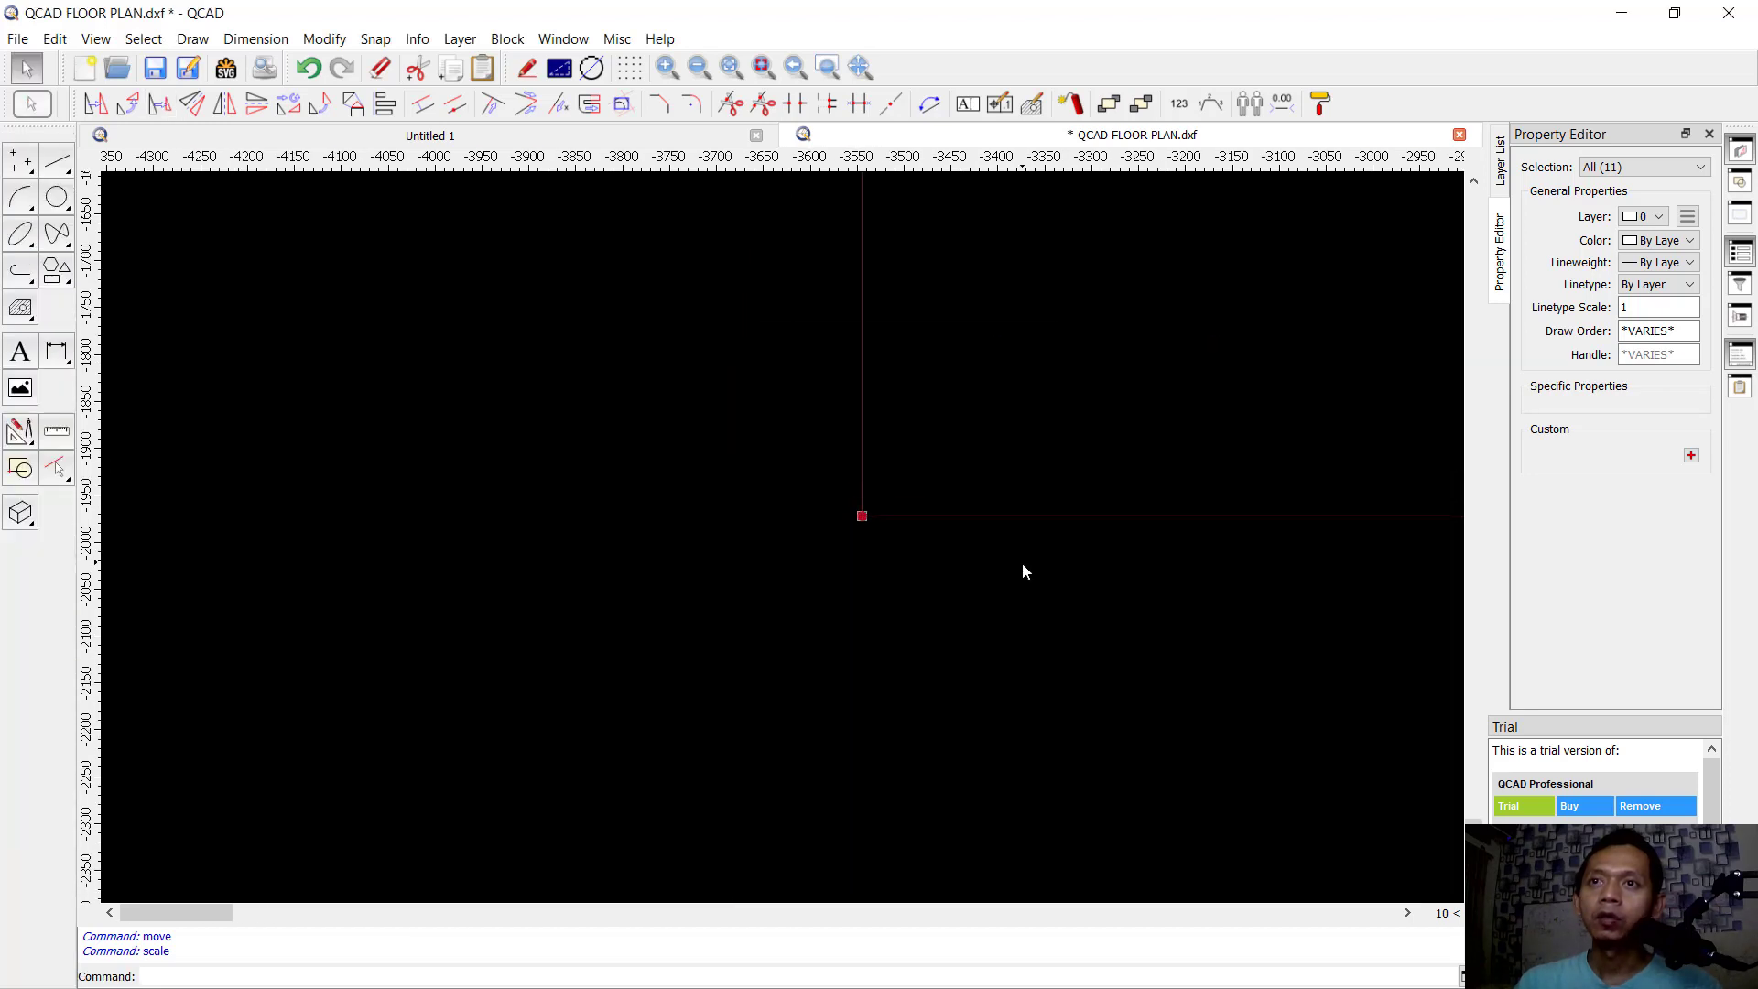
scroll(1023, 564, down, 15)
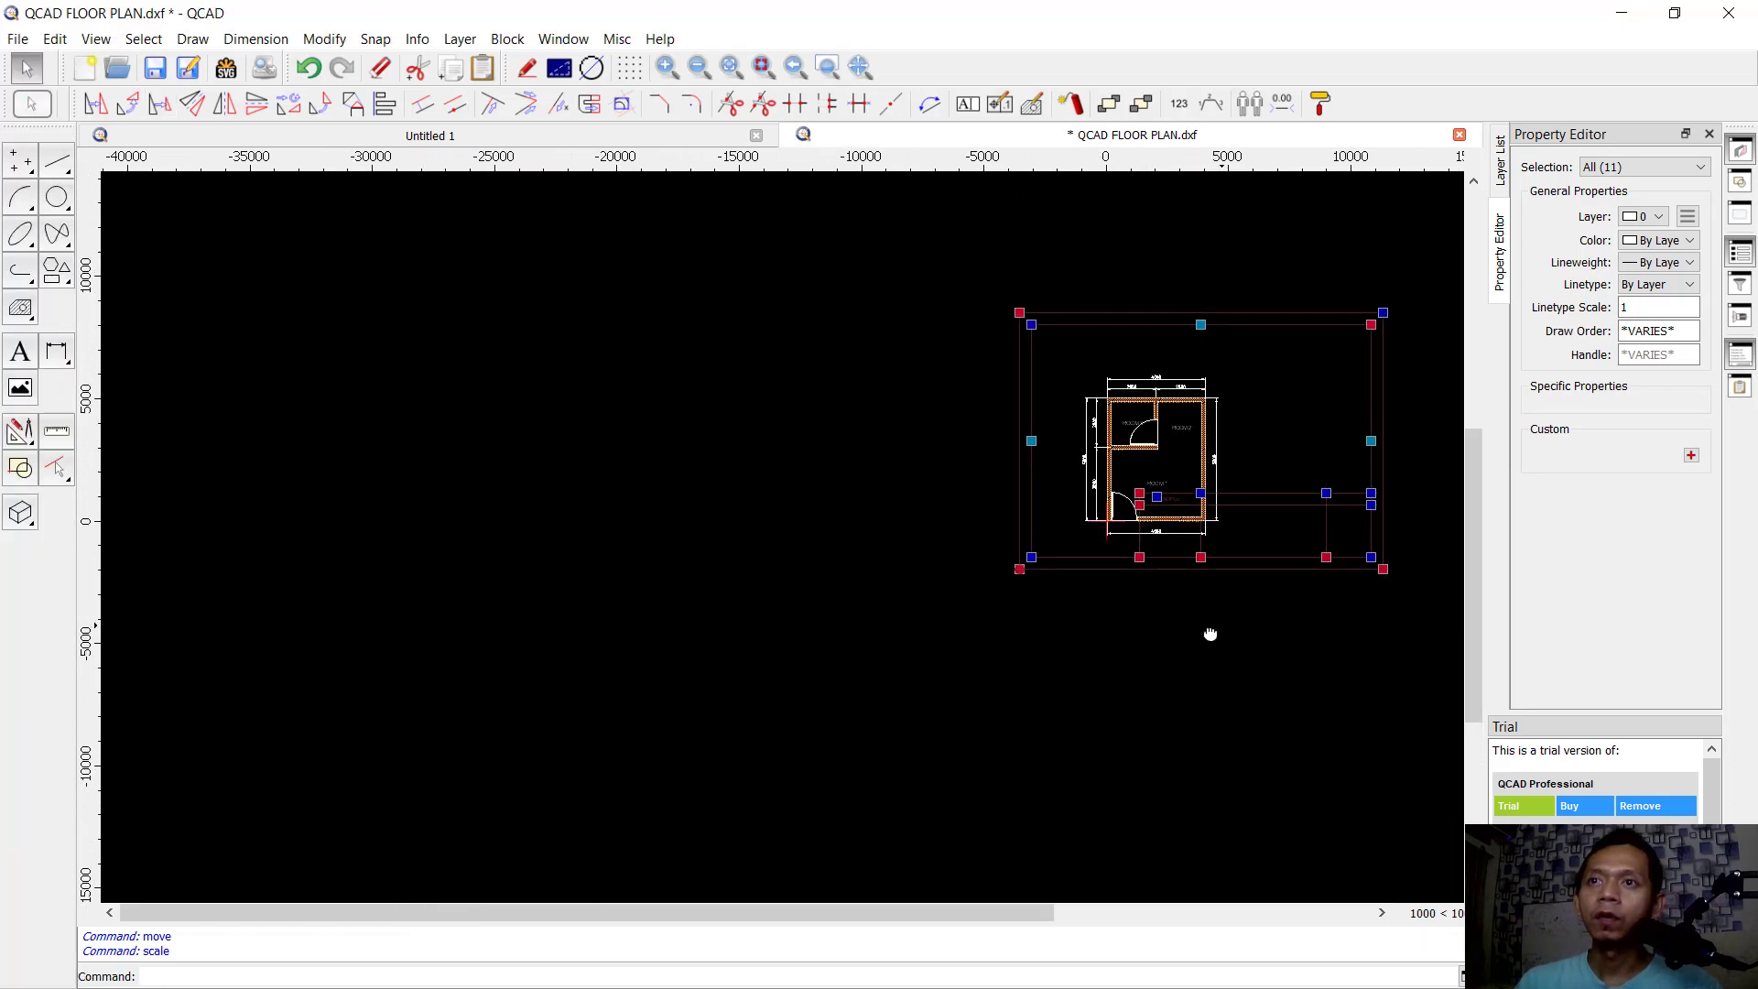
Step: Move the enlarged frame around the floor plan, leaving the EXAMPLE block below it, deleting the original
middle_drag(1222, 624, 930, 723)
scroll(879, 526, up, 2)
scroll(964, 498, up, 1)
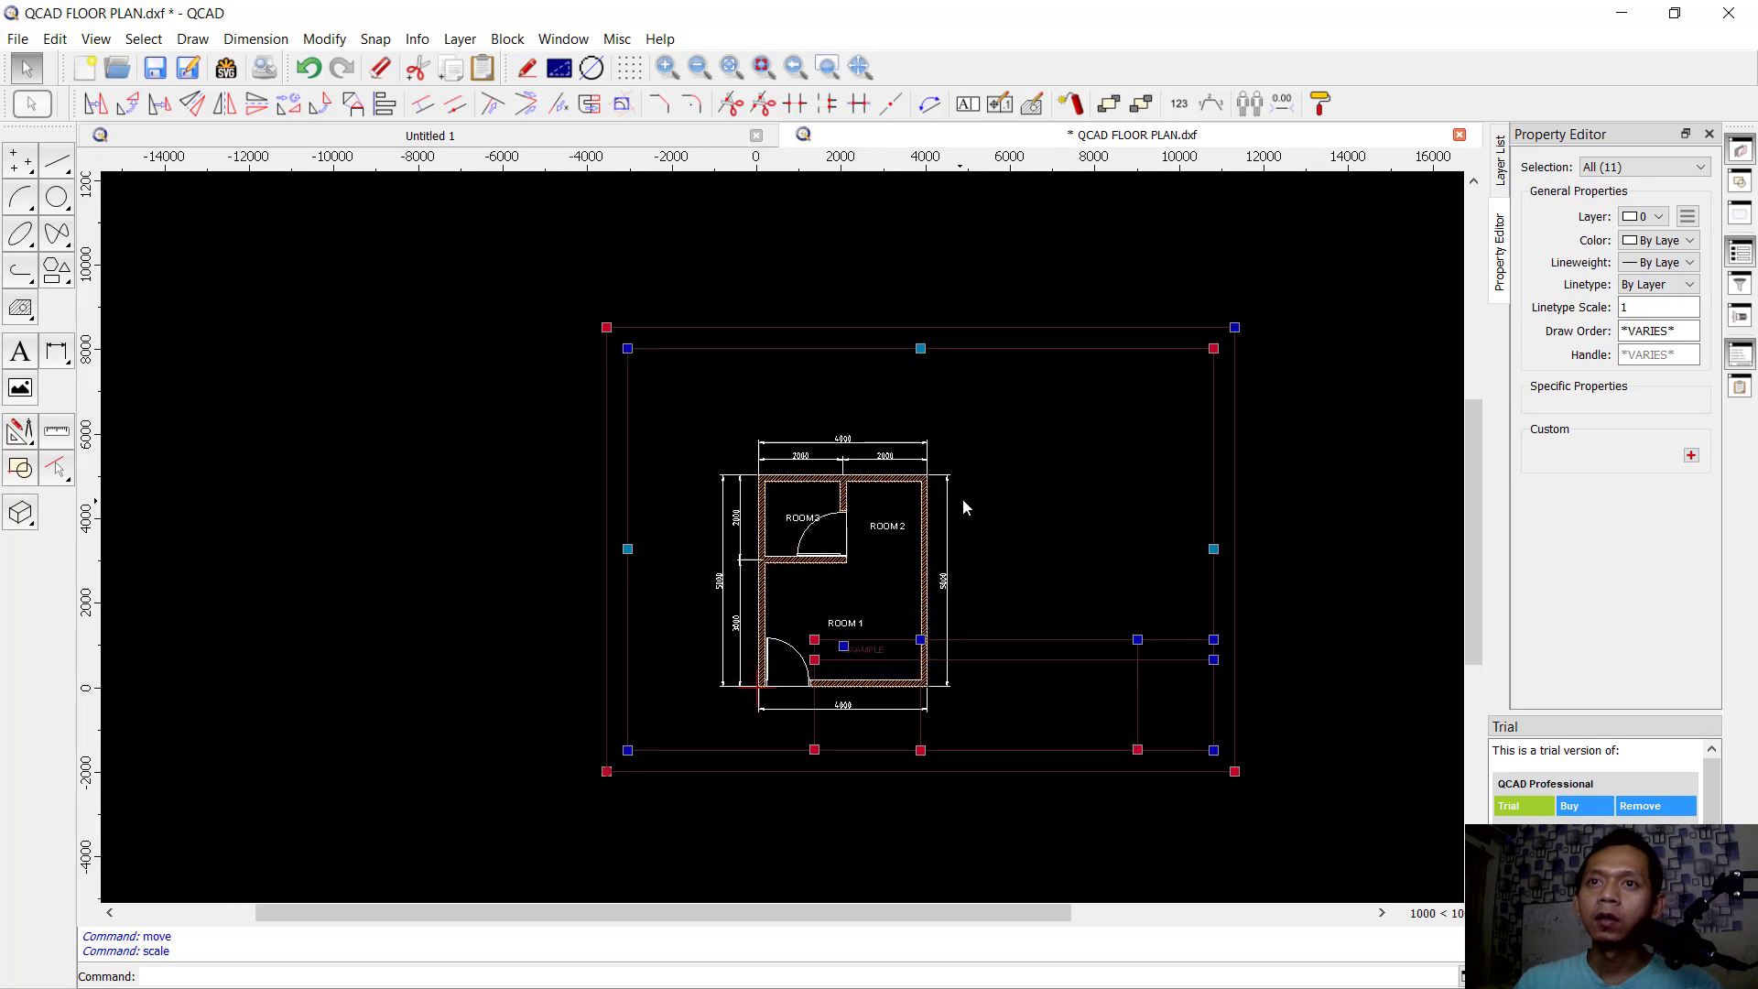
middle_drag(954, 540, 891, 530)
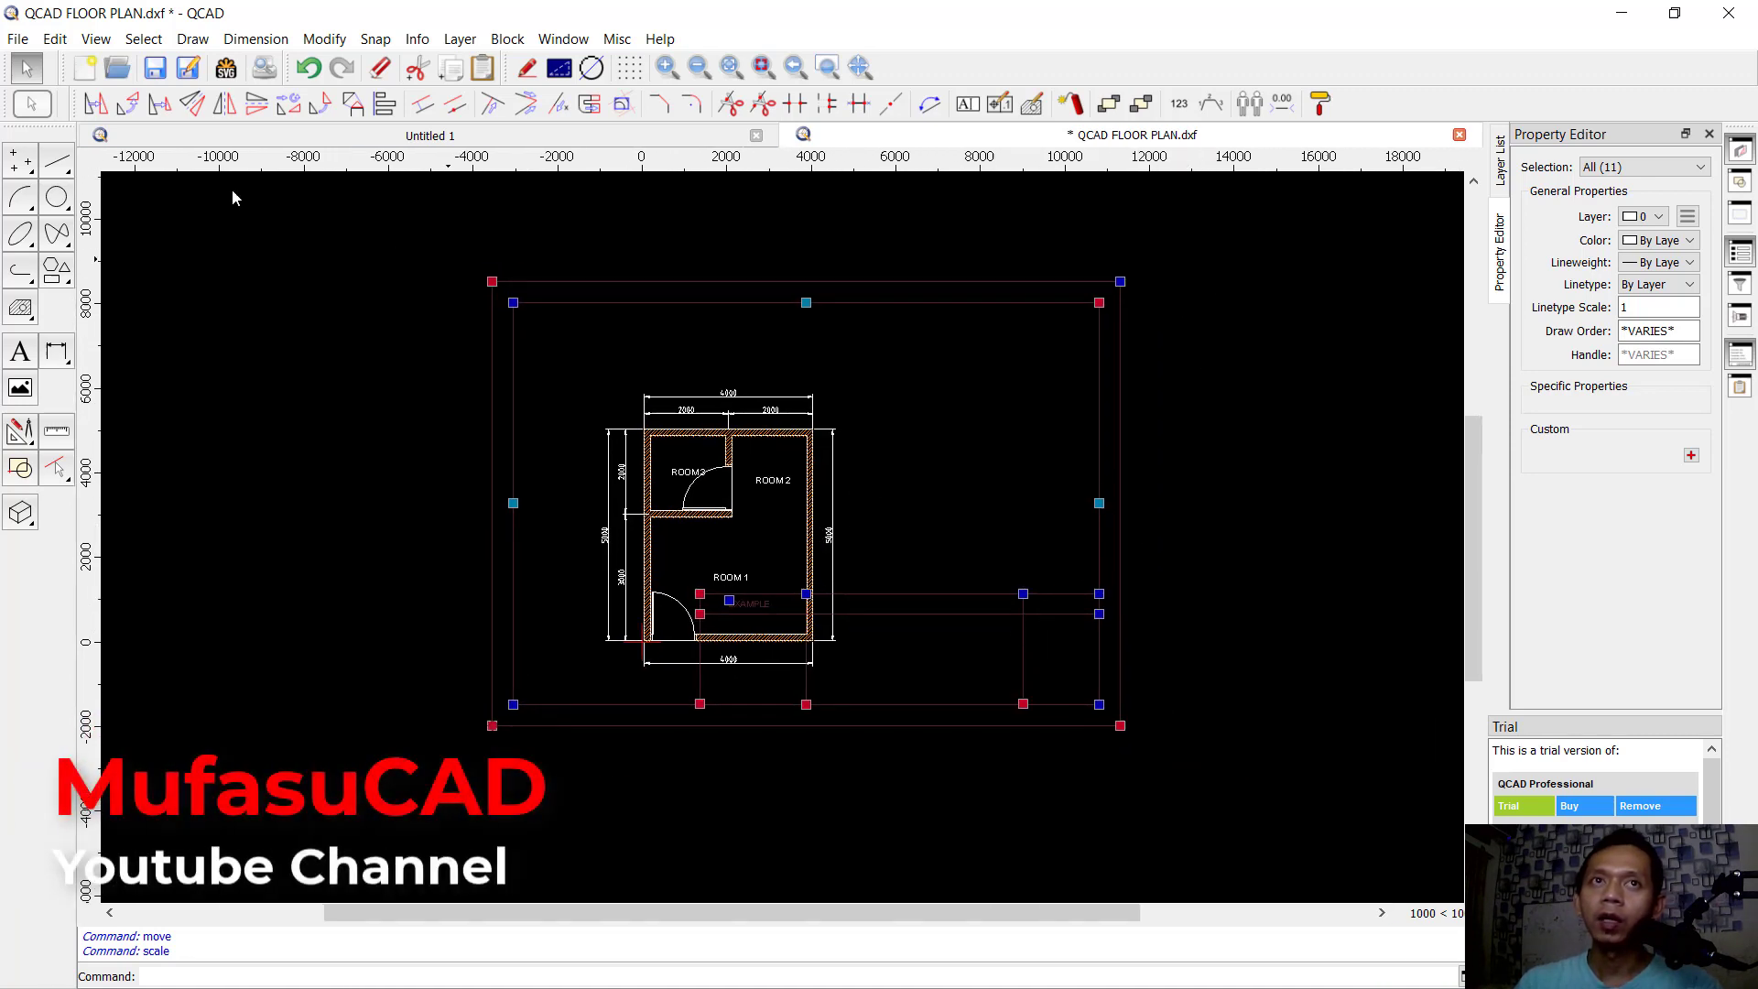
click(93, 105)
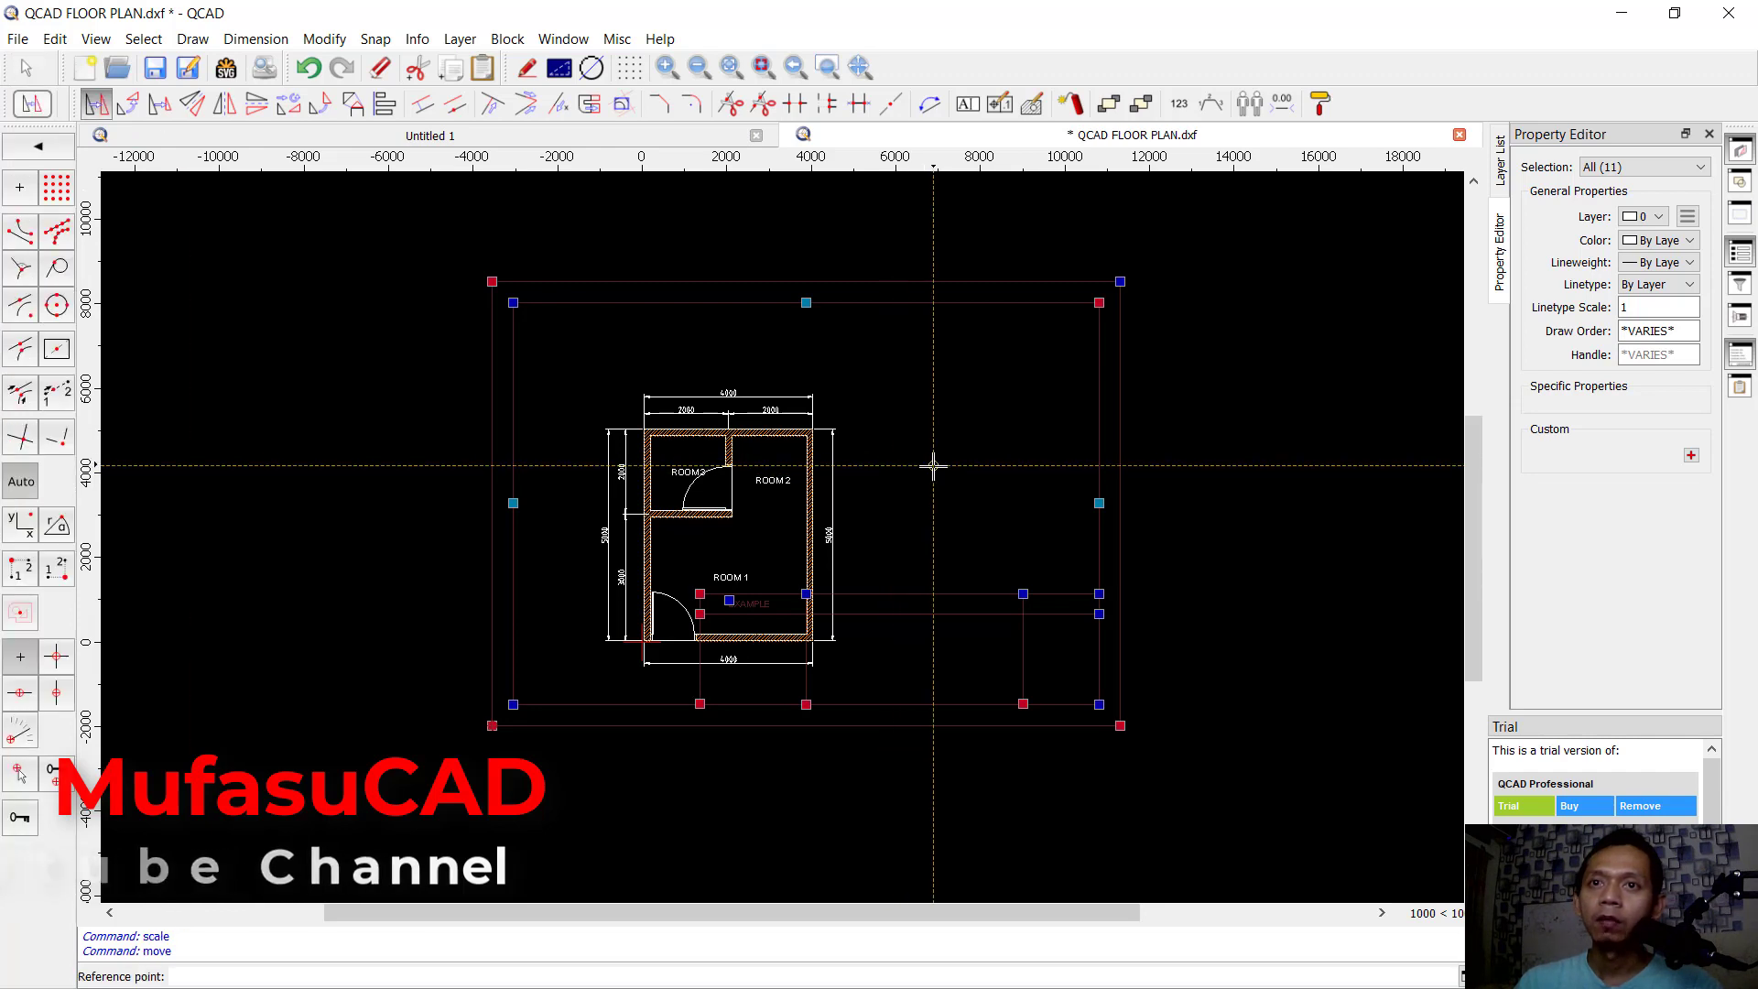
click(909, 521)
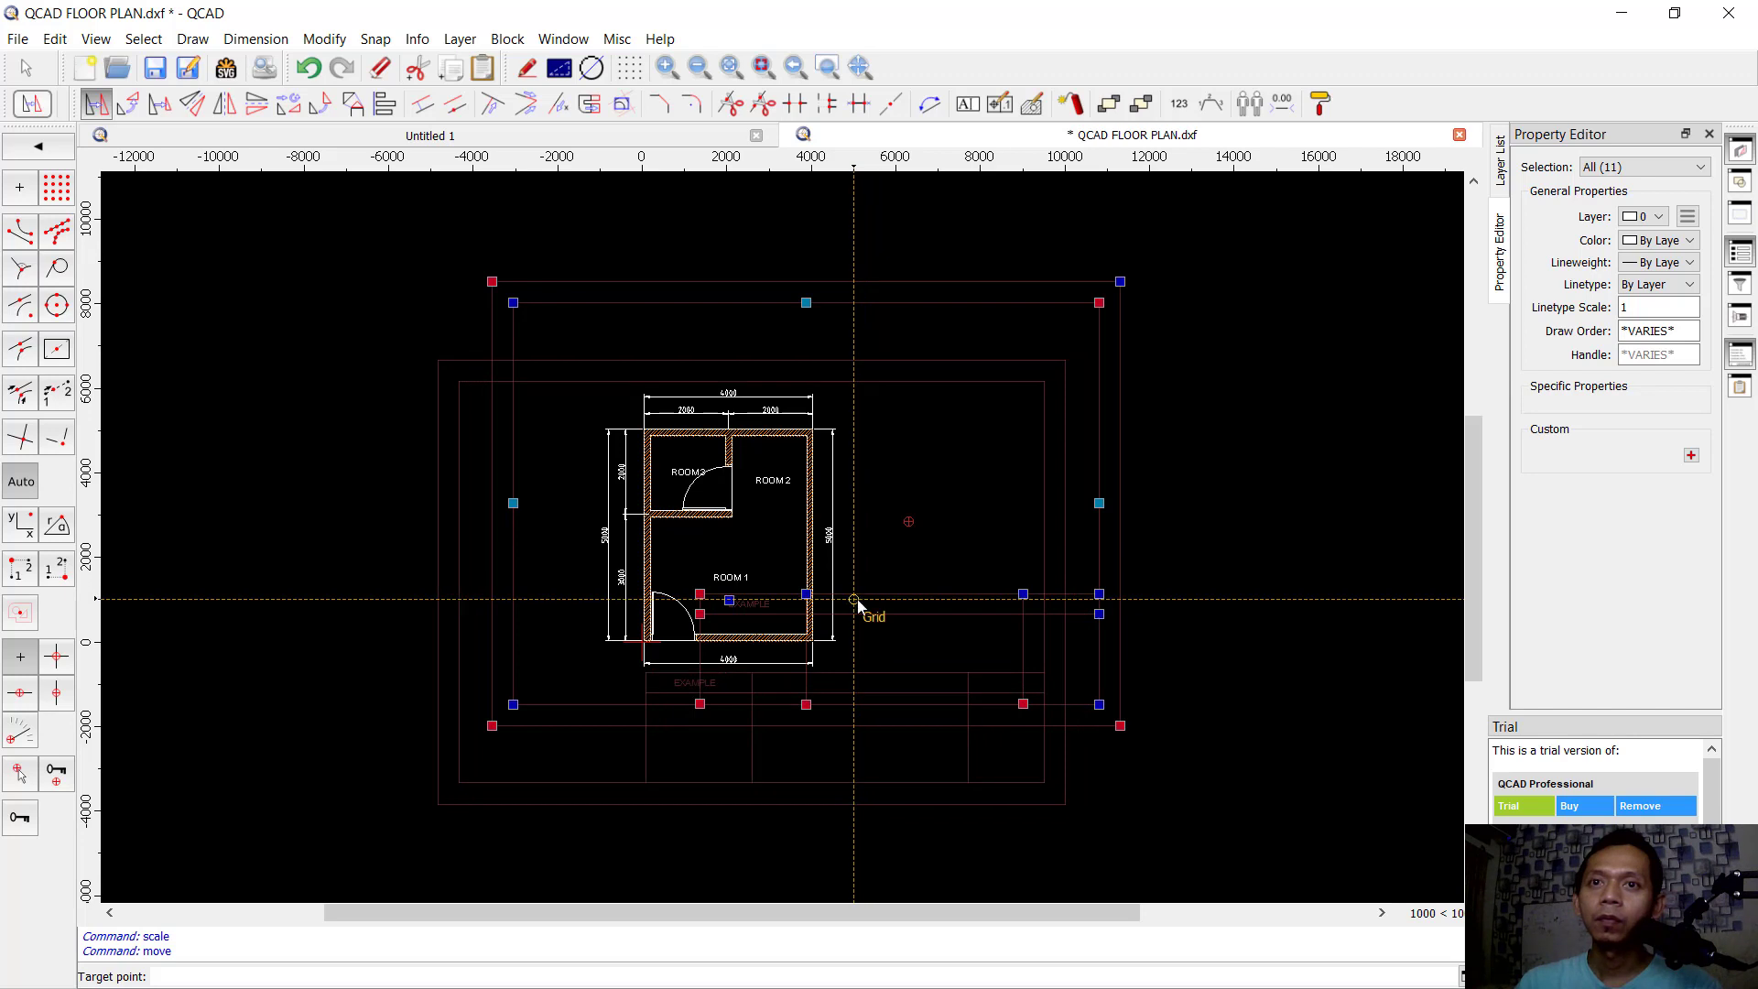
click(854, 598)
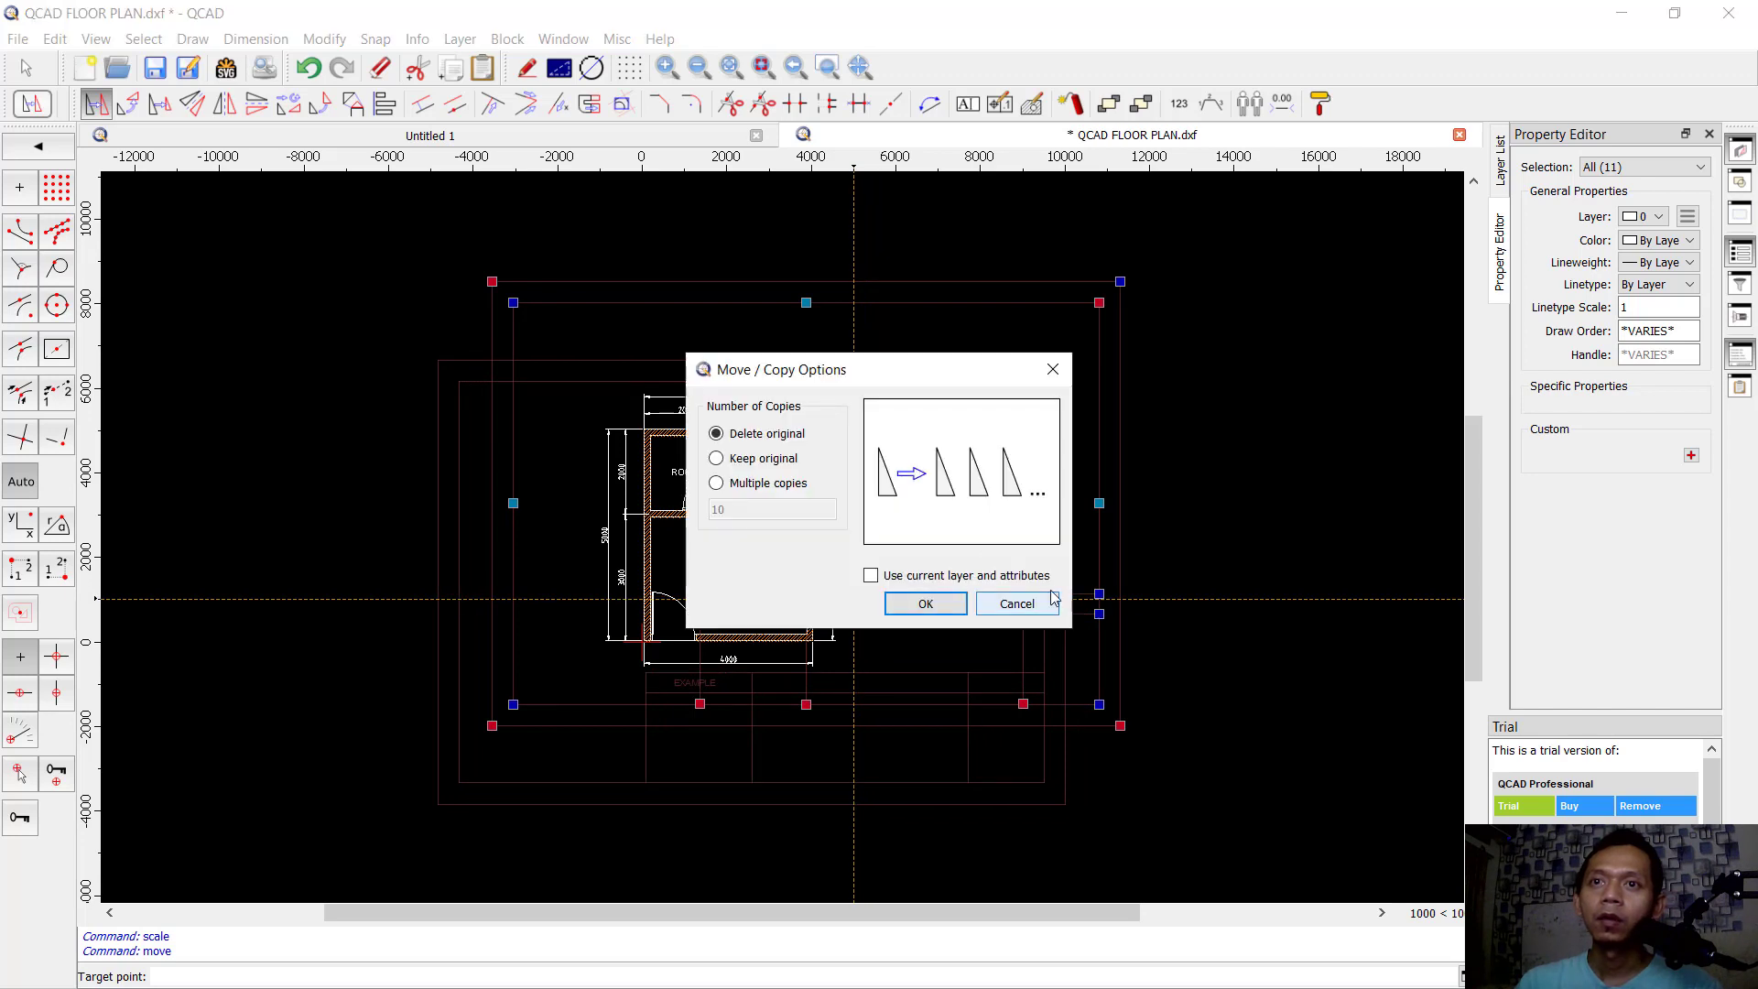
click(925, 604)
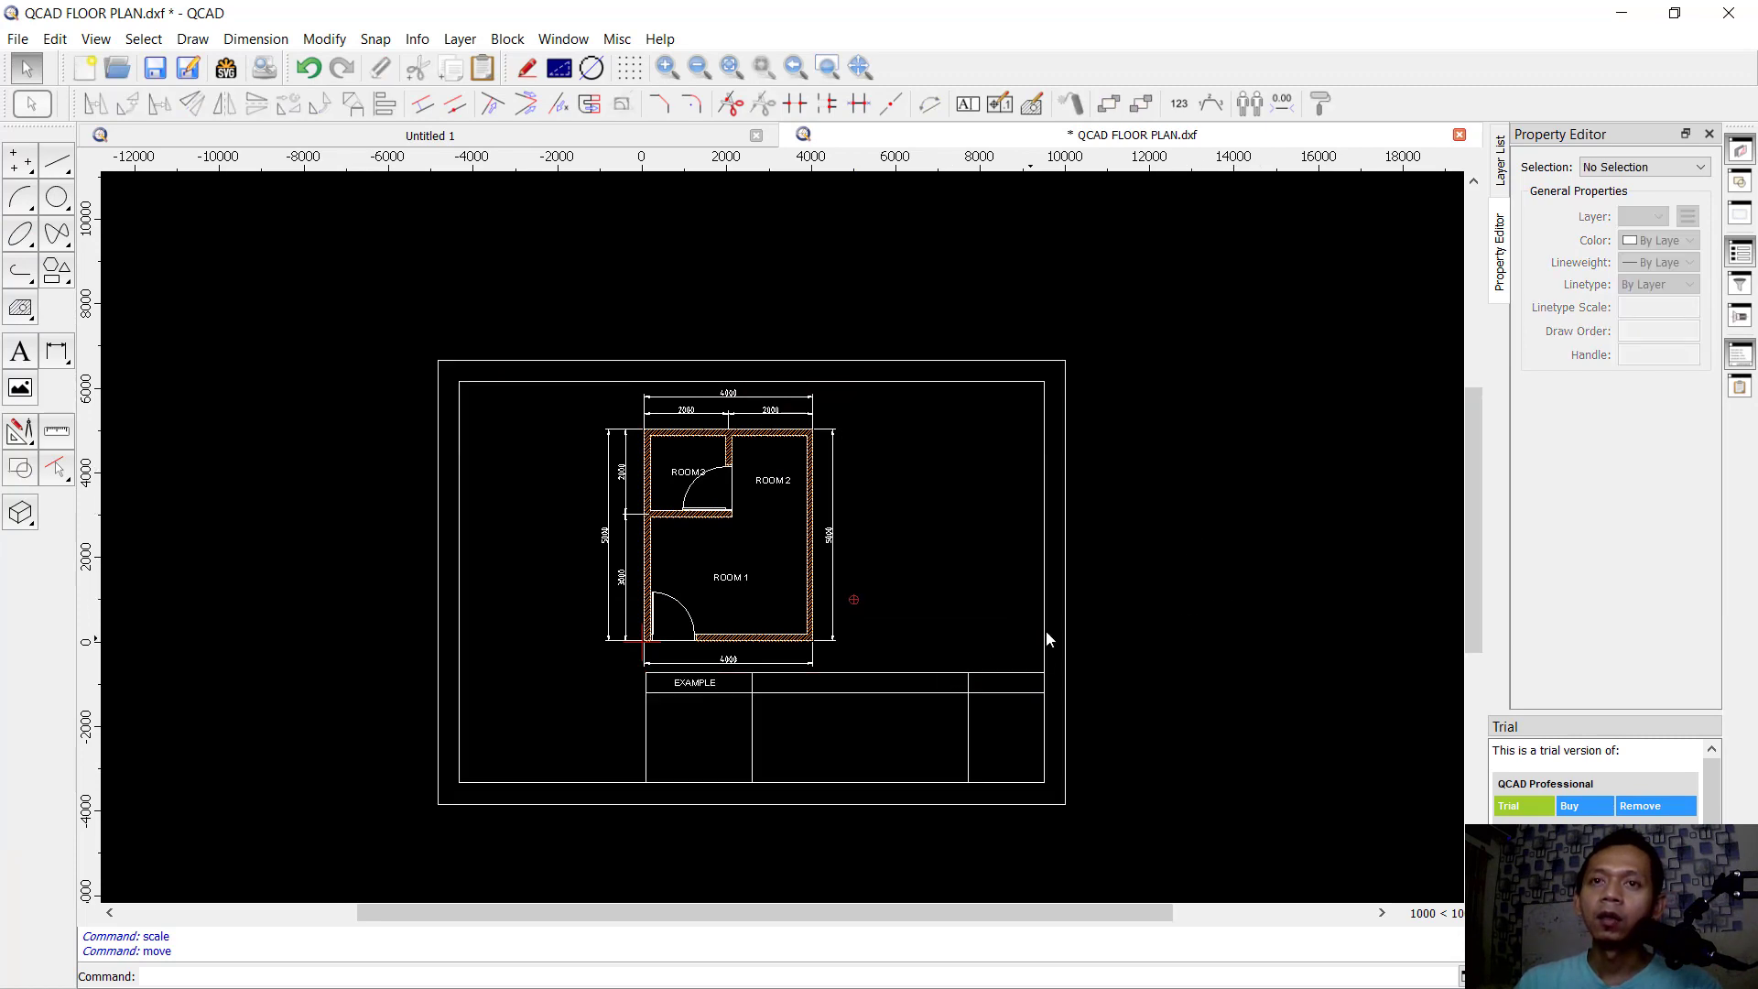
Step: Centre the framed plan in view and show it in Print Preview
middle_drag(912, 545, 992, 509)
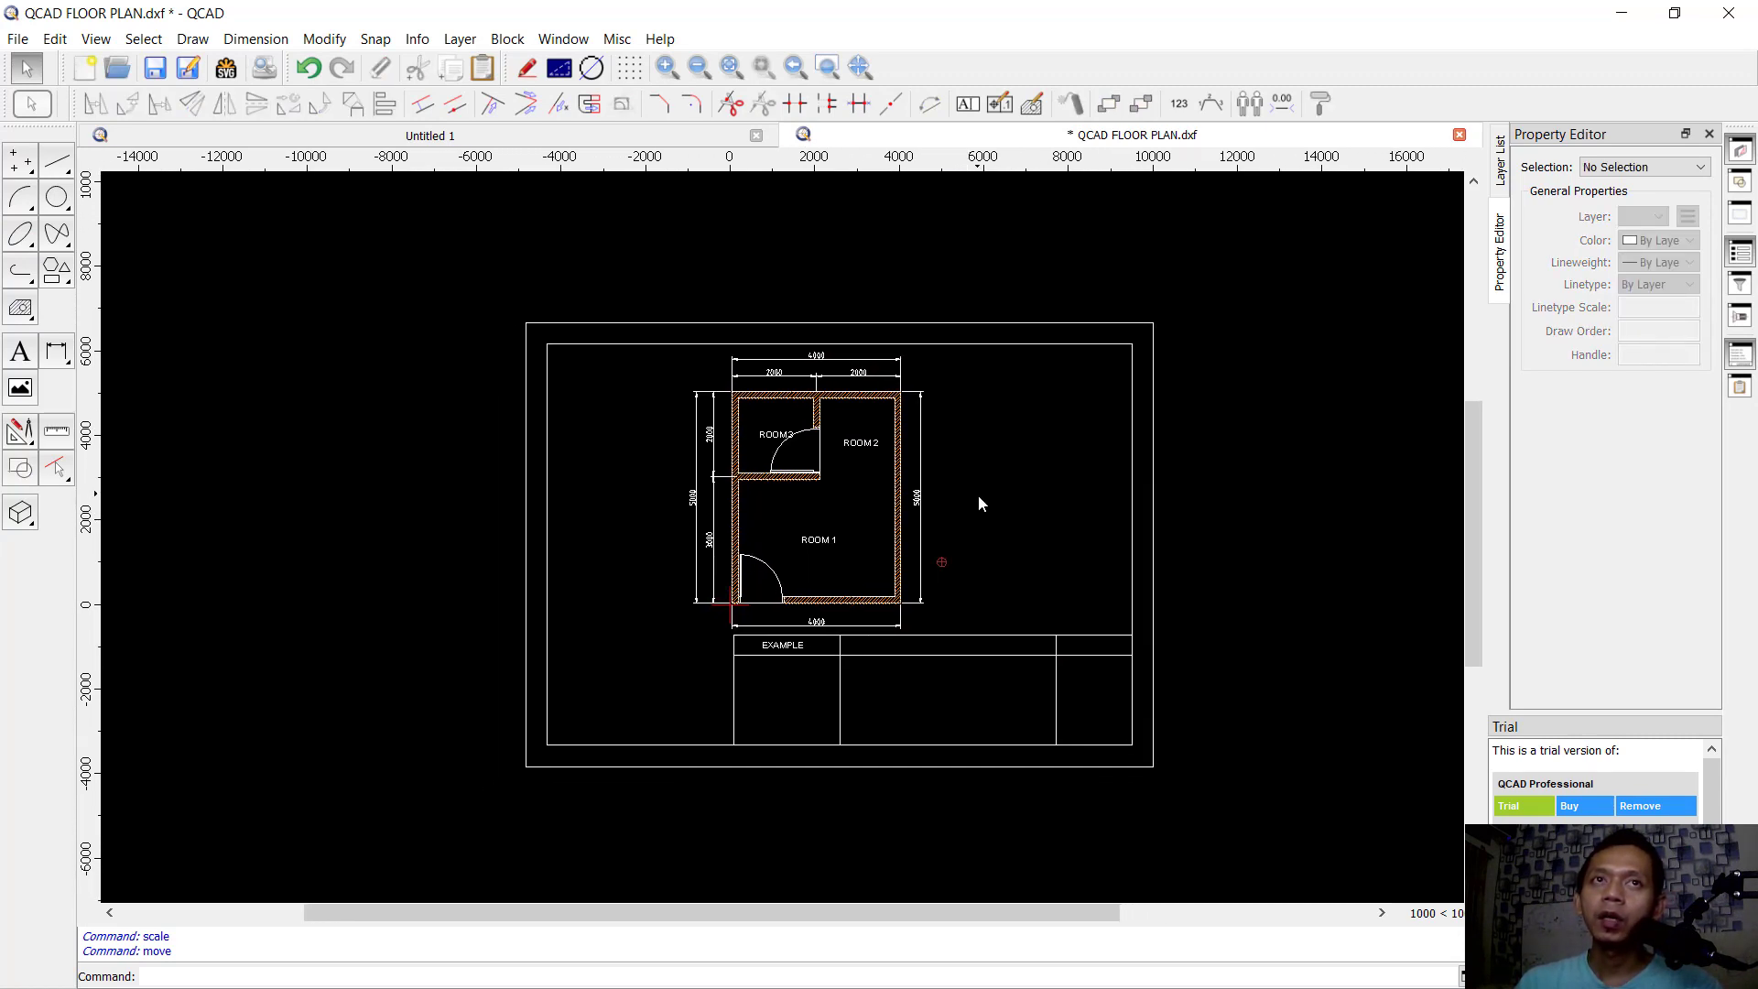
click(22, 40)
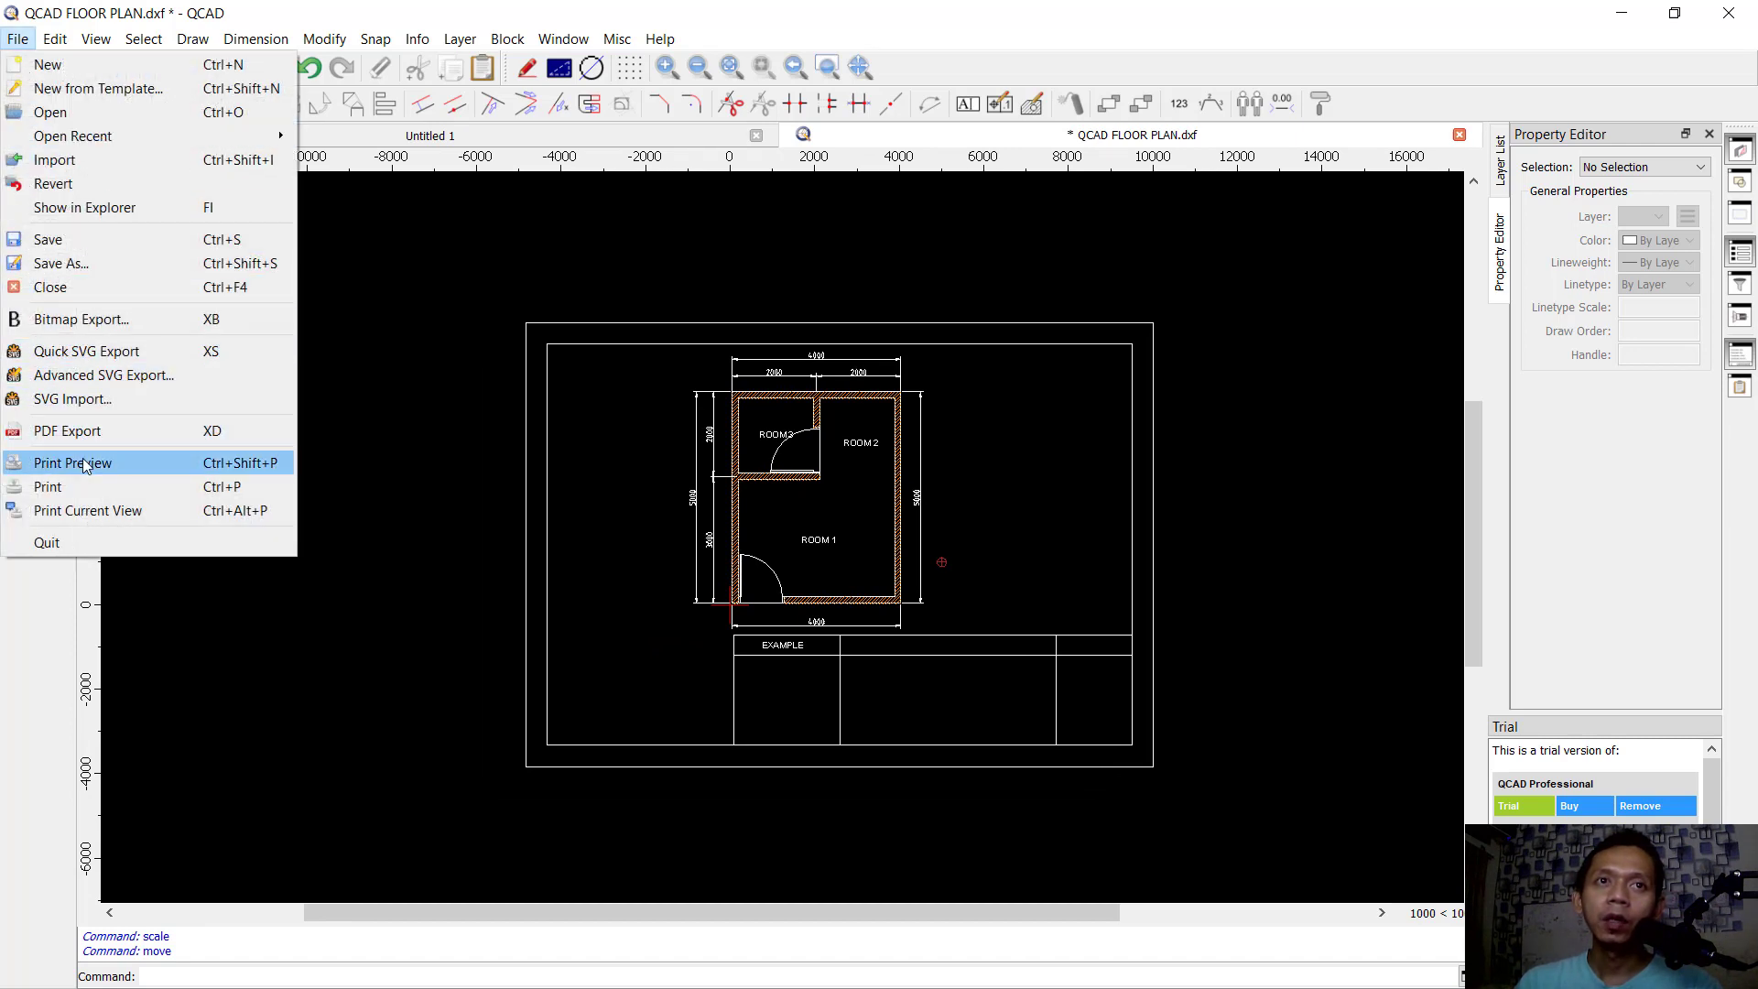
click(376, 450)
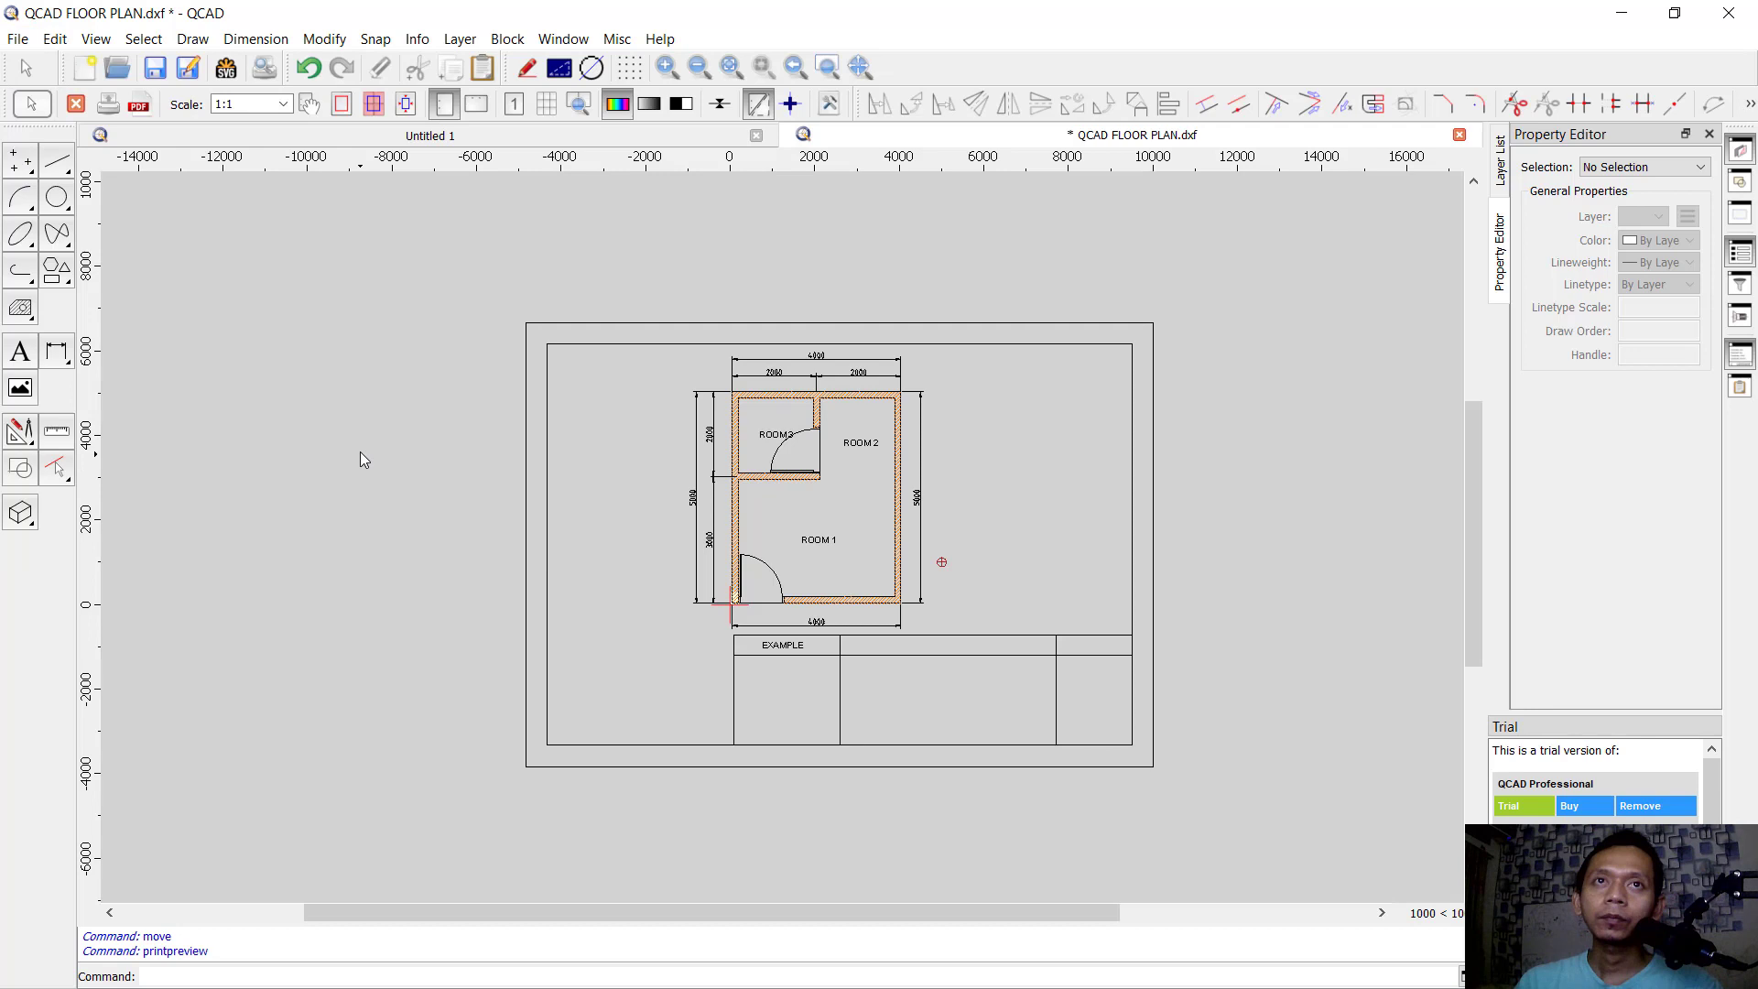
click(405, 103)
scroll(696, 448, up, 5)
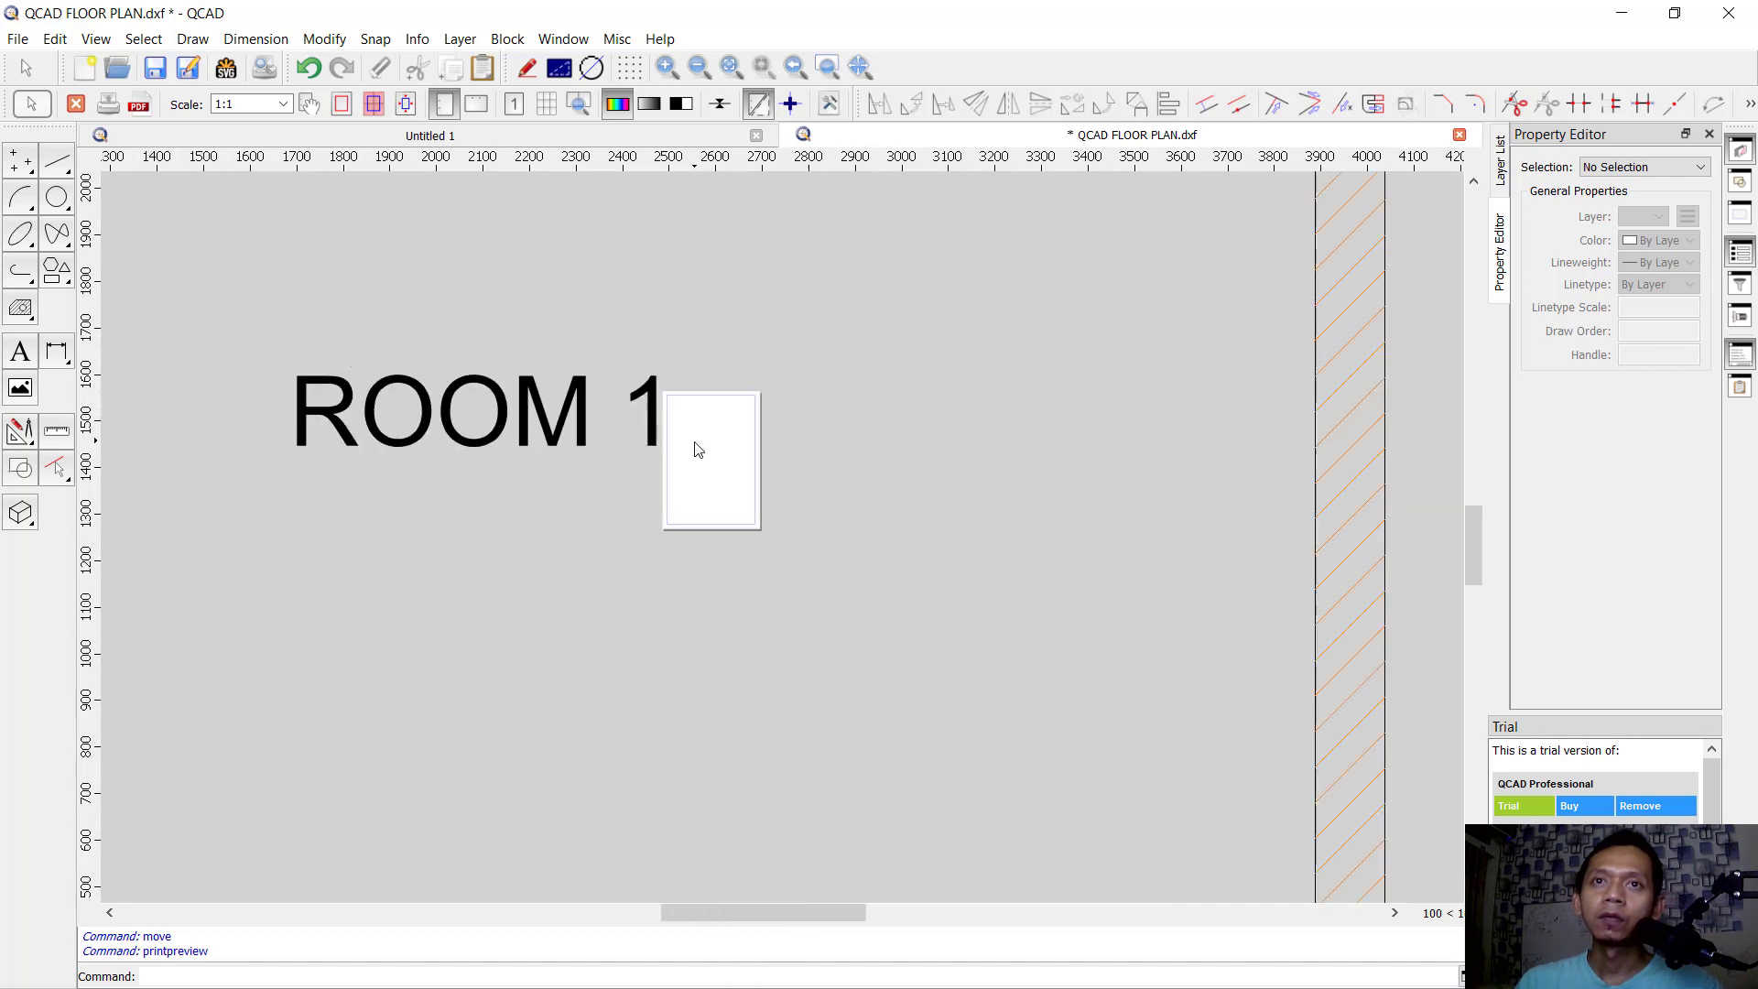
scroll(699, 449, down, 8)
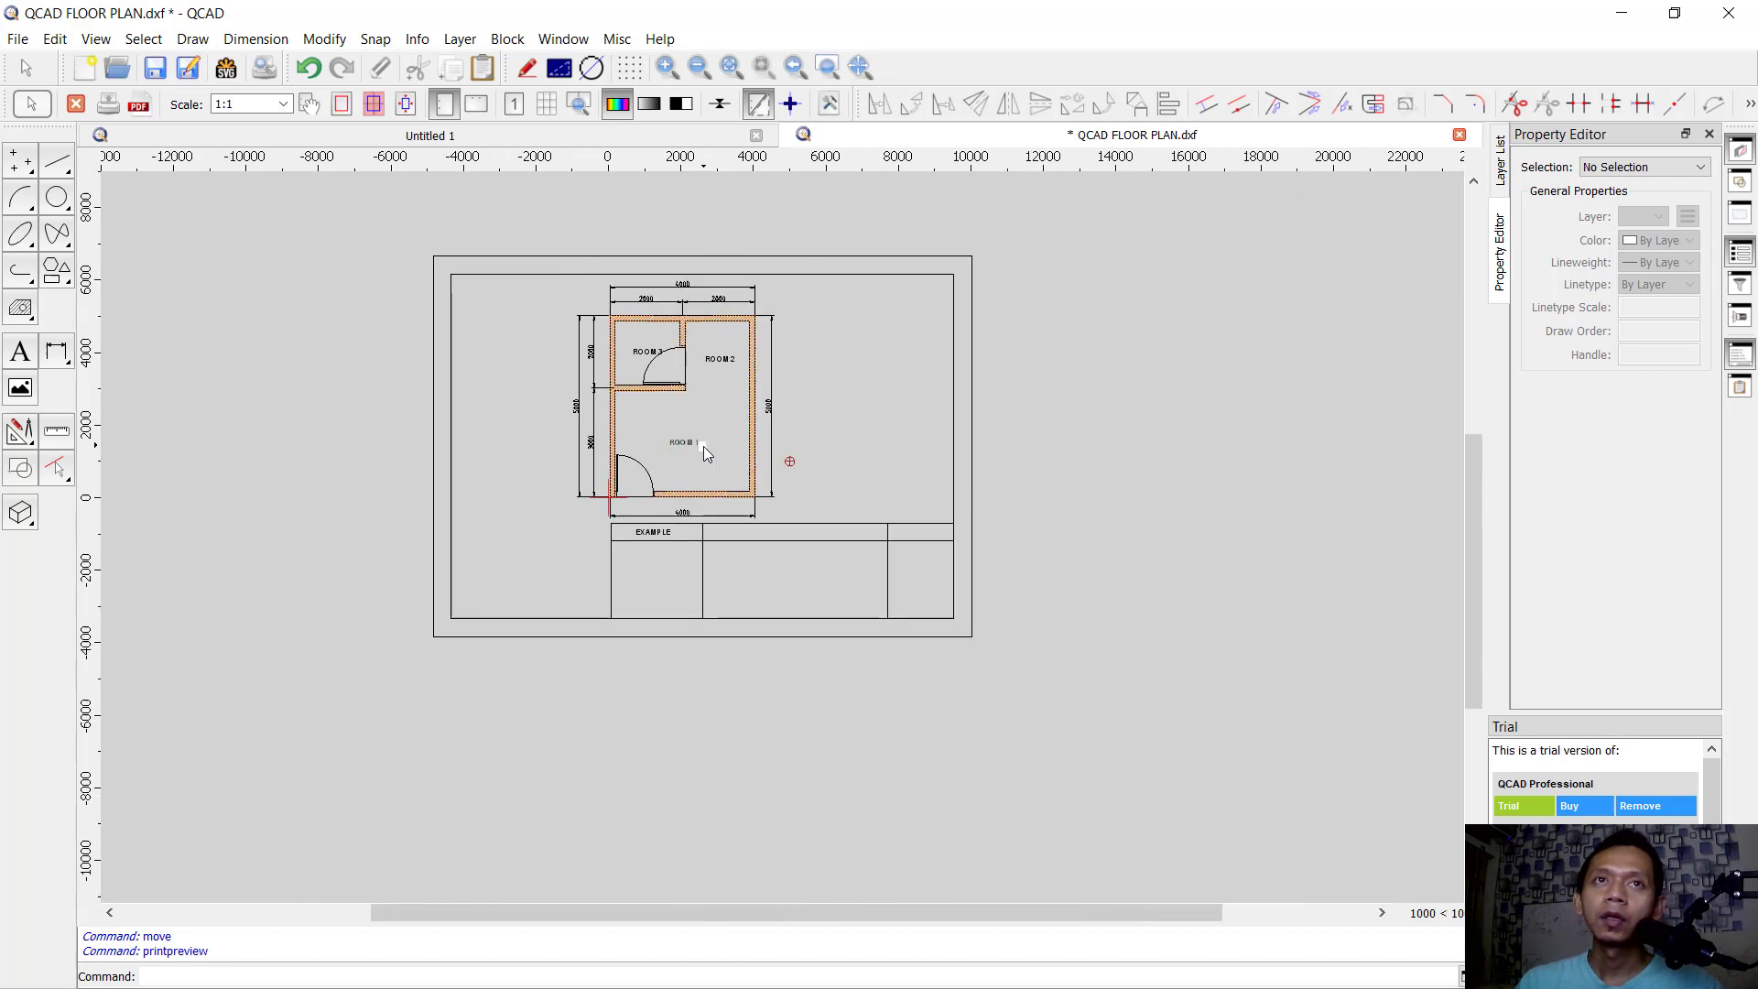
scroll(699, 448, up, 1)
Step: Set the print scale to 1:50 on landscape paper with the plan auto-centred
click(285, 104)
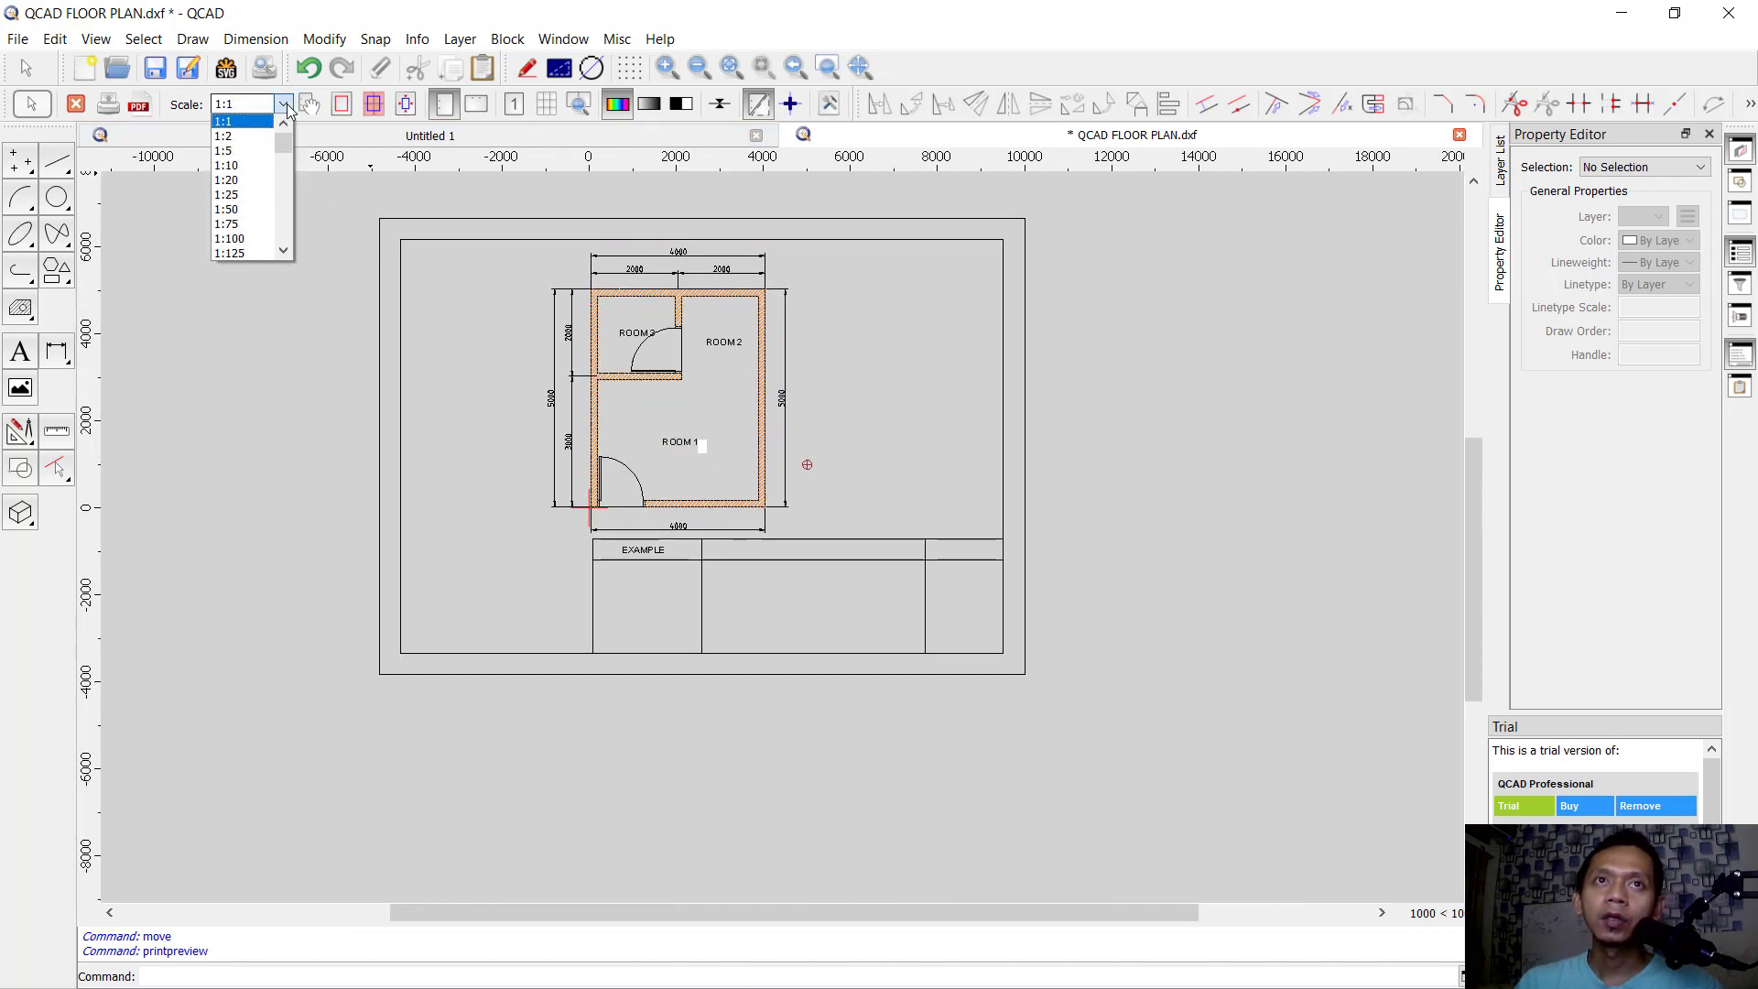
click(231, 209)
scroll(916, 427, down, 6)
scroll(993, 292, up, 5)
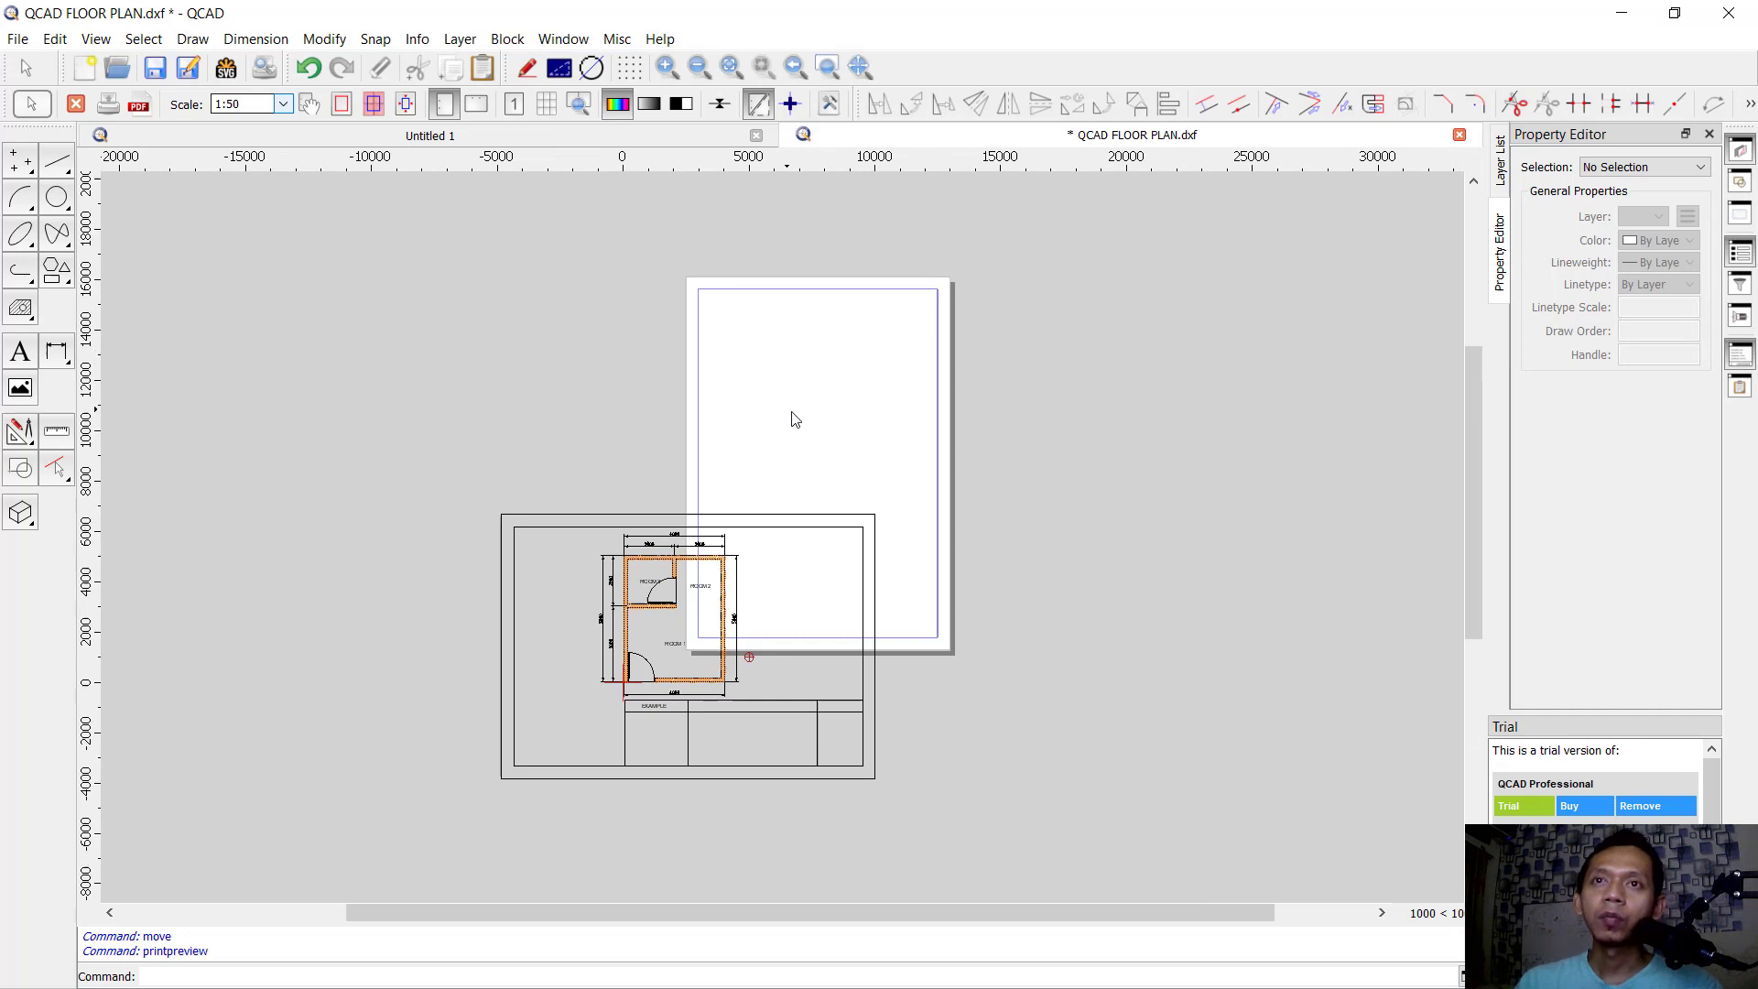
click(477, 104)
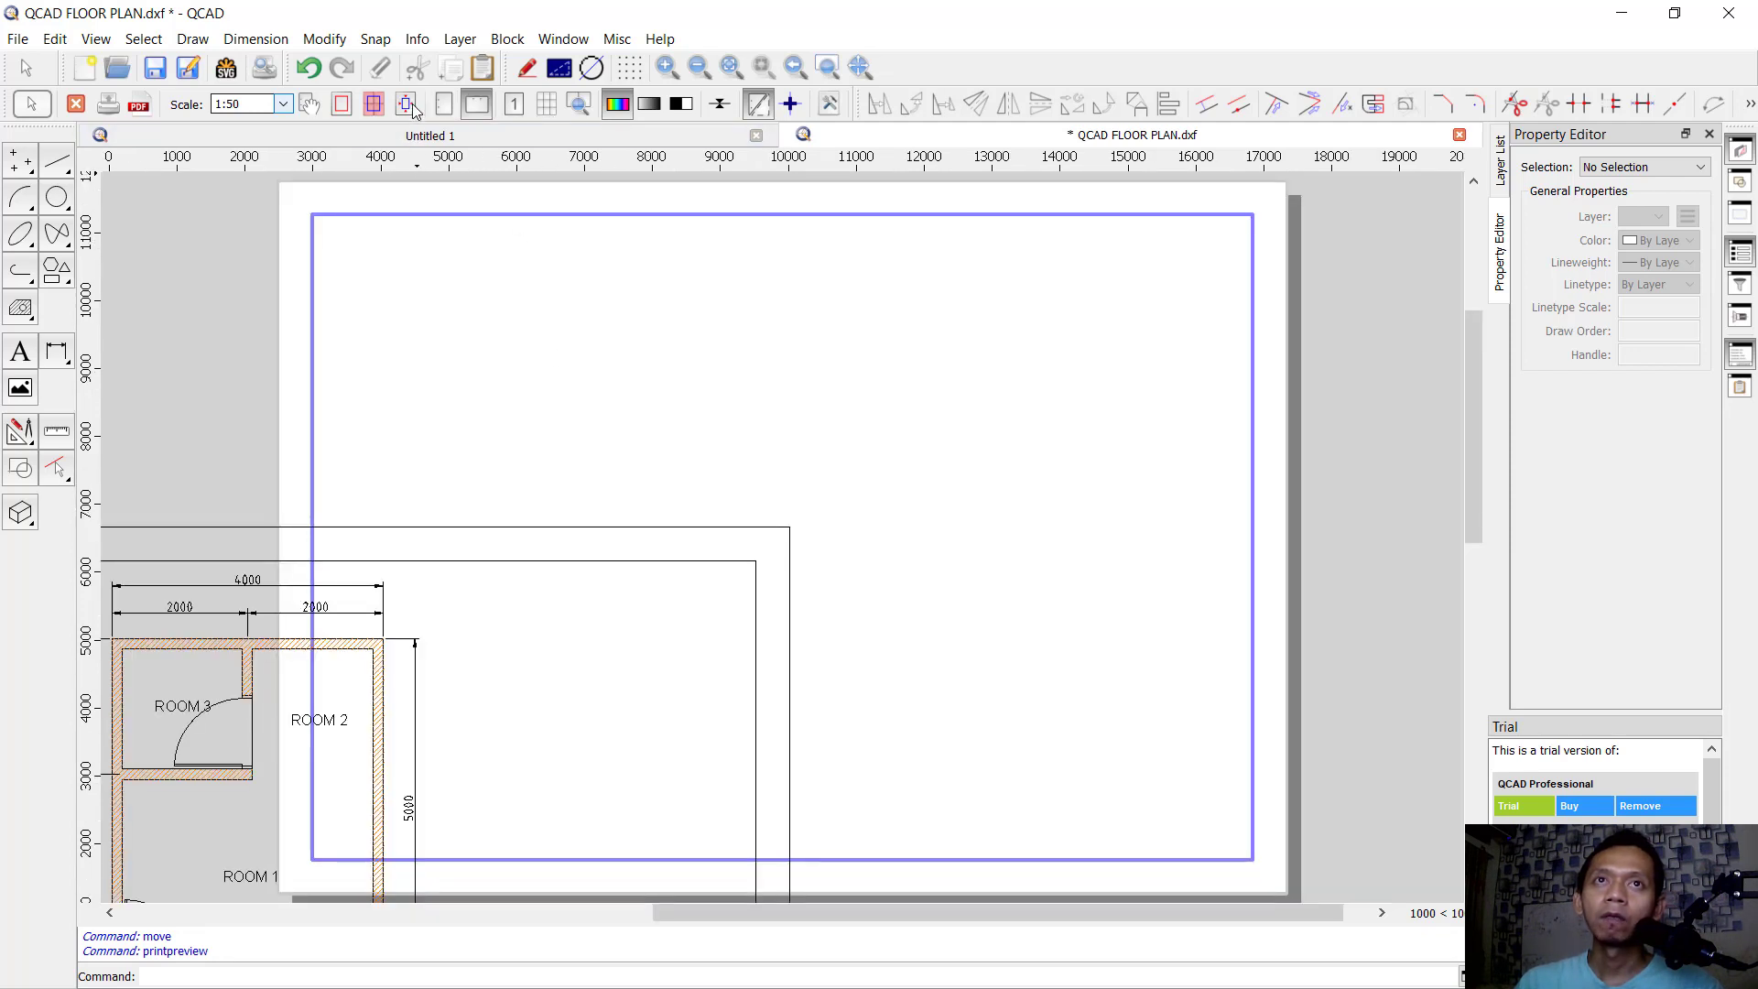
click(409, 105)
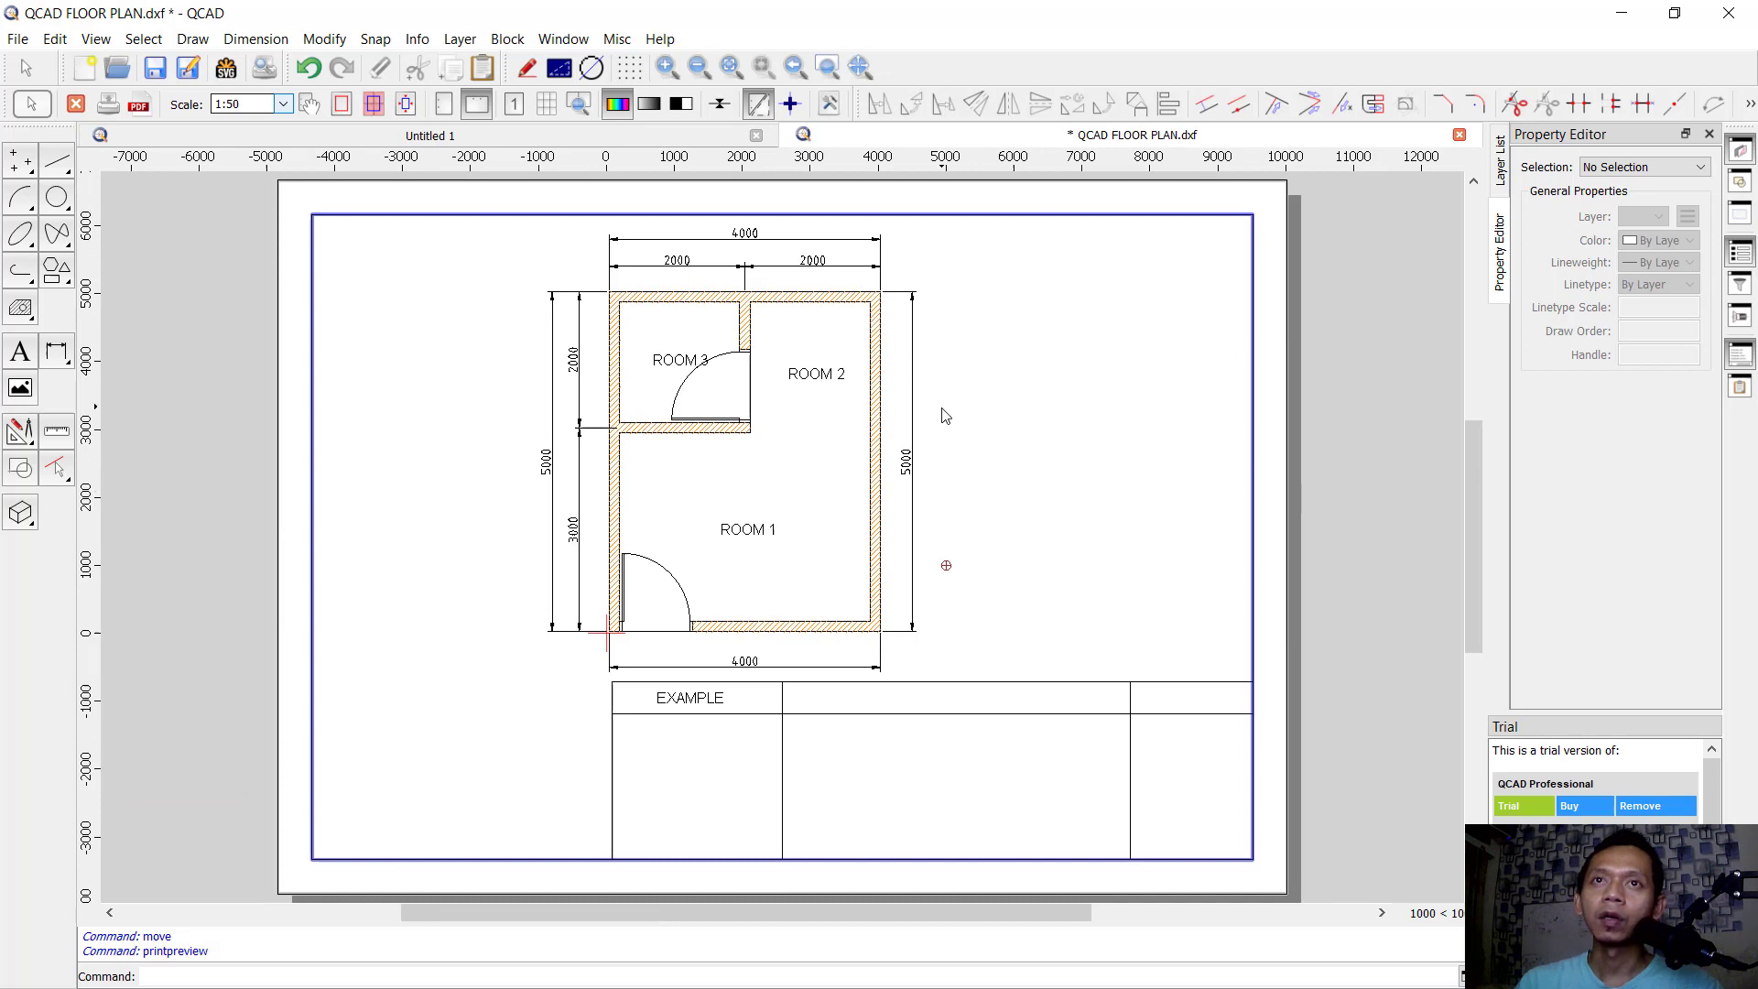
Step: Export the preview to PDF as QCAD FLOOR PLAN, overwriting the existing file
scroll(1143, 486, down, 1)
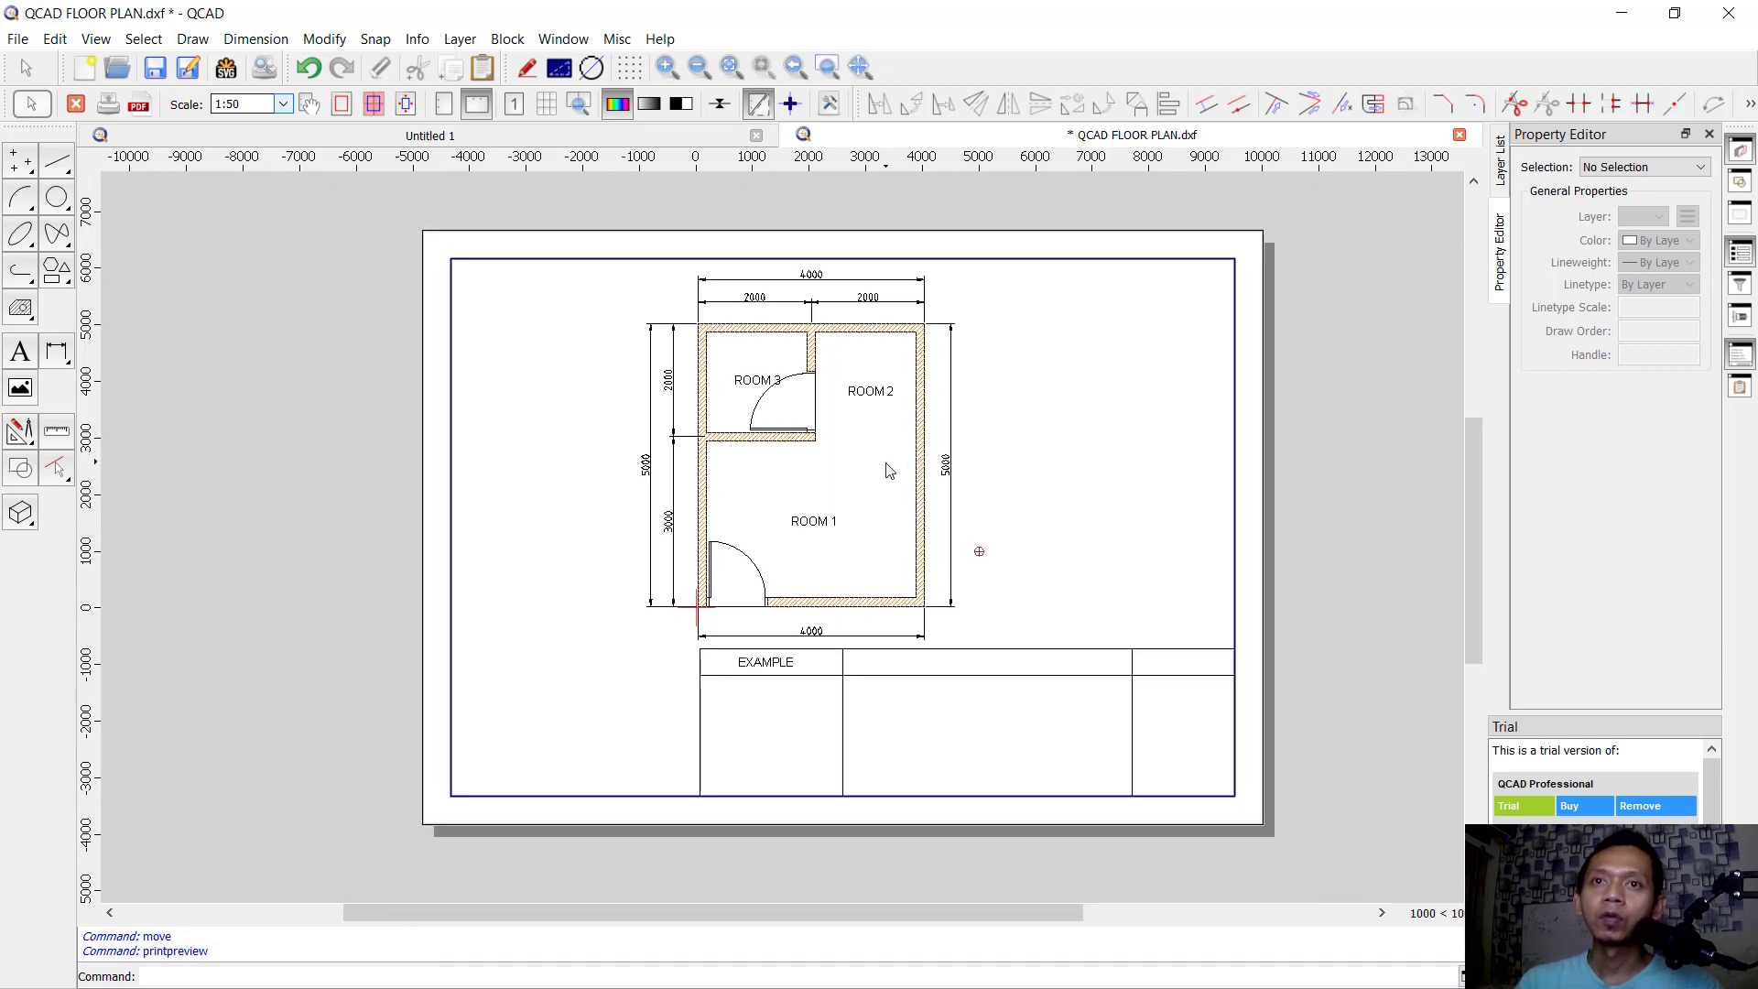
click(138, 108)
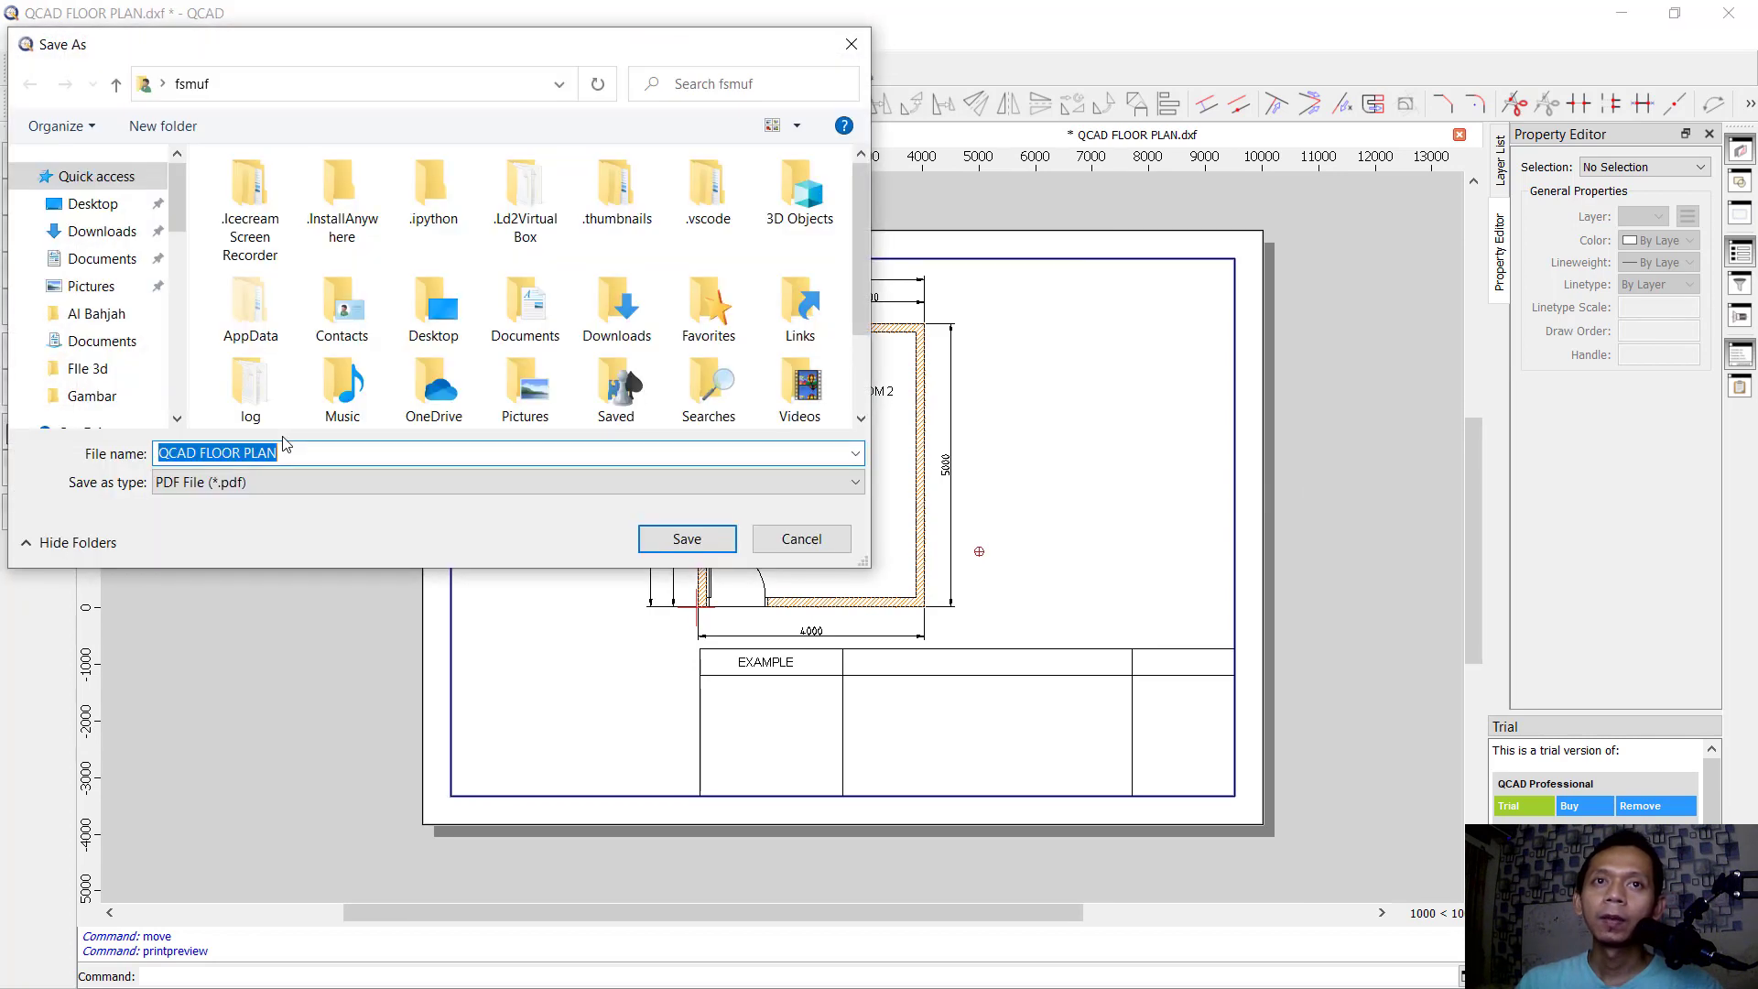
click(698, 547)
click(972, 540)
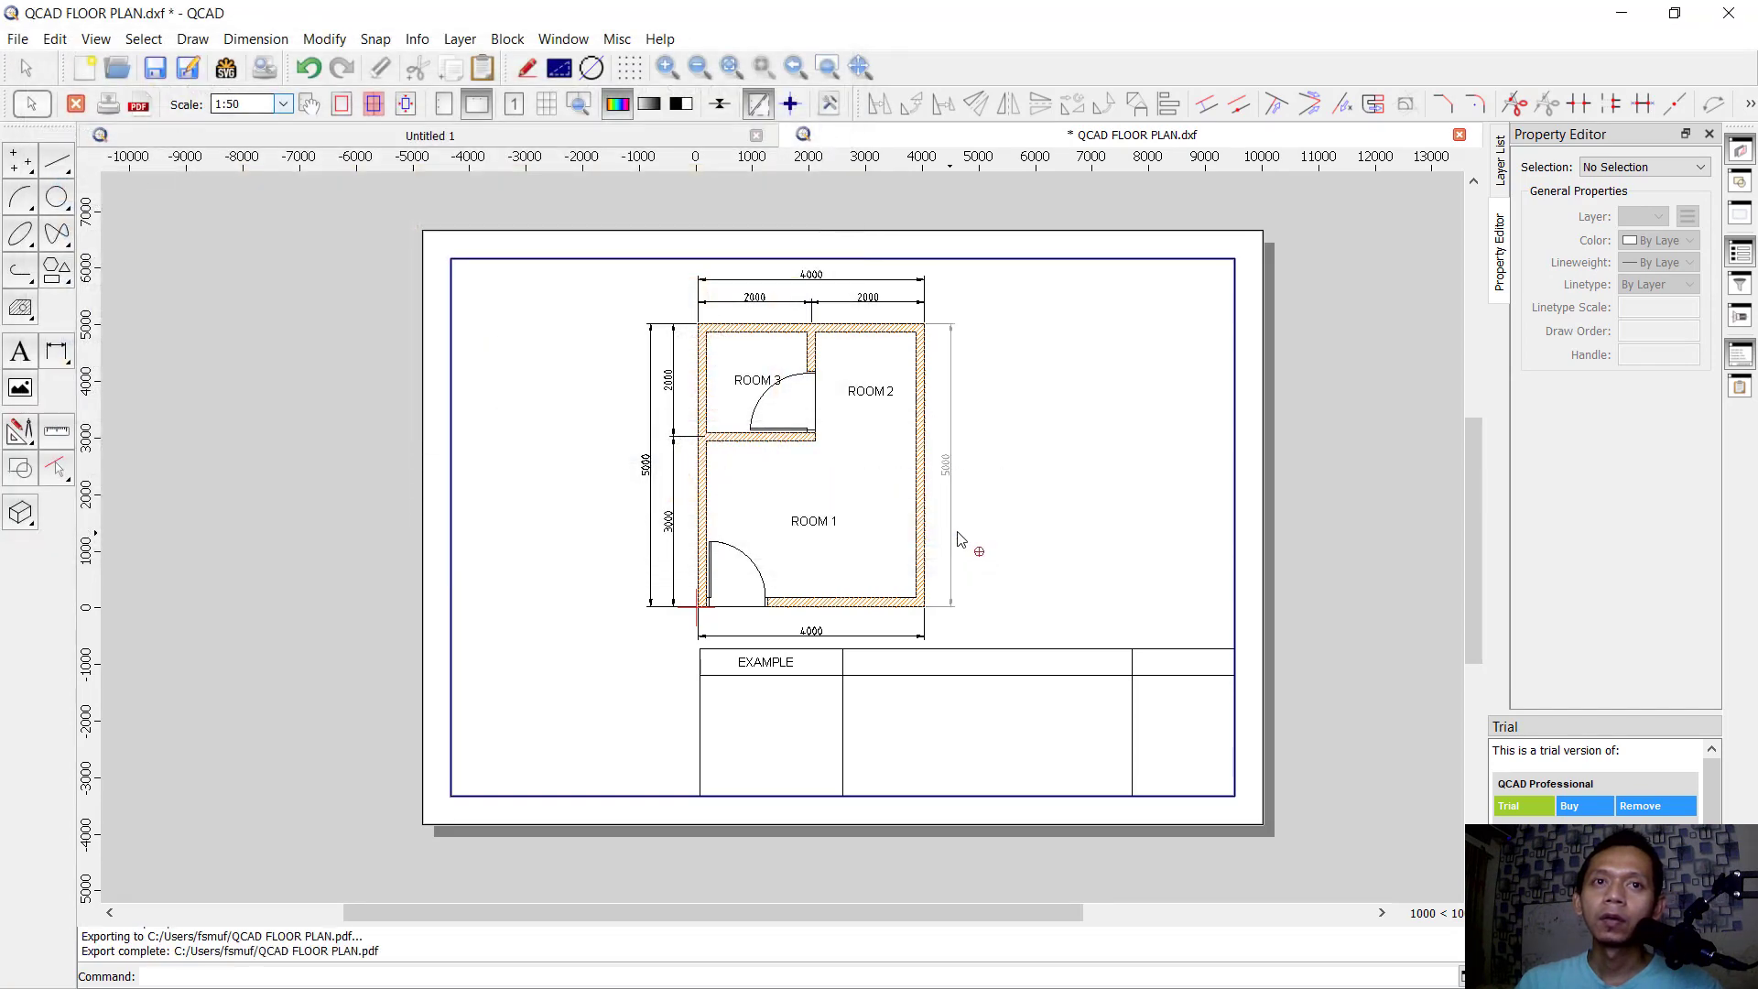
Step: Open the QCAD FLOOR PLAN PDF from Recent files in File Explorer
key(super)
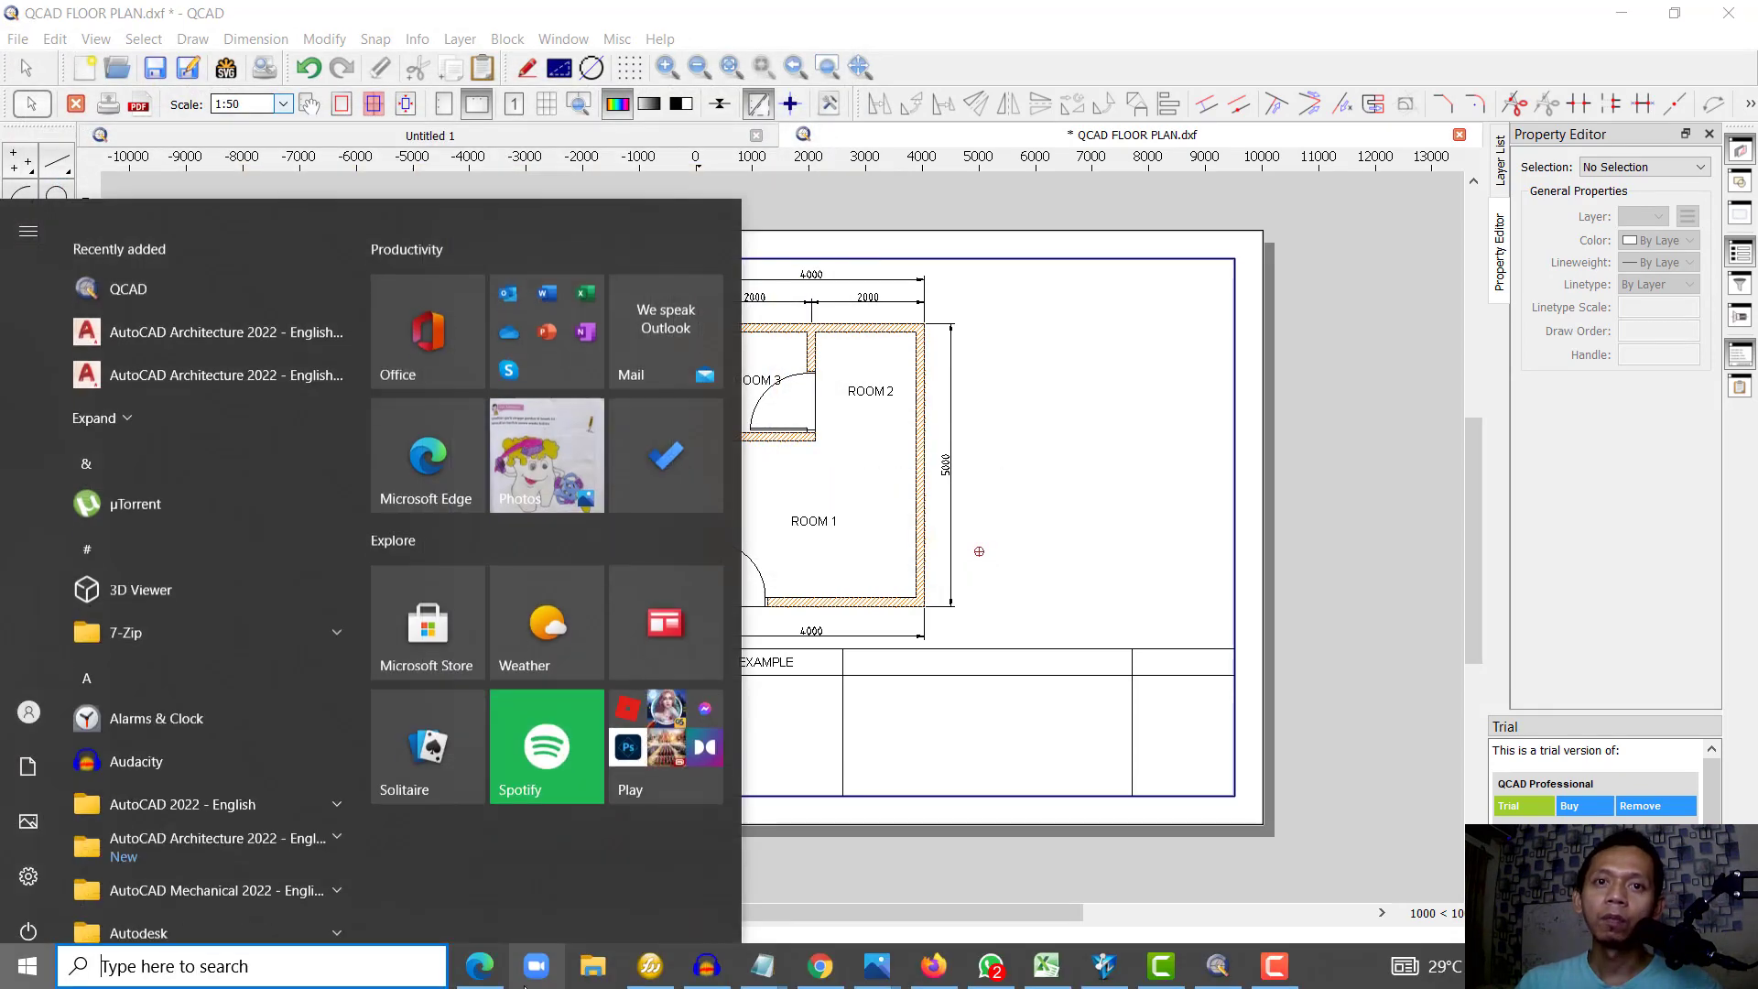
click(593, 967)
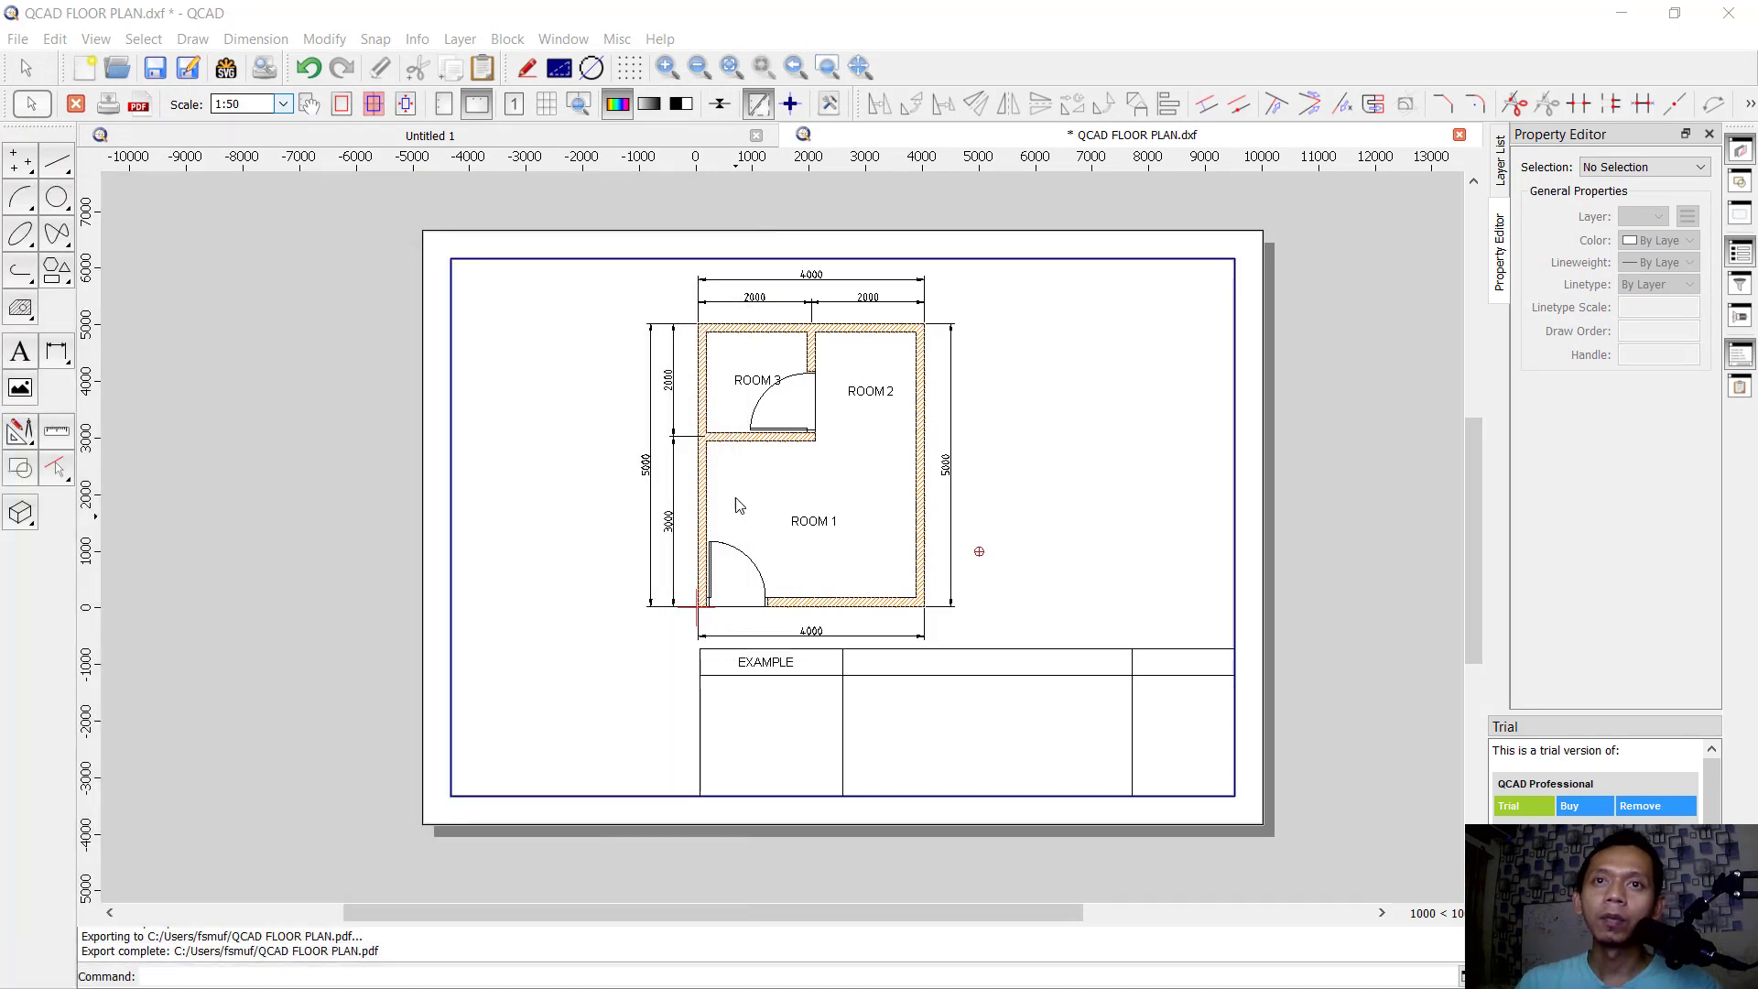
double_click(287, 559)
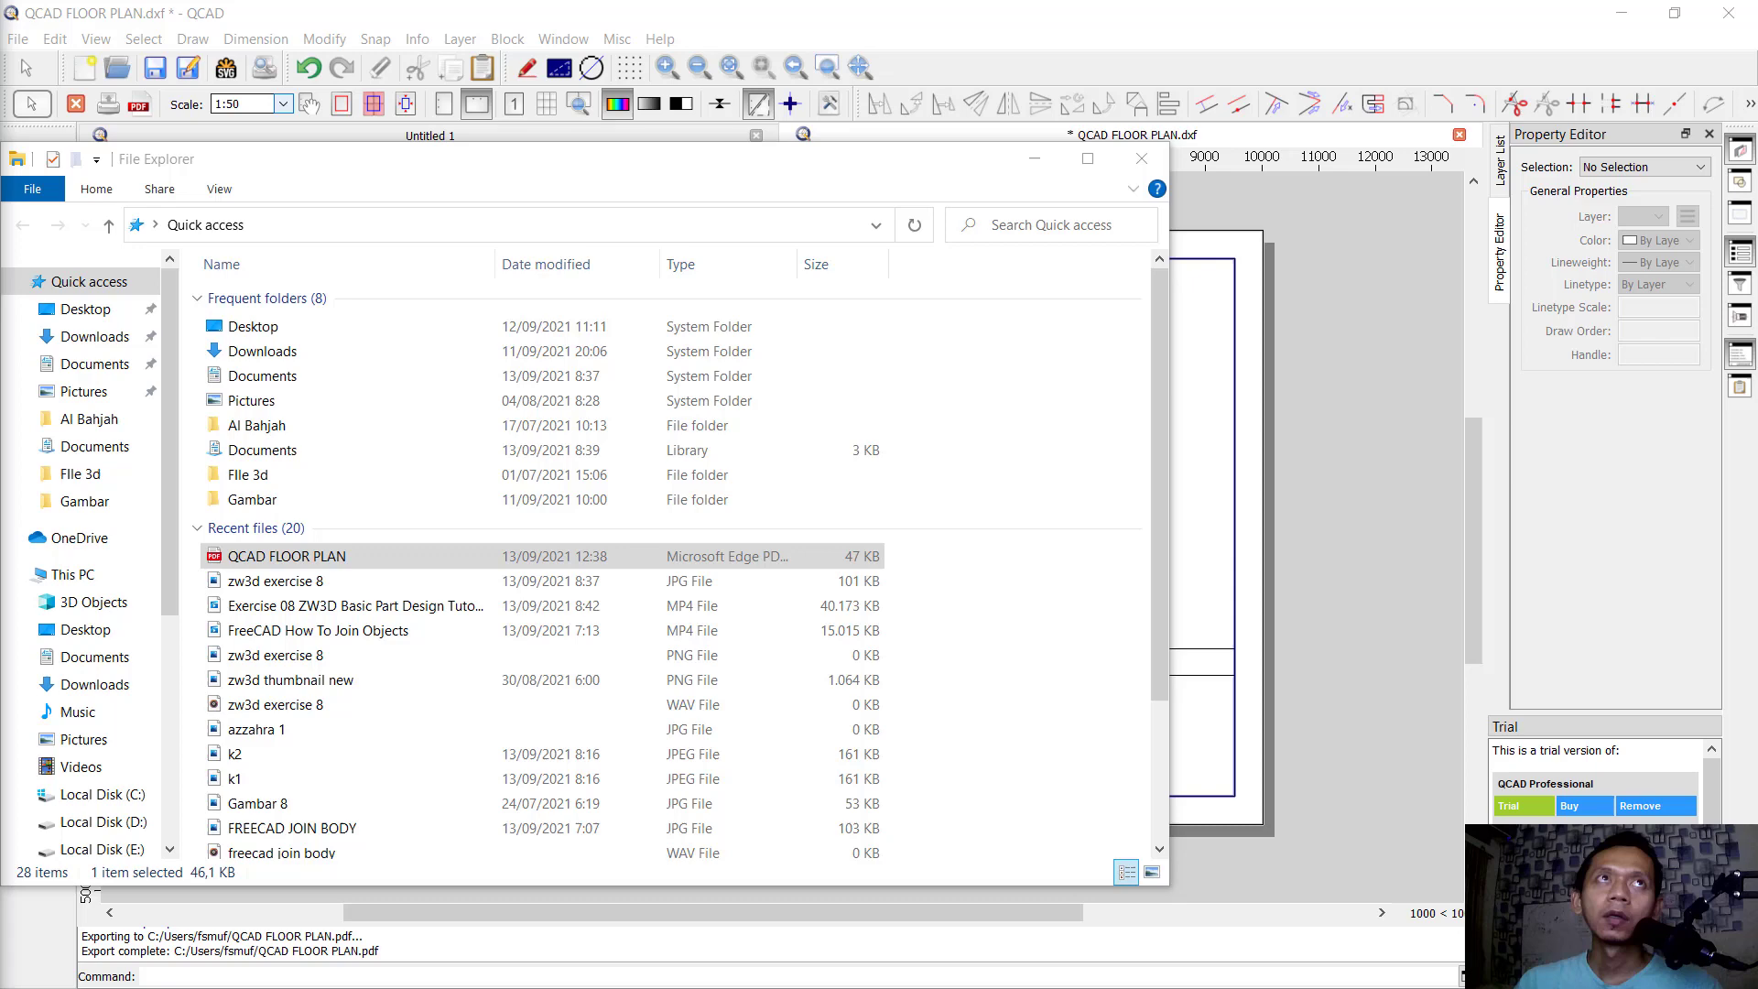